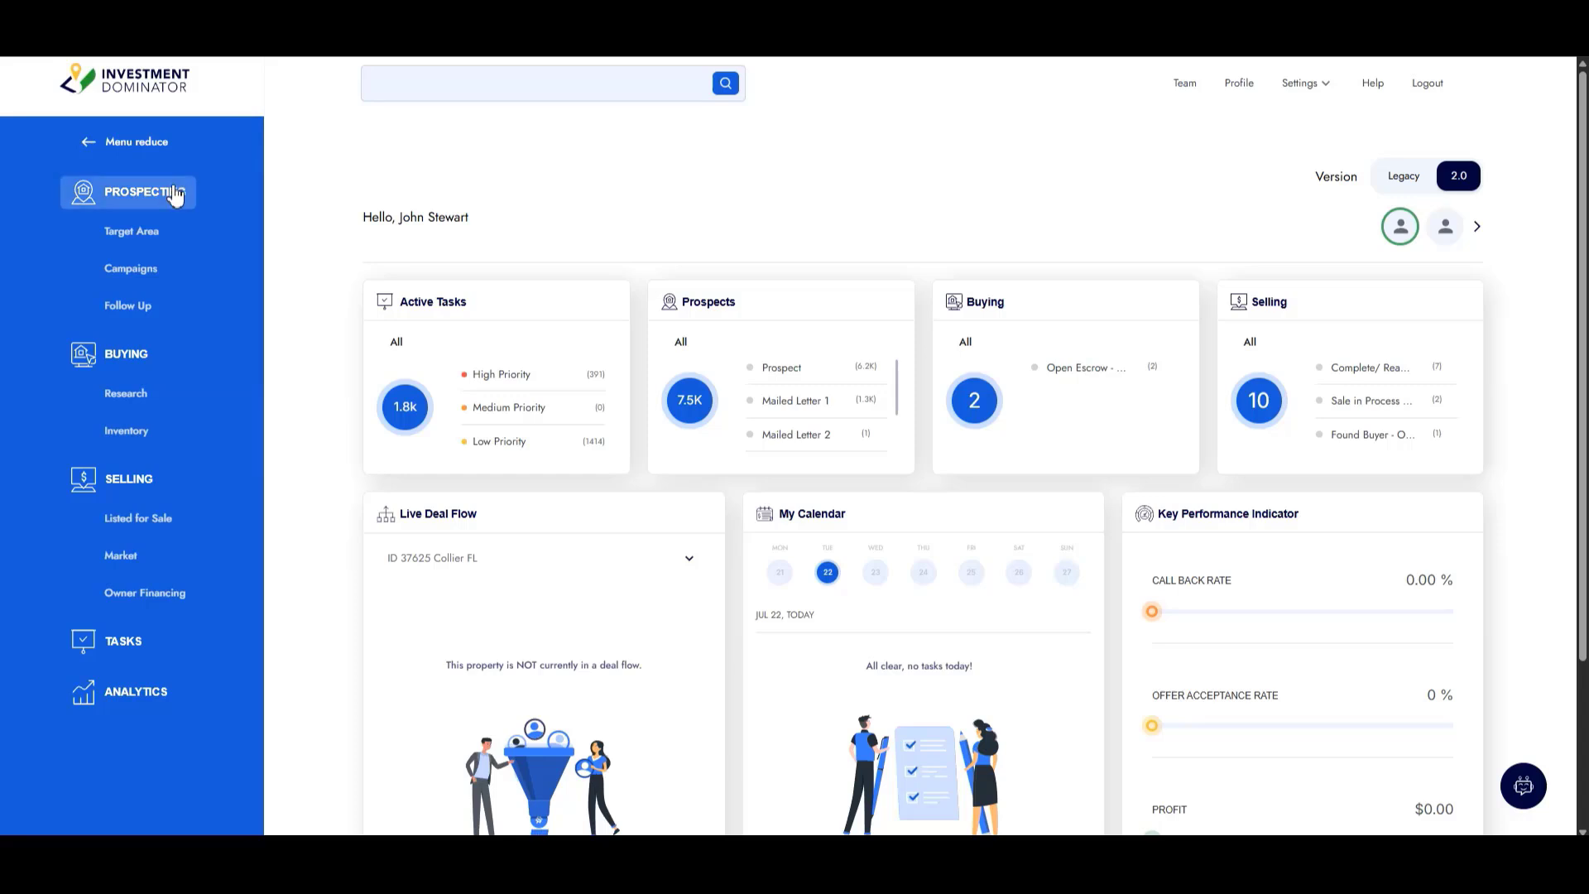
# Step: Start a prospect list import from the data service with new criteria, and choose the map view for selecting property records
pyautogui.click(1542, 148)
pyautogui.click(1527, 183)
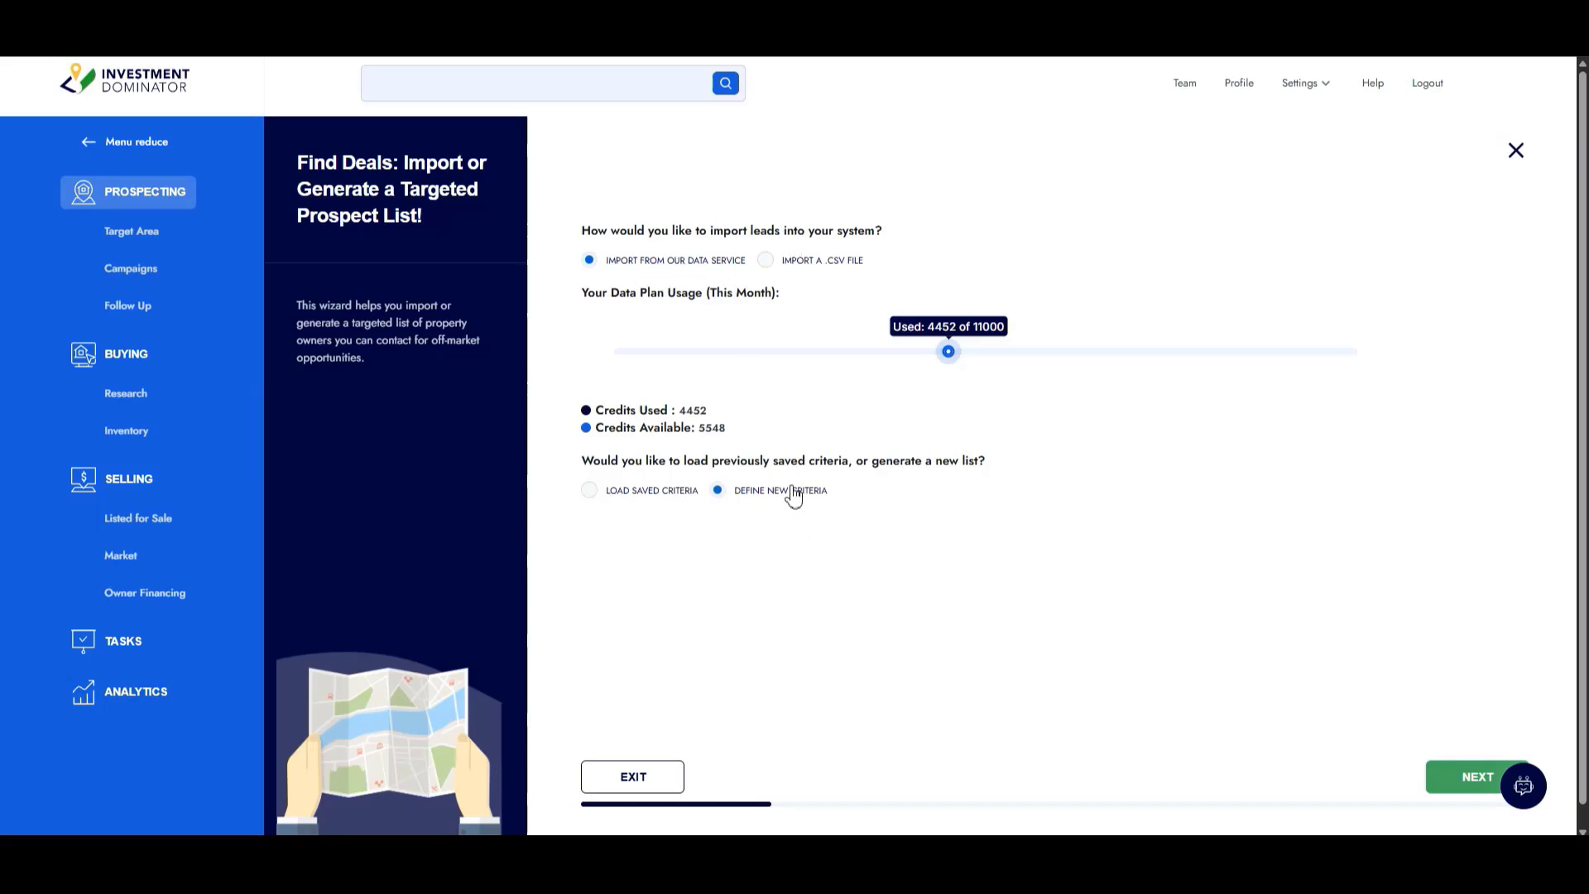
pyautogui.click(1471, 778)
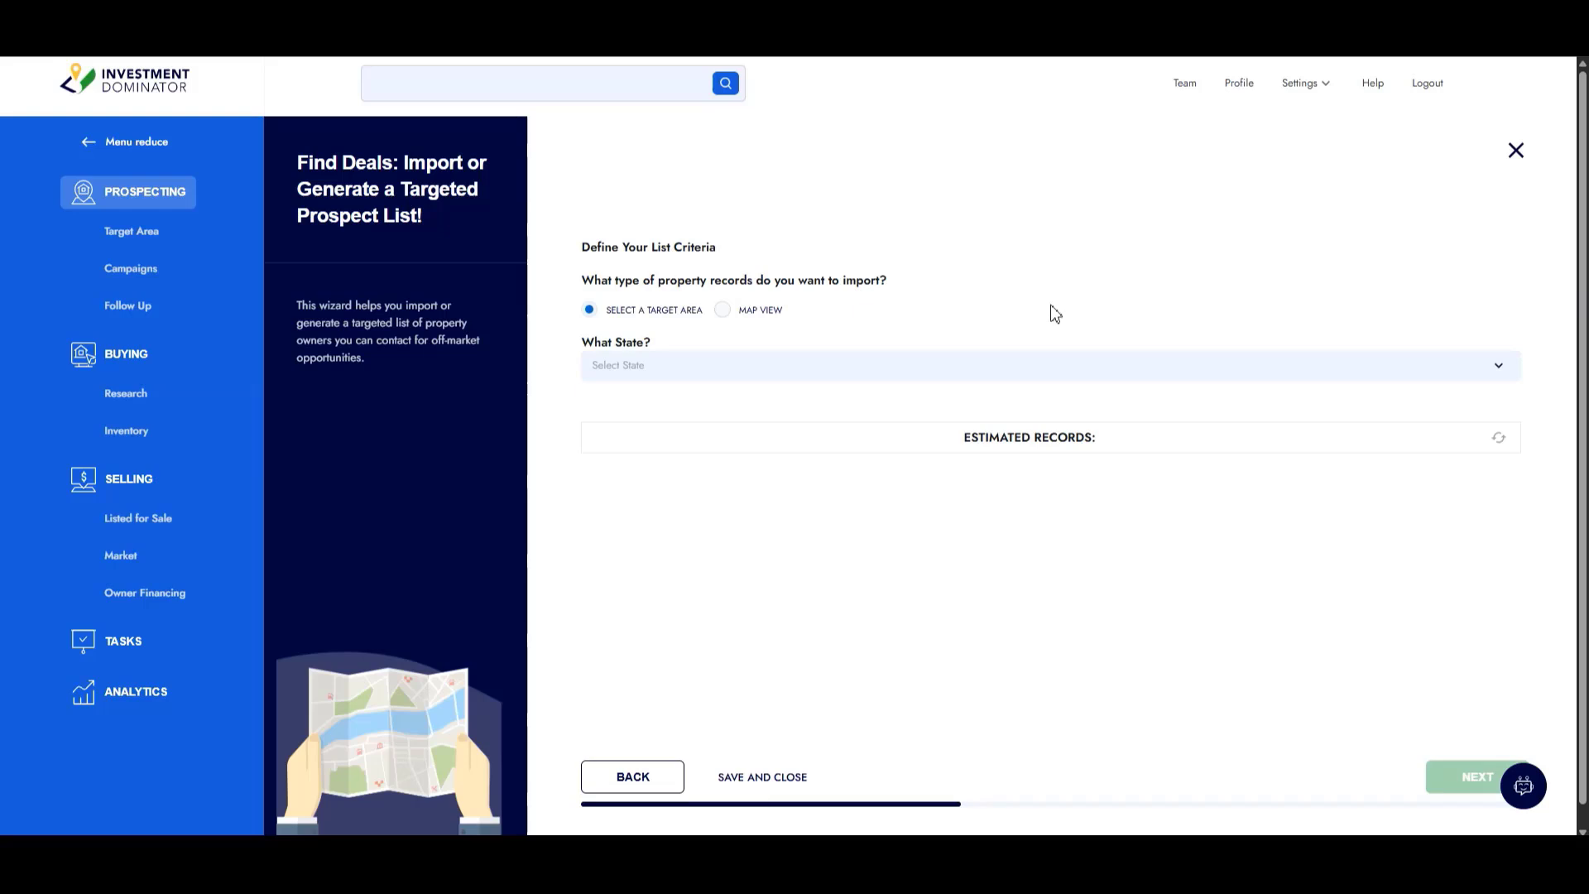
pyautogui.click(725, 311)
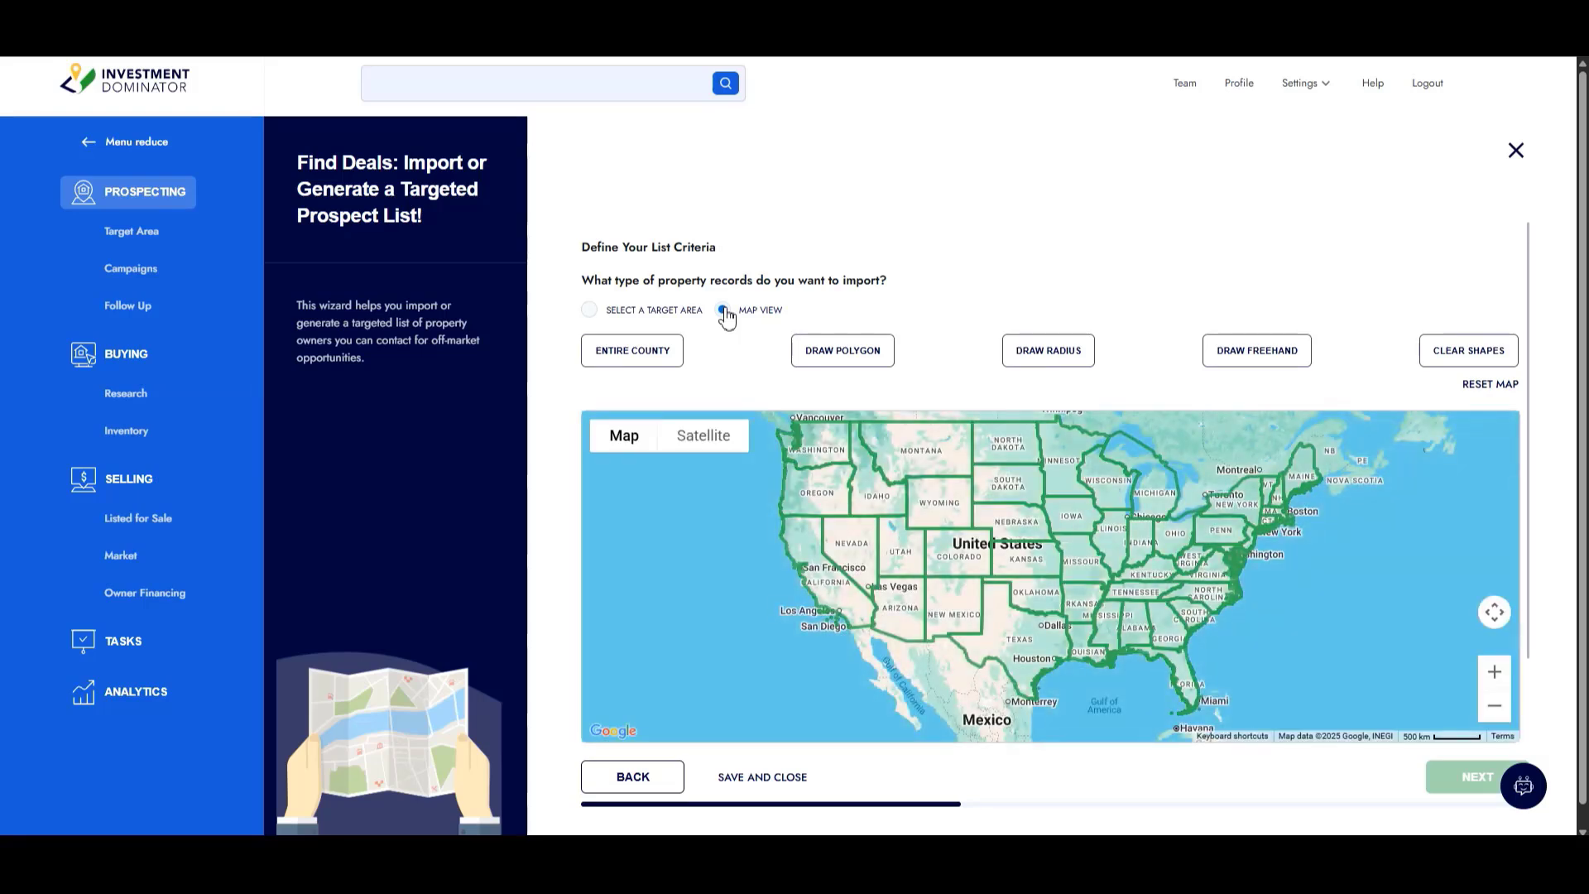
# Step: Pick Stearns County, Minnesota on the map as the target county and close its name popup
pyautogui.click(1061, 472)
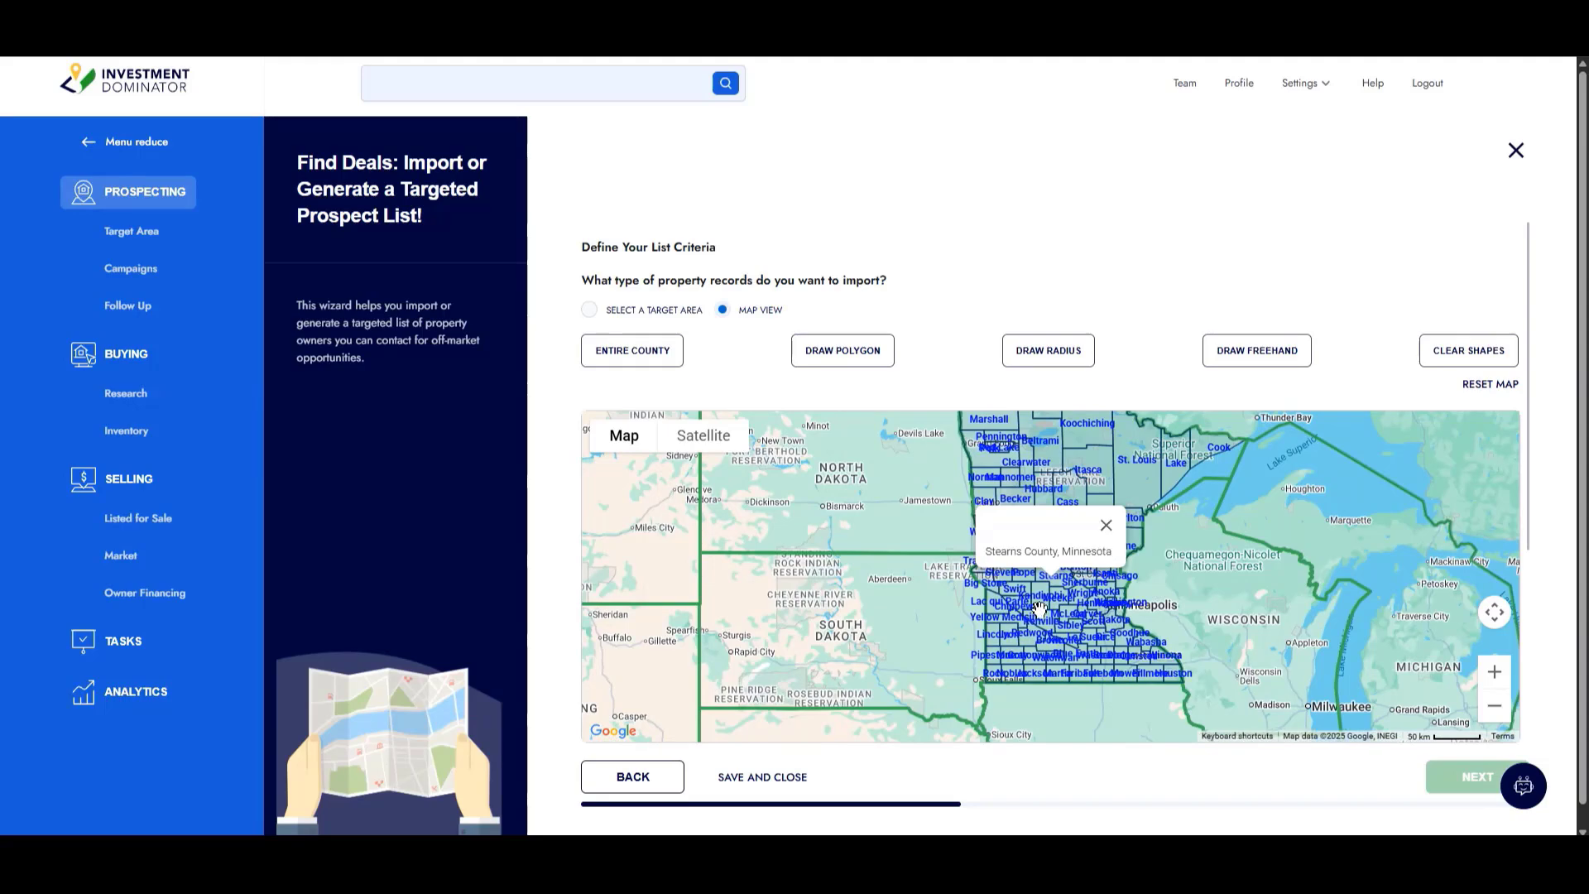
pyautogui.scroll(3, 1073, 565)
pyautogui.scroll(1, 1067, 560)
pyautogui.moveTo(1057, 603); pyautogui.dragTo(944, 773)
pyautogui.moveTo(1064, 620); pyautogui.dragTo(1015, 688)
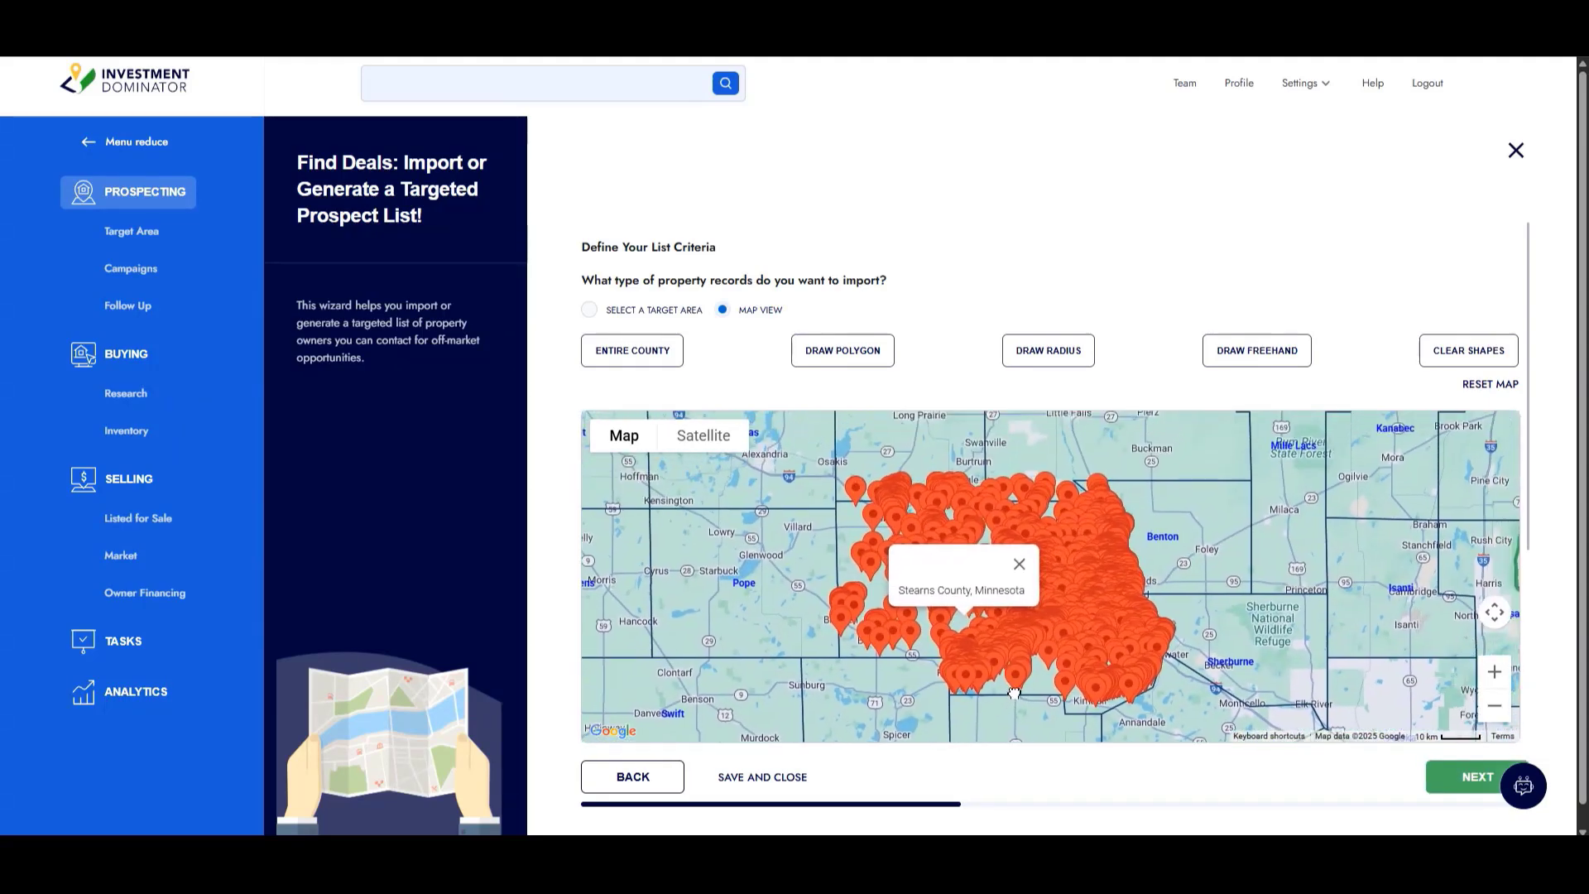
pyautogui.click(1019, 566)
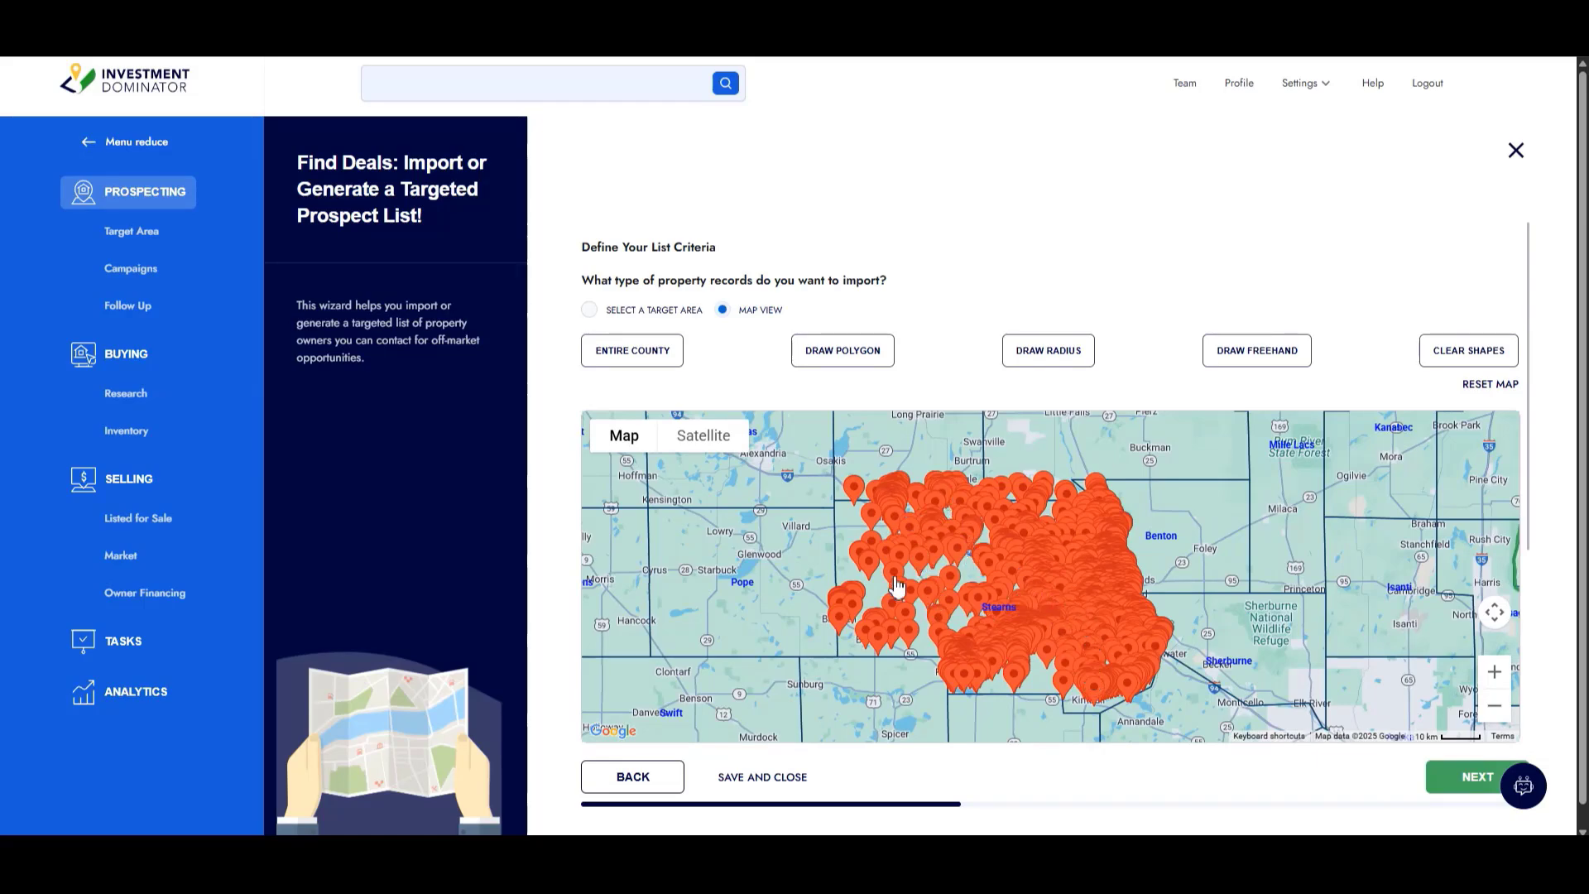
# Step: Draw a freehand area around Melrose in Stearns County and refresh the estimated records
pyautogui.click(1221, 350)
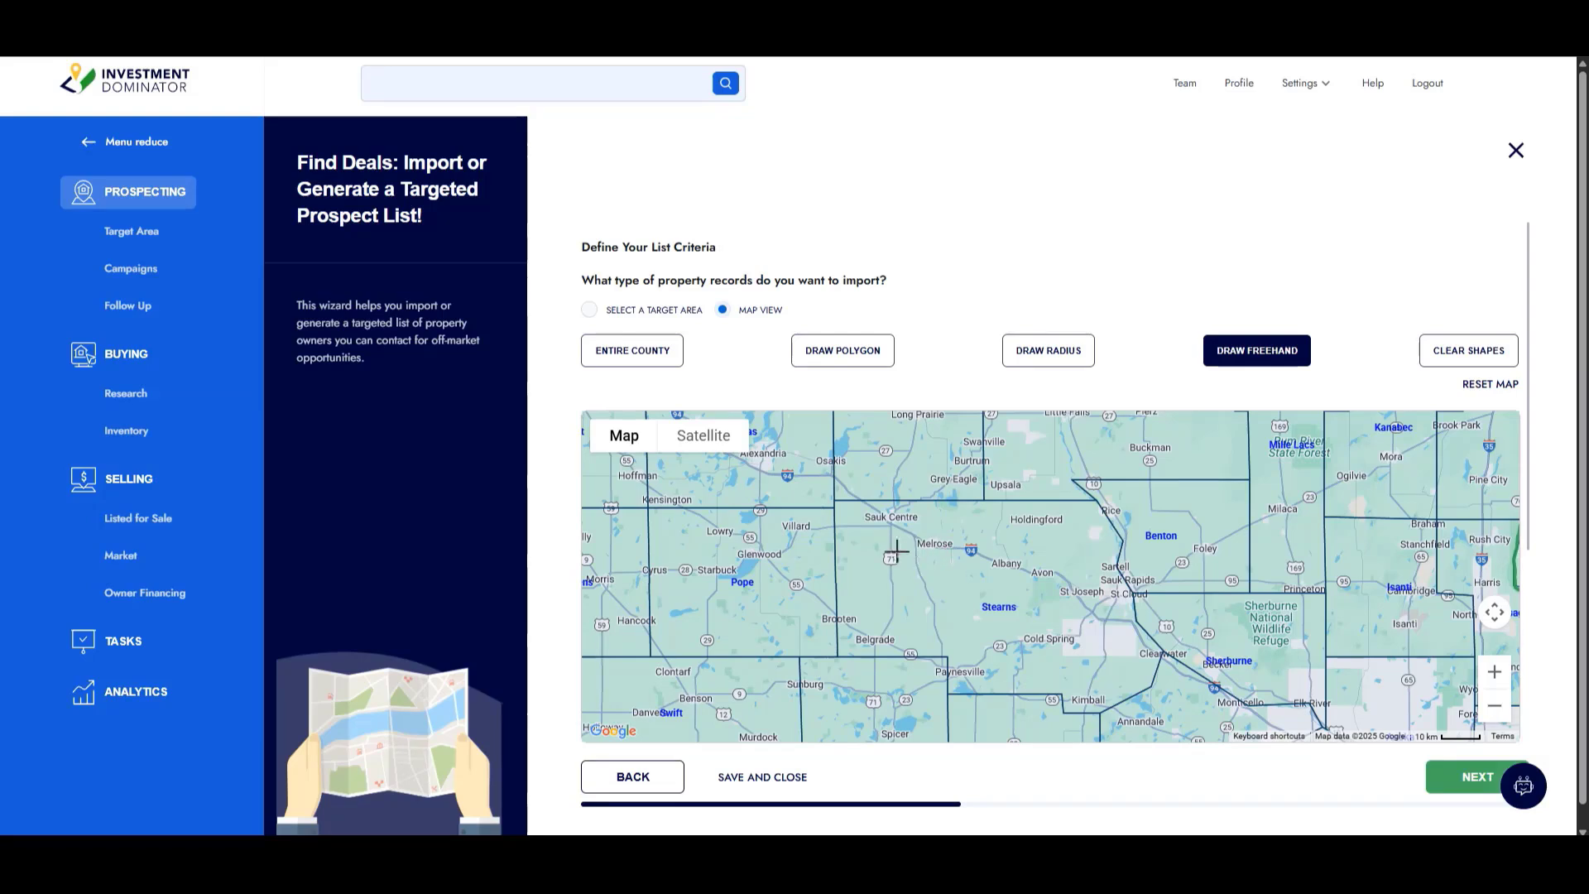
pyautogui.moveTo(904, 529)
pyautogui.mouseDown()
pyautogui.moveTo(967, 525)
pyautogui.moveTo(943, 569)
pyautogui.moveTo(884, 559)
pyautogui.moveTo(893, 538)
pyautogui.mouseUp()
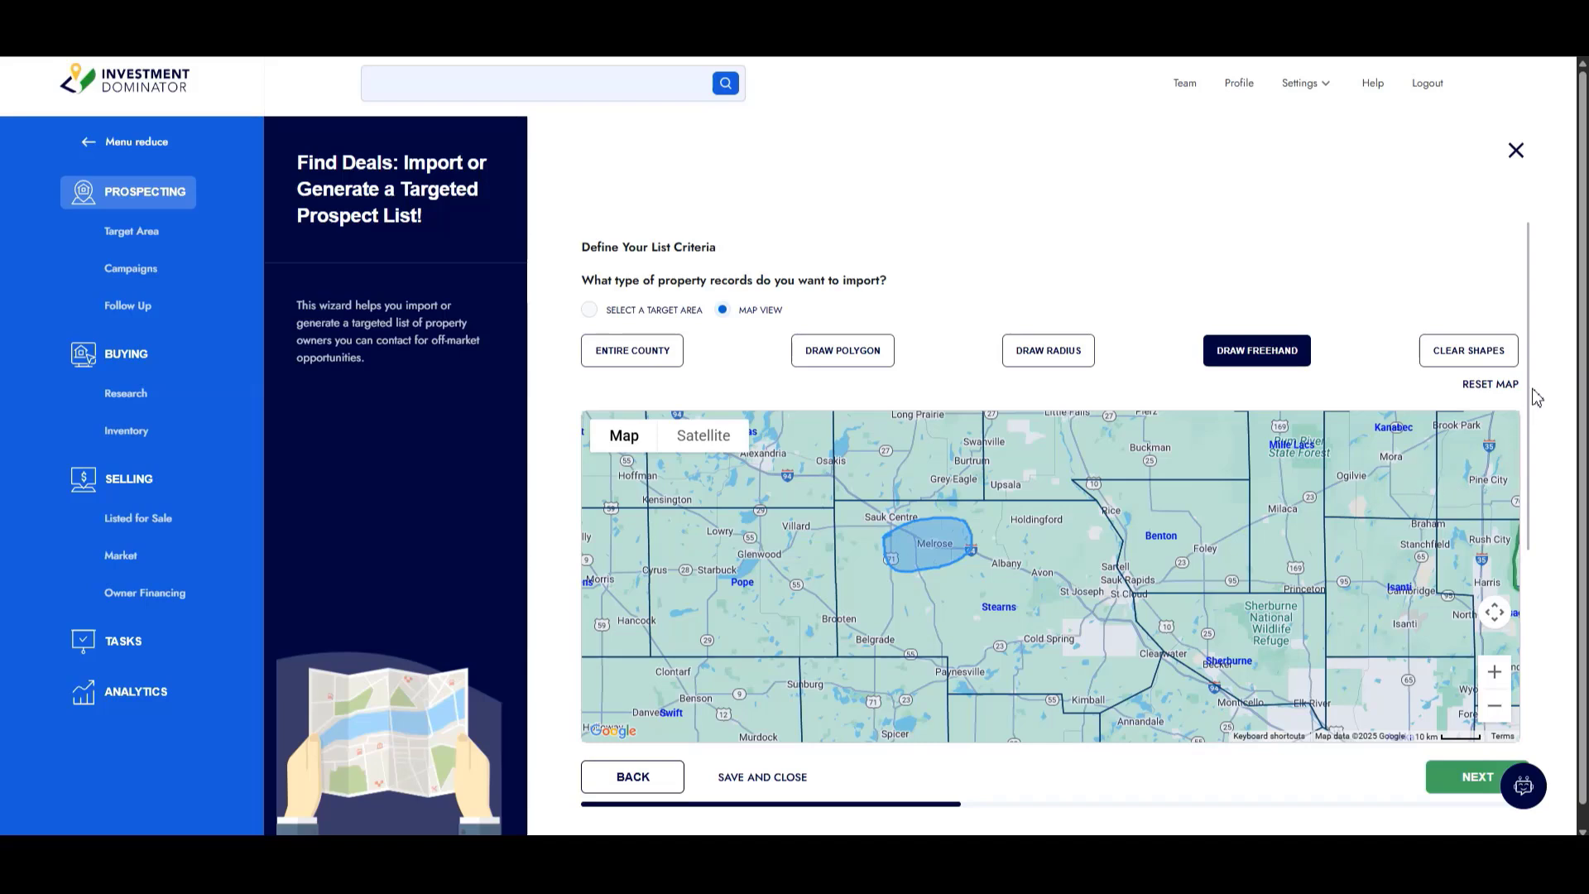
pyautogui.moveTo(1533, 420); pyautogui.dragTo(1535, 678)
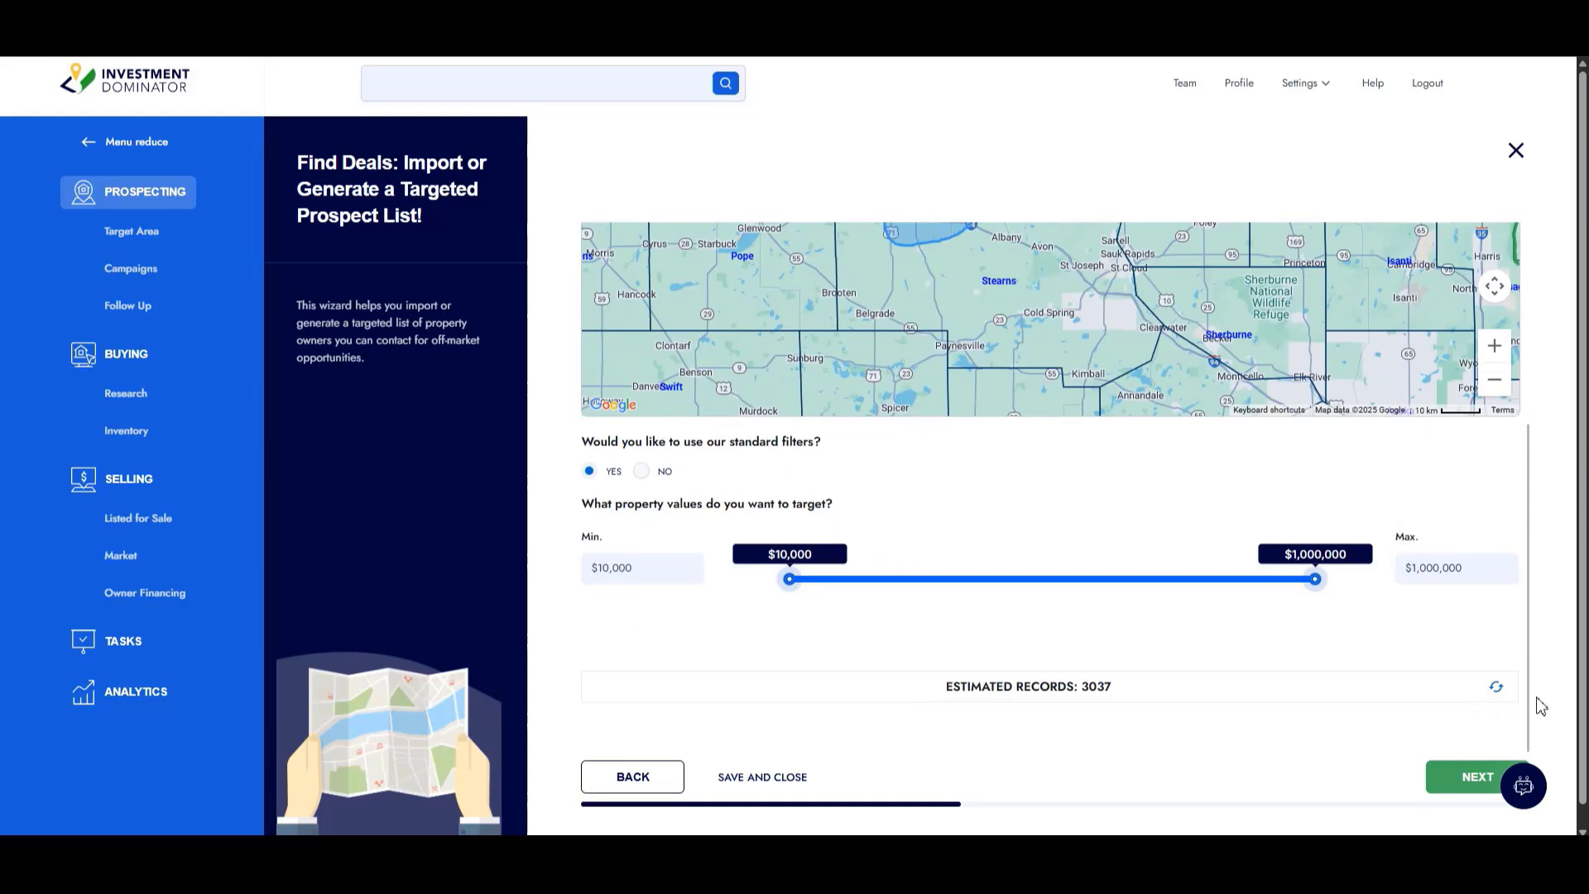
pyautogui.click(1496, 687)
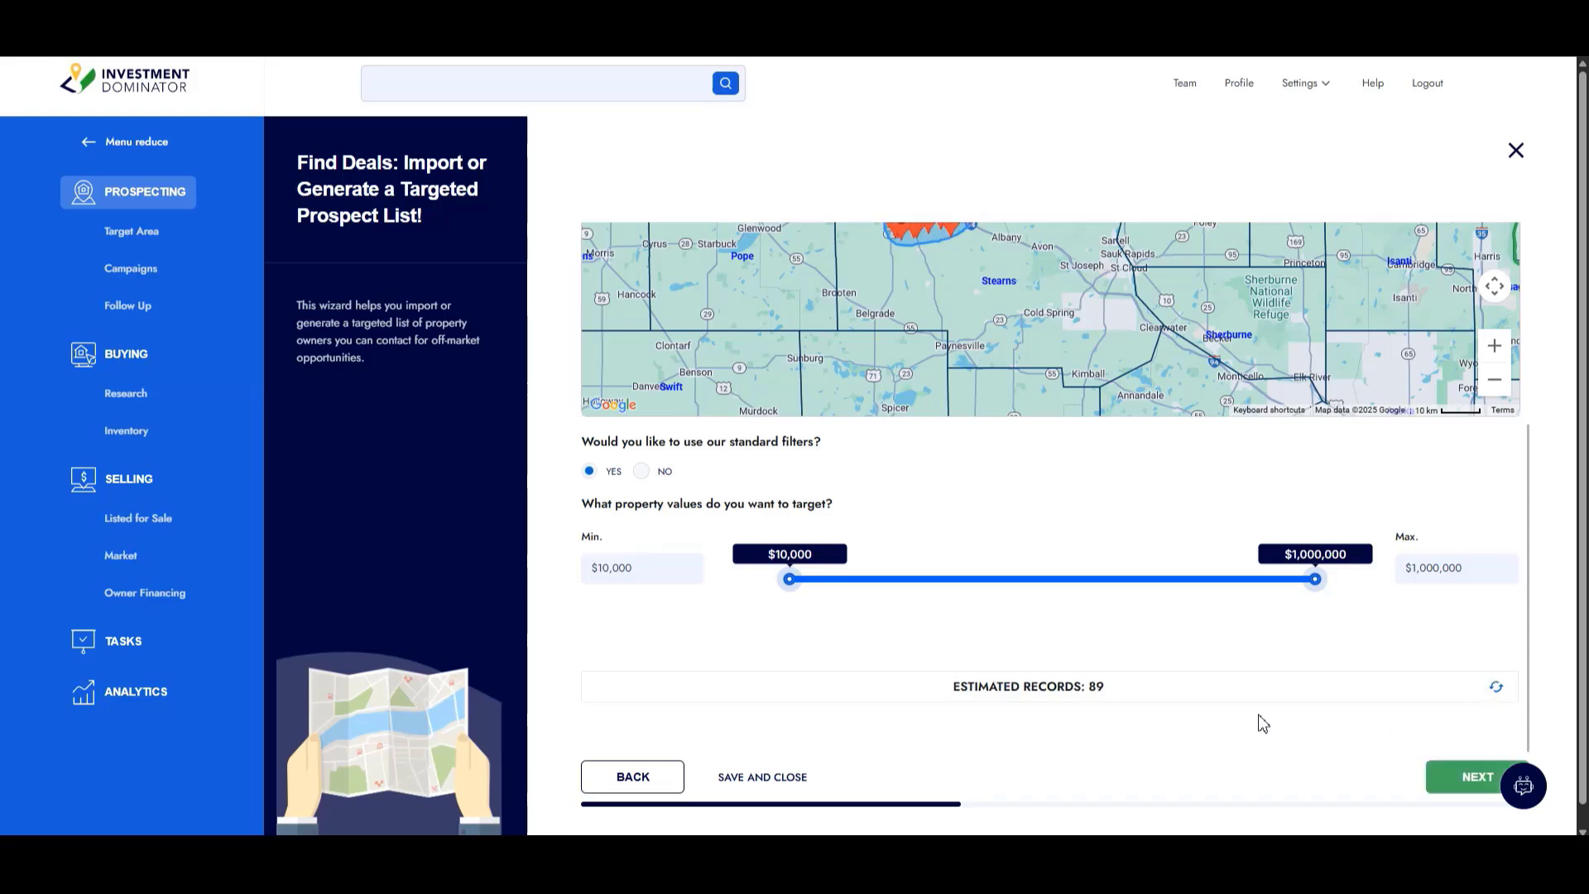
# Step: Accept the list criteria and their filter summary, and set the number of records to import to 10
pyautogui.doubleClick(1098, 515)
pyautogui.click(1477, 778)
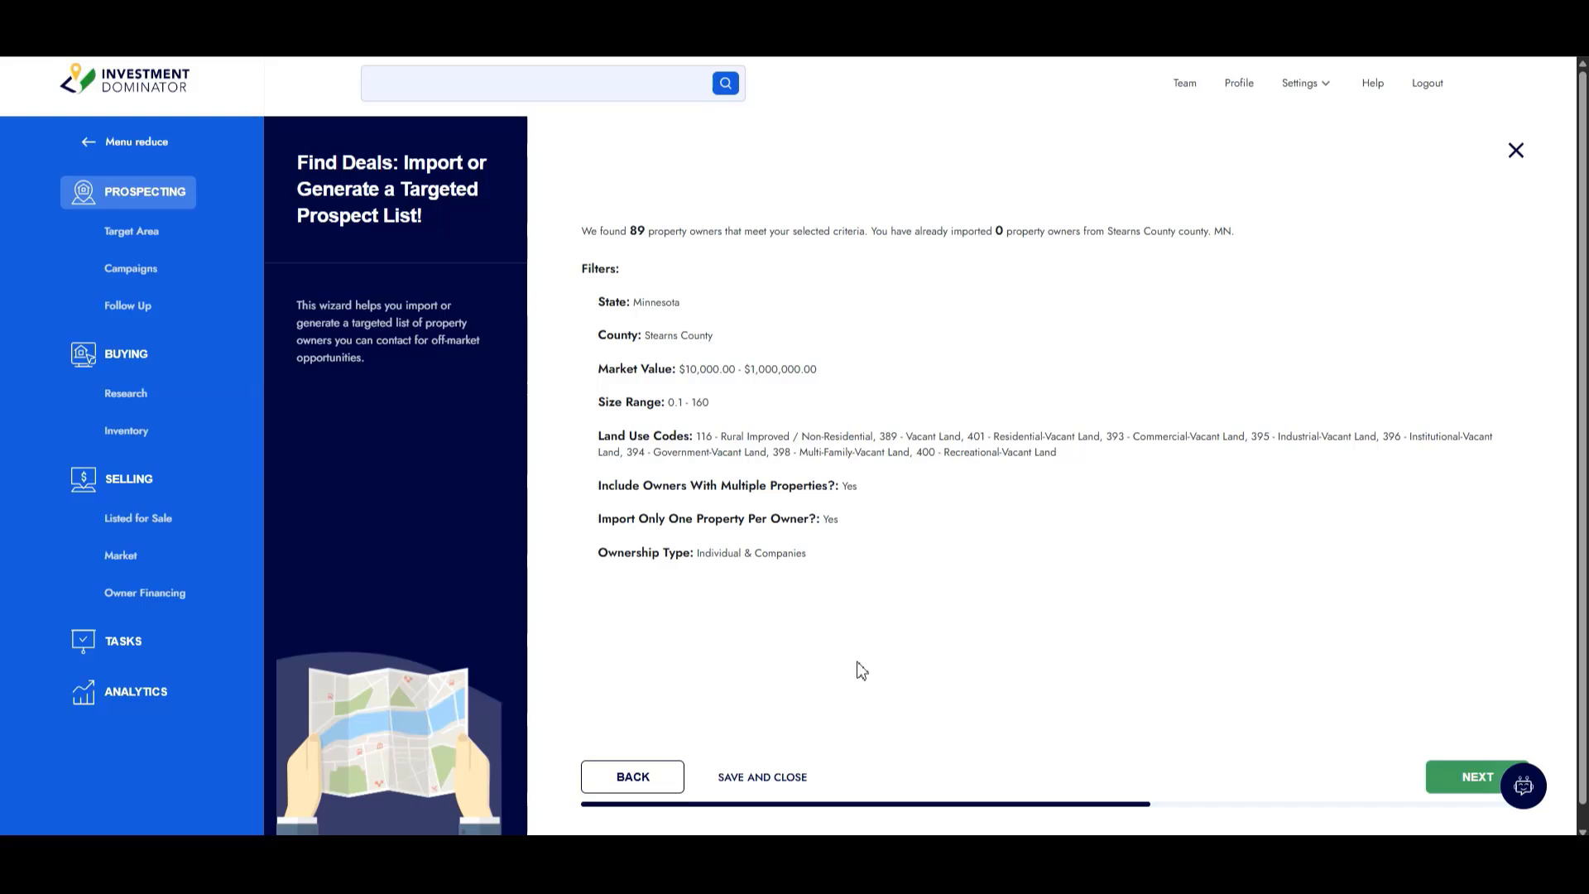
pyautogui.click(1477, 776)
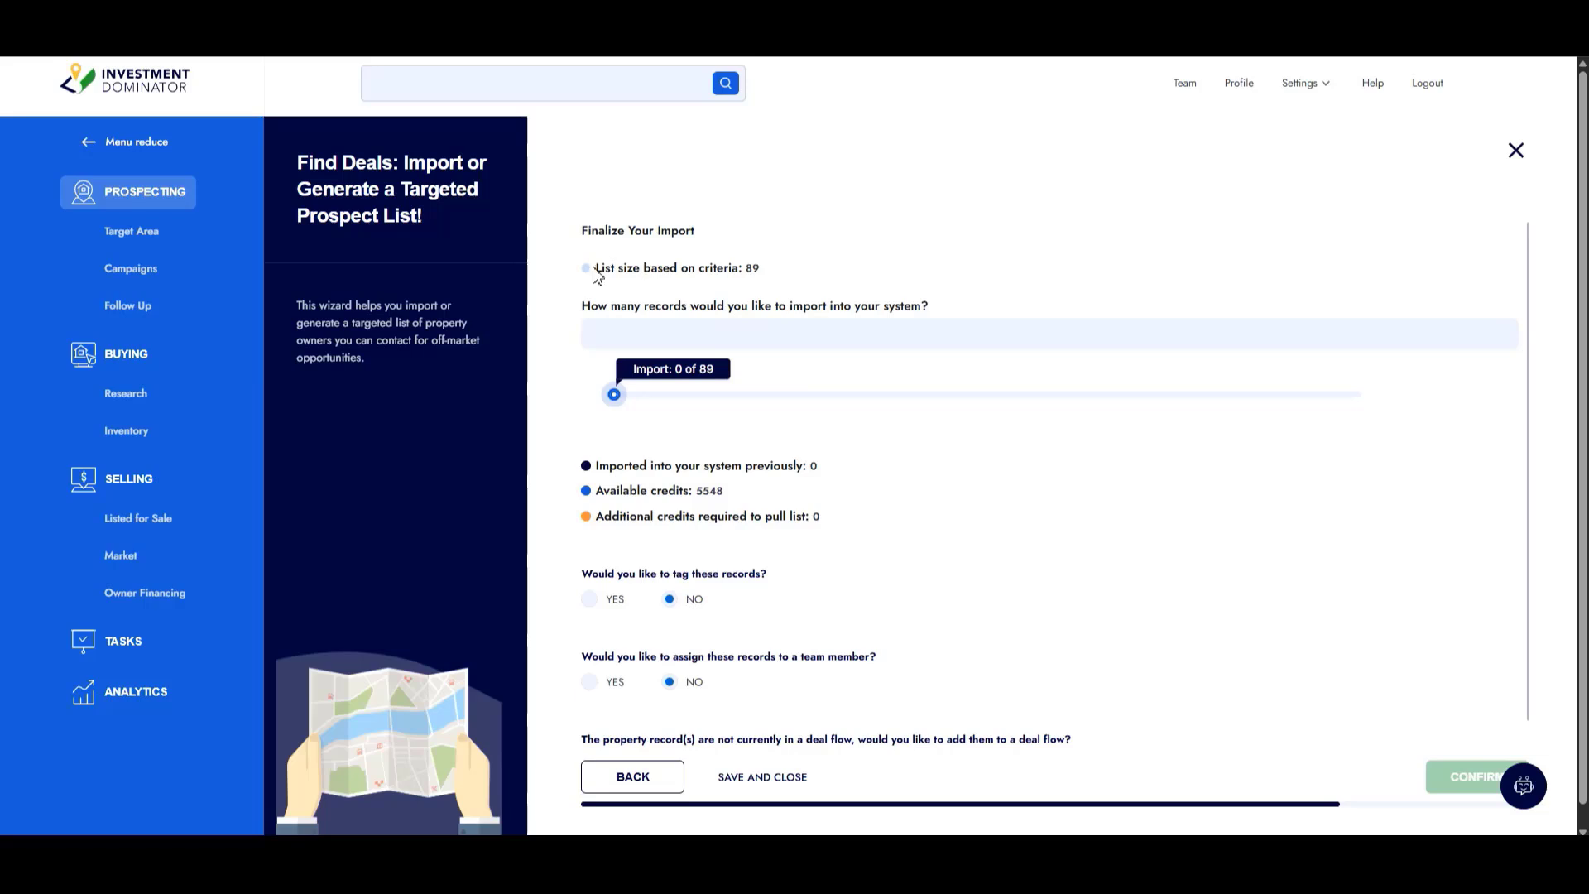
pyautogui.click(704, 330)
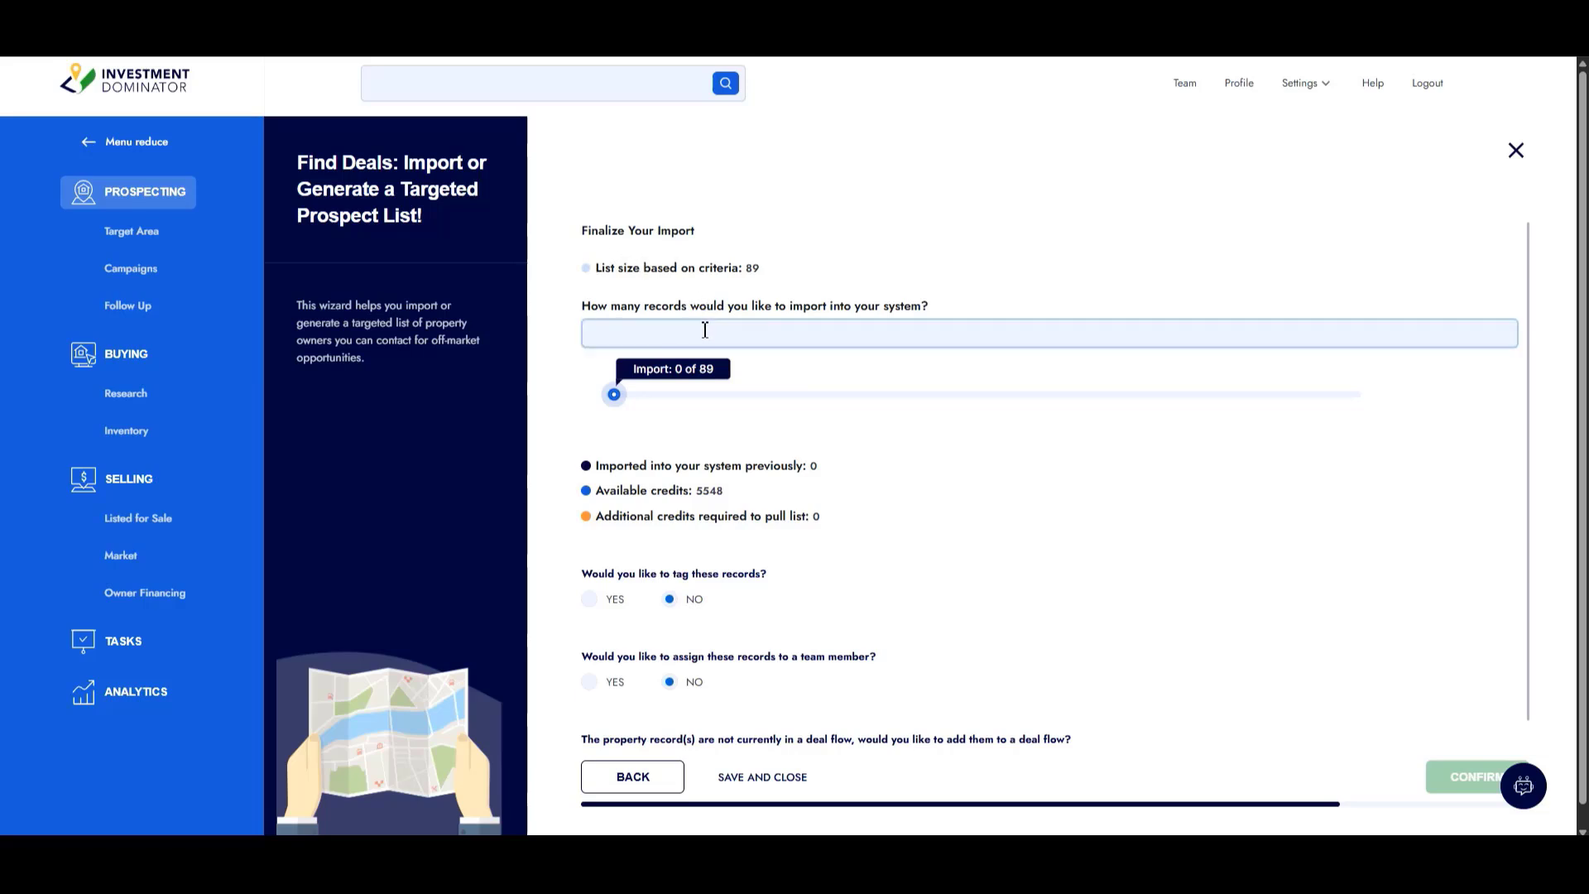
pyautogui.write('10')
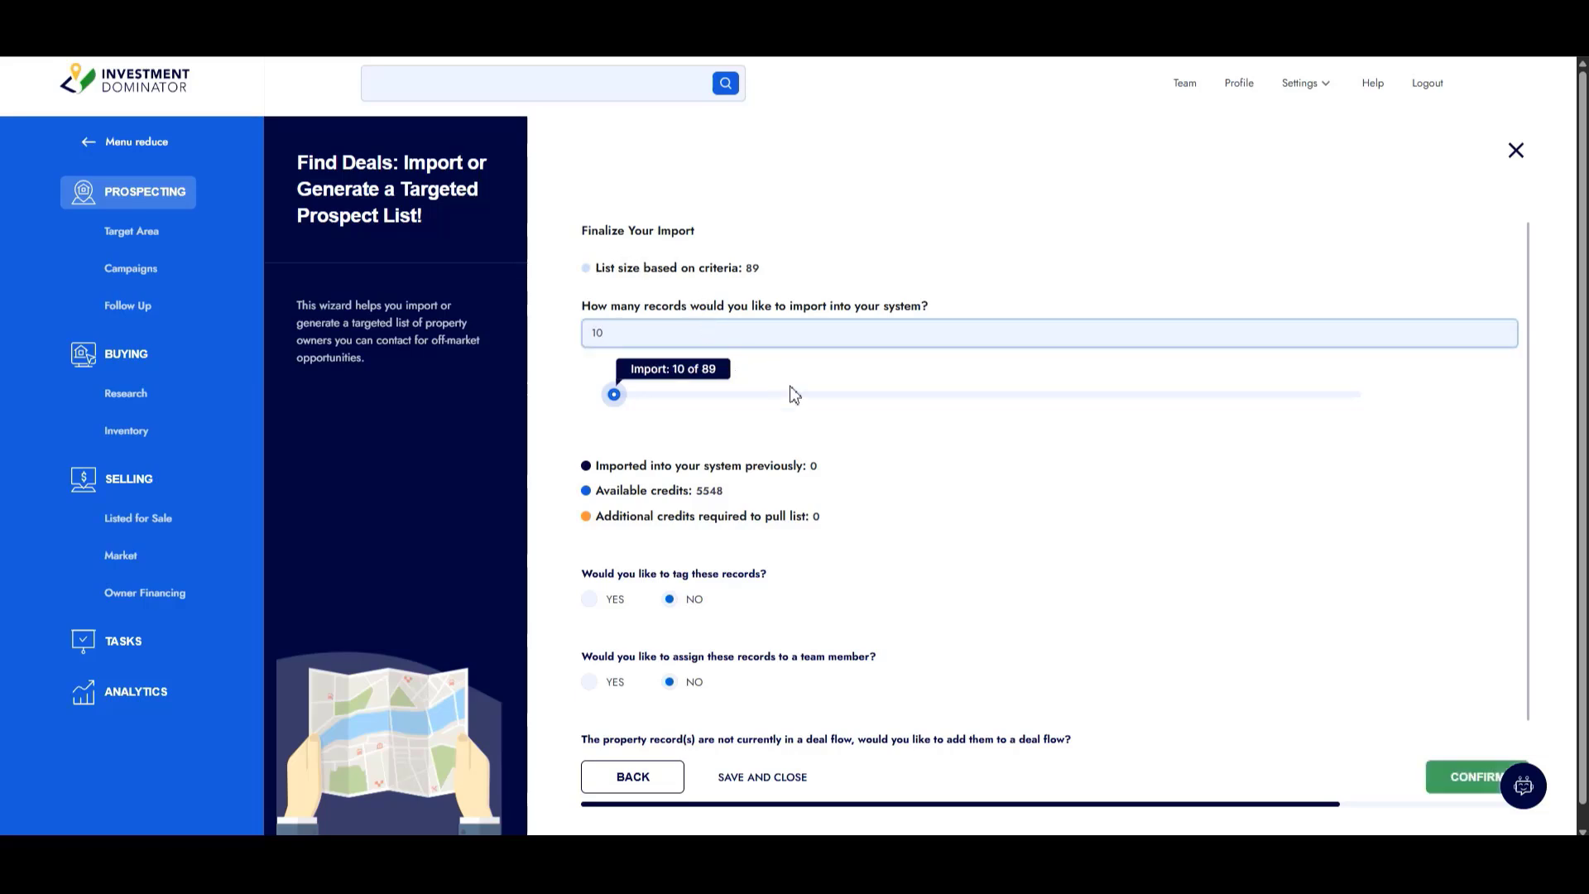
# Step: Choose to tag the imported records and add the new tag "Stearns County MN - Blind Offers 7.22.25"
pyautogui.click(593, 602)
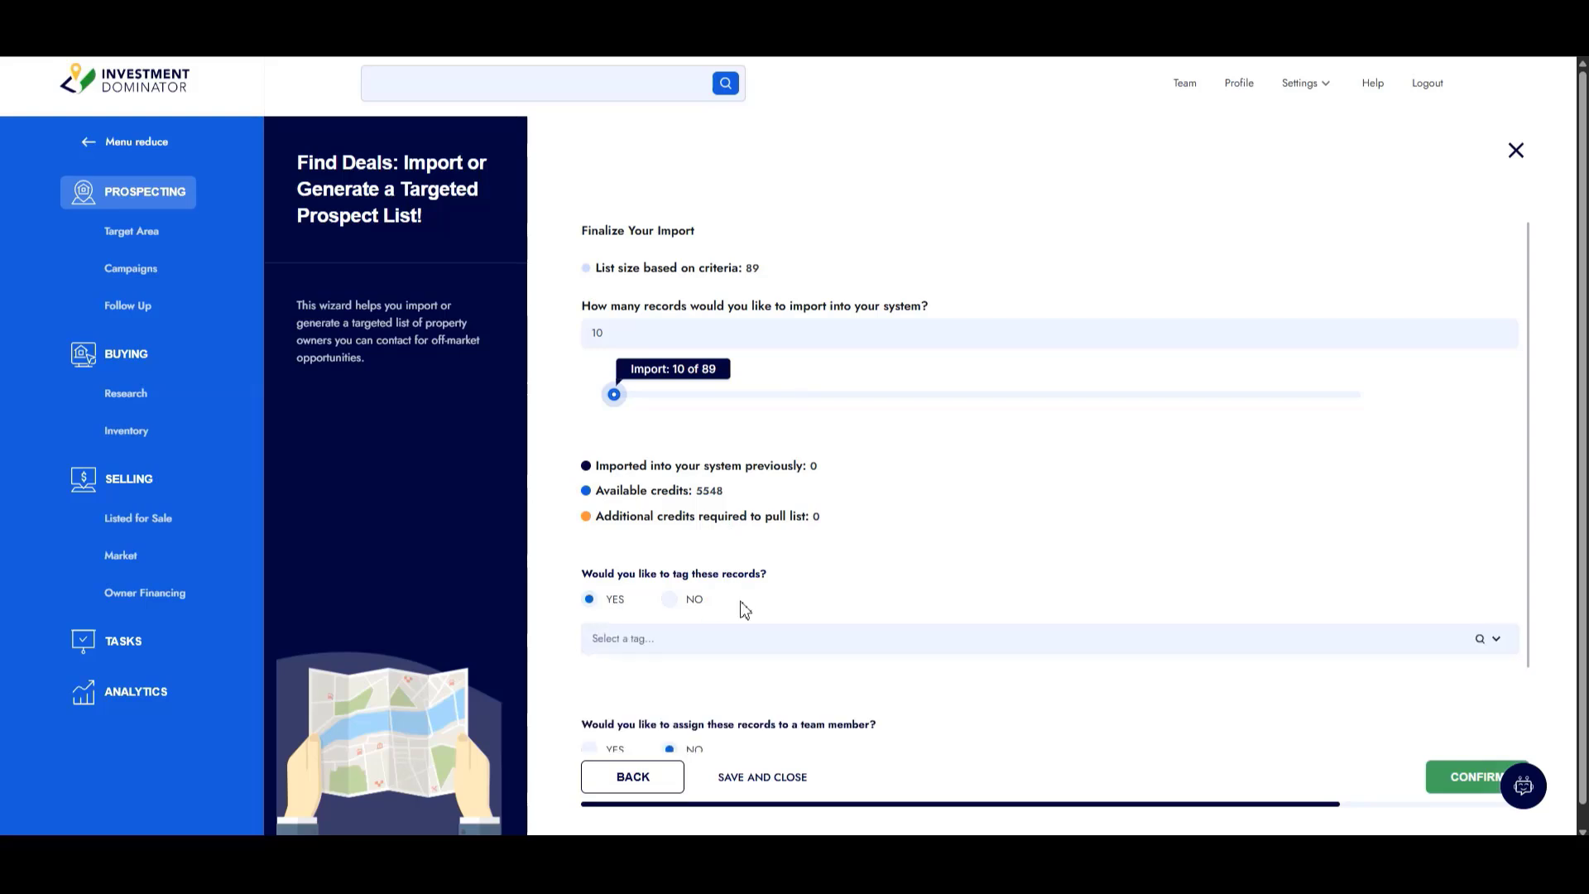
pyautogui.click(769, 639)
pyautogui.write('St')
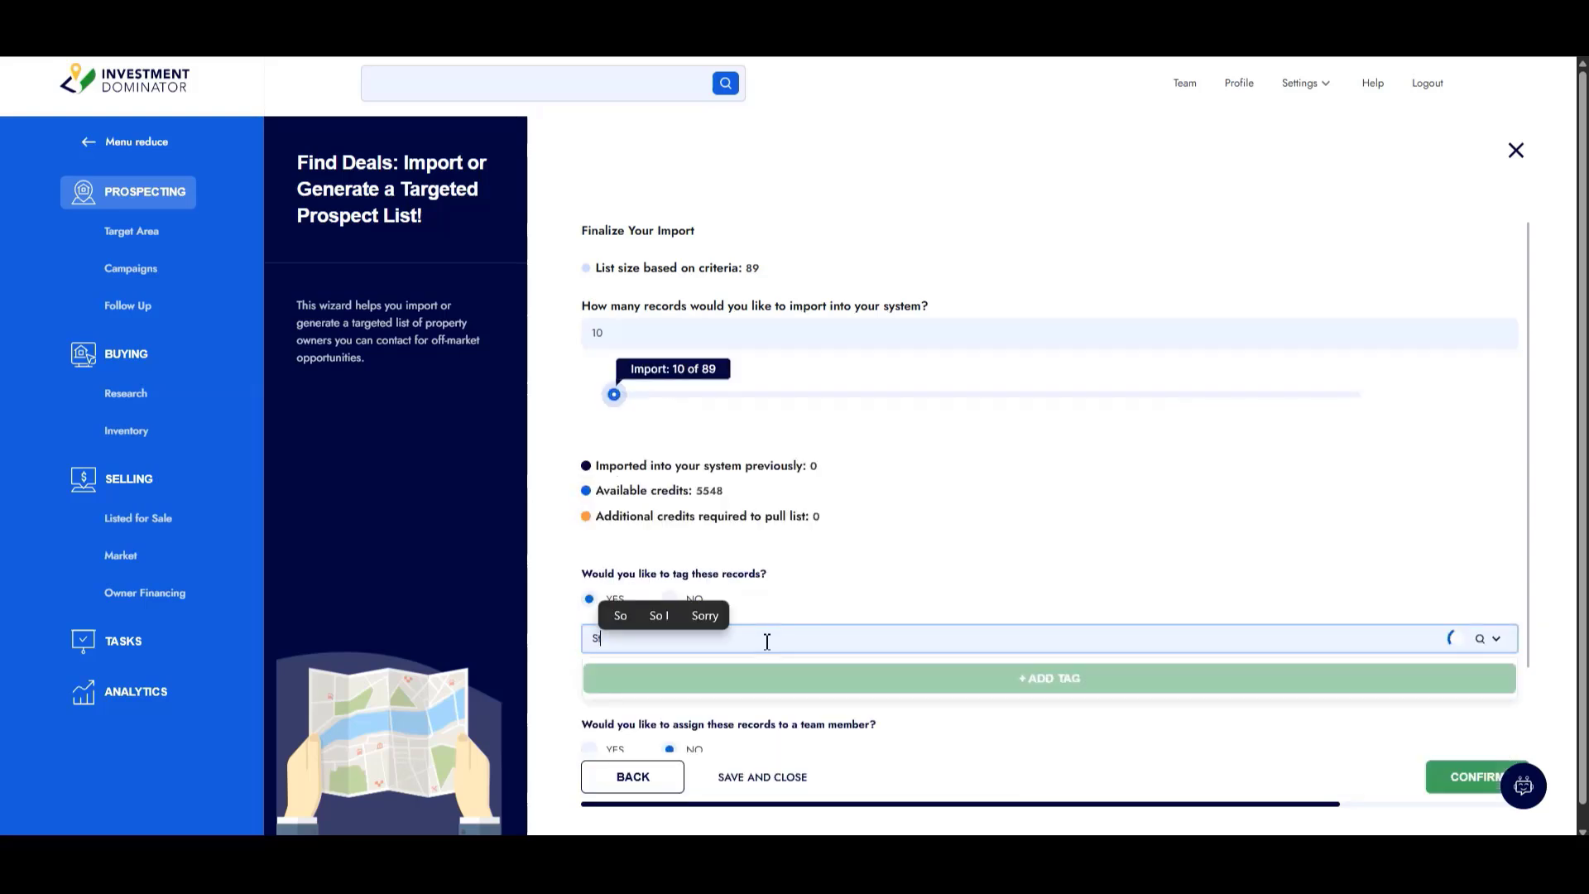
pyautogui.write('earns C')
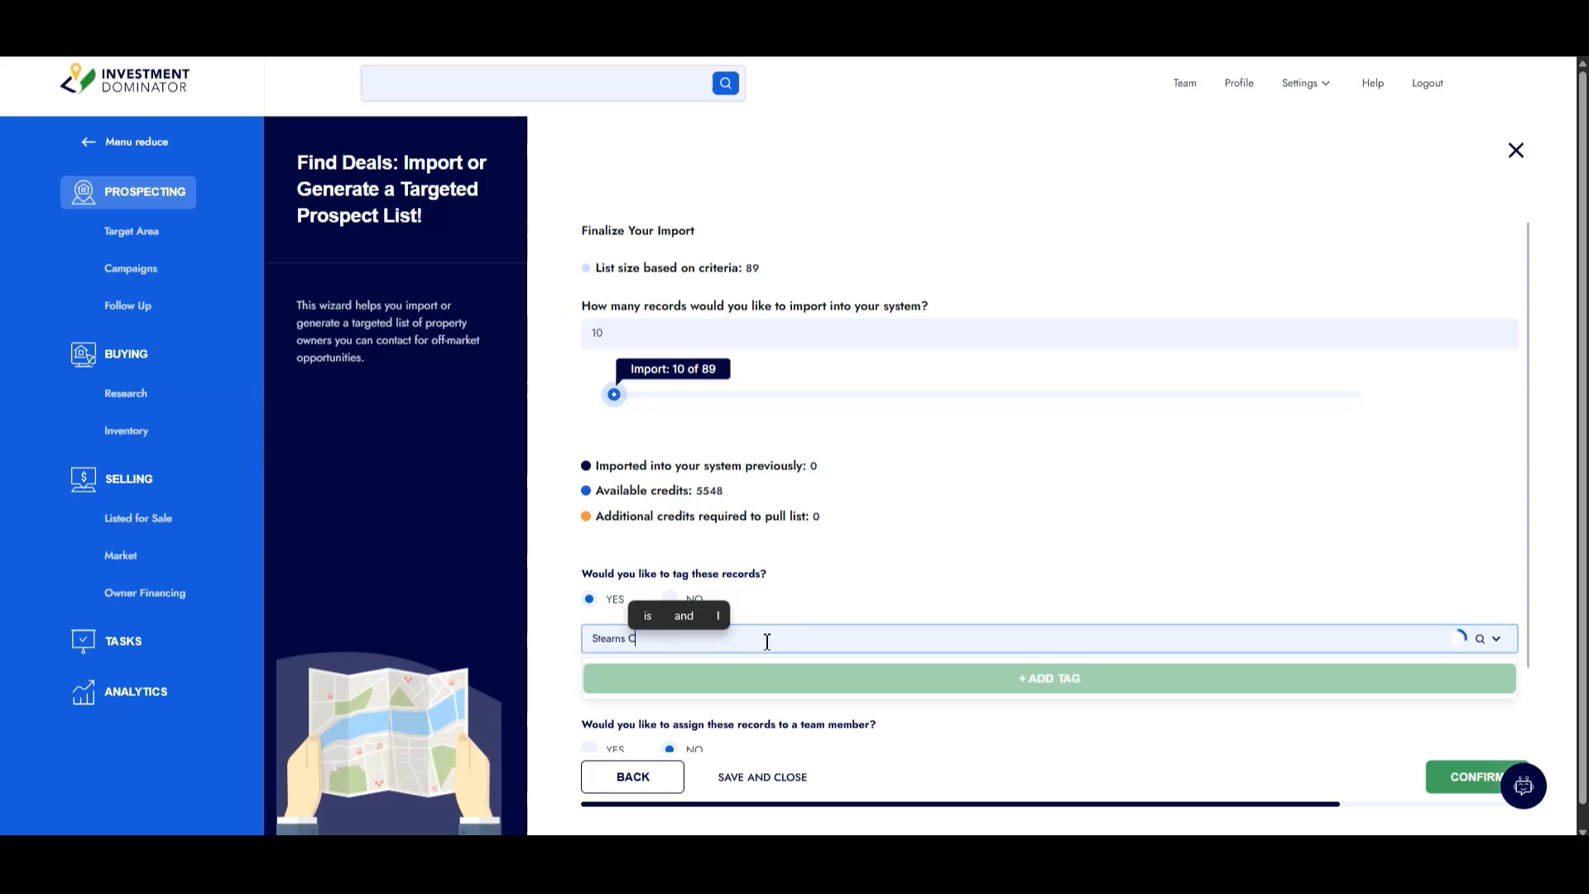
pyautogui.write('ounty')
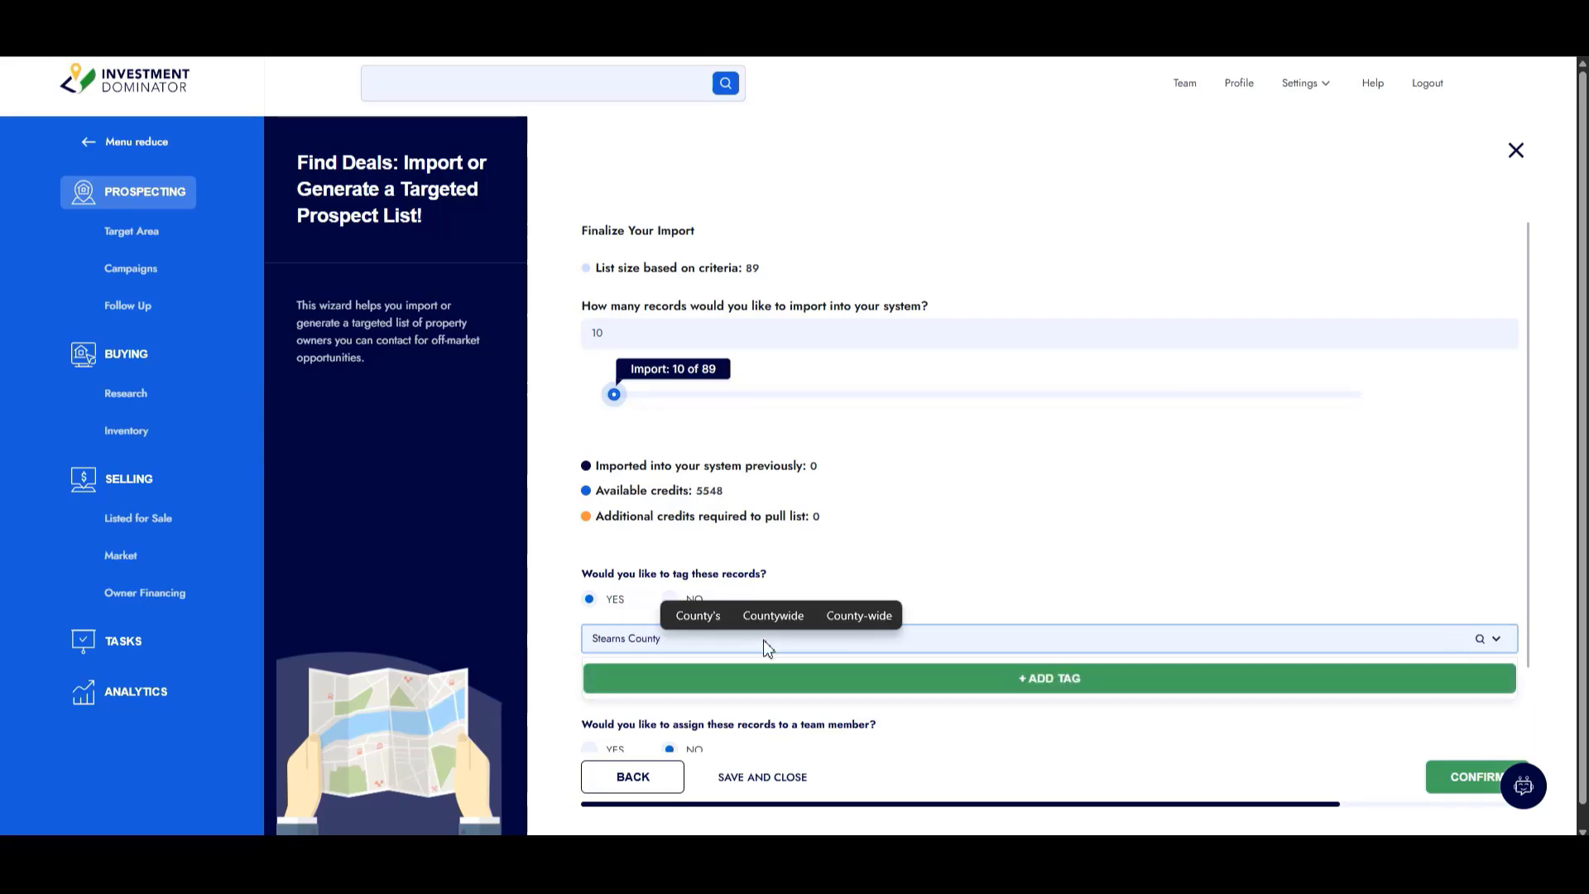
pyautogui.write(' MN')
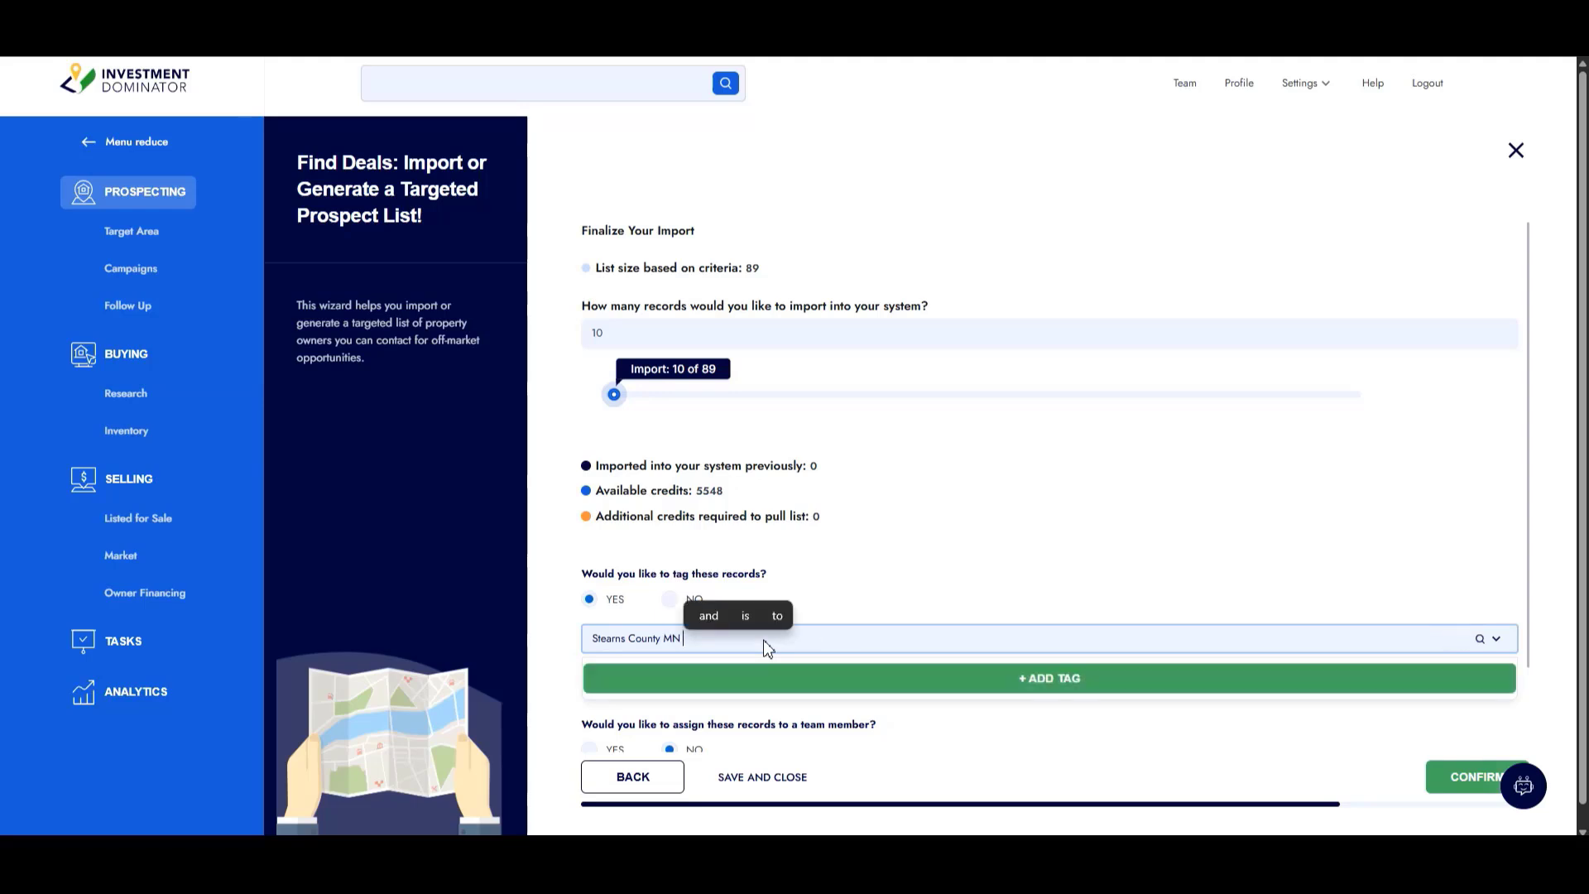
pyautogui.write(' - Blind o')
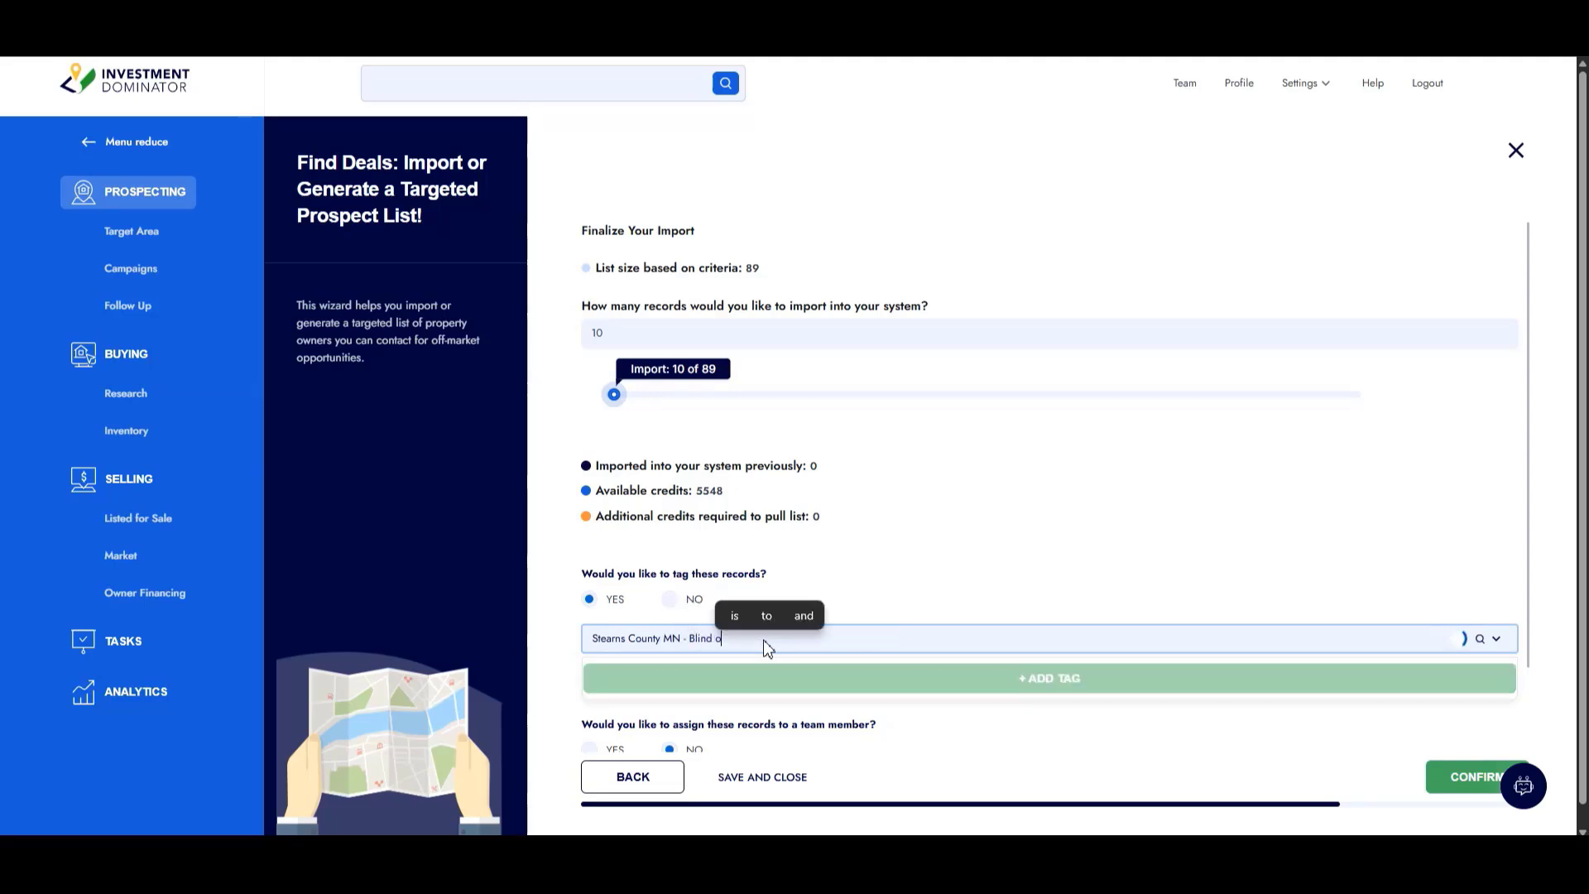
pyautogui.press('BackSpace')
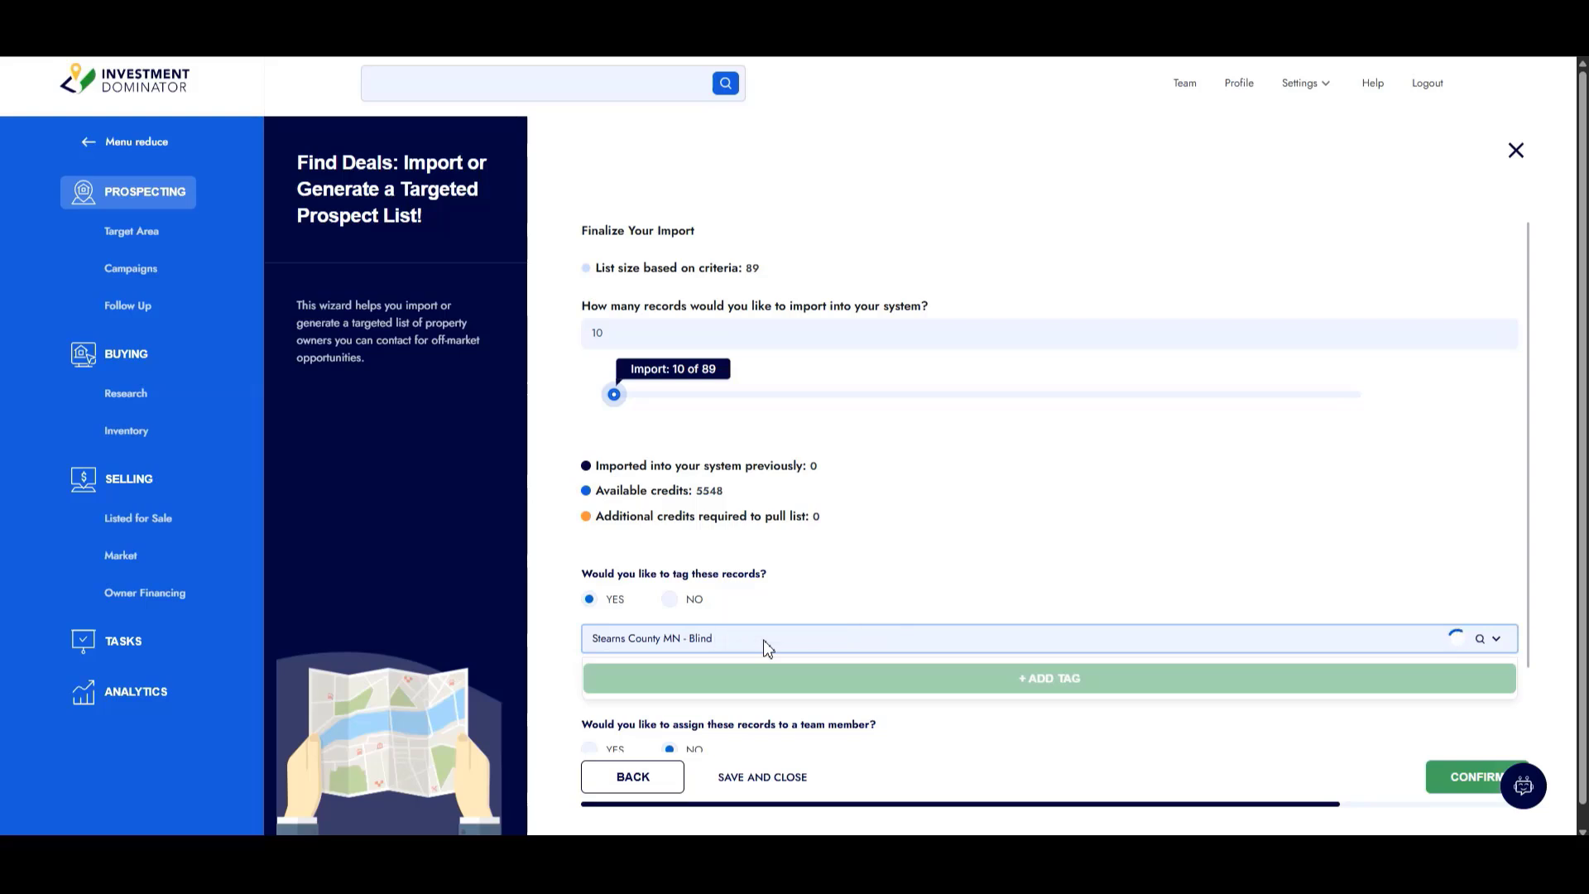
pyautogui.write('Offers 7')
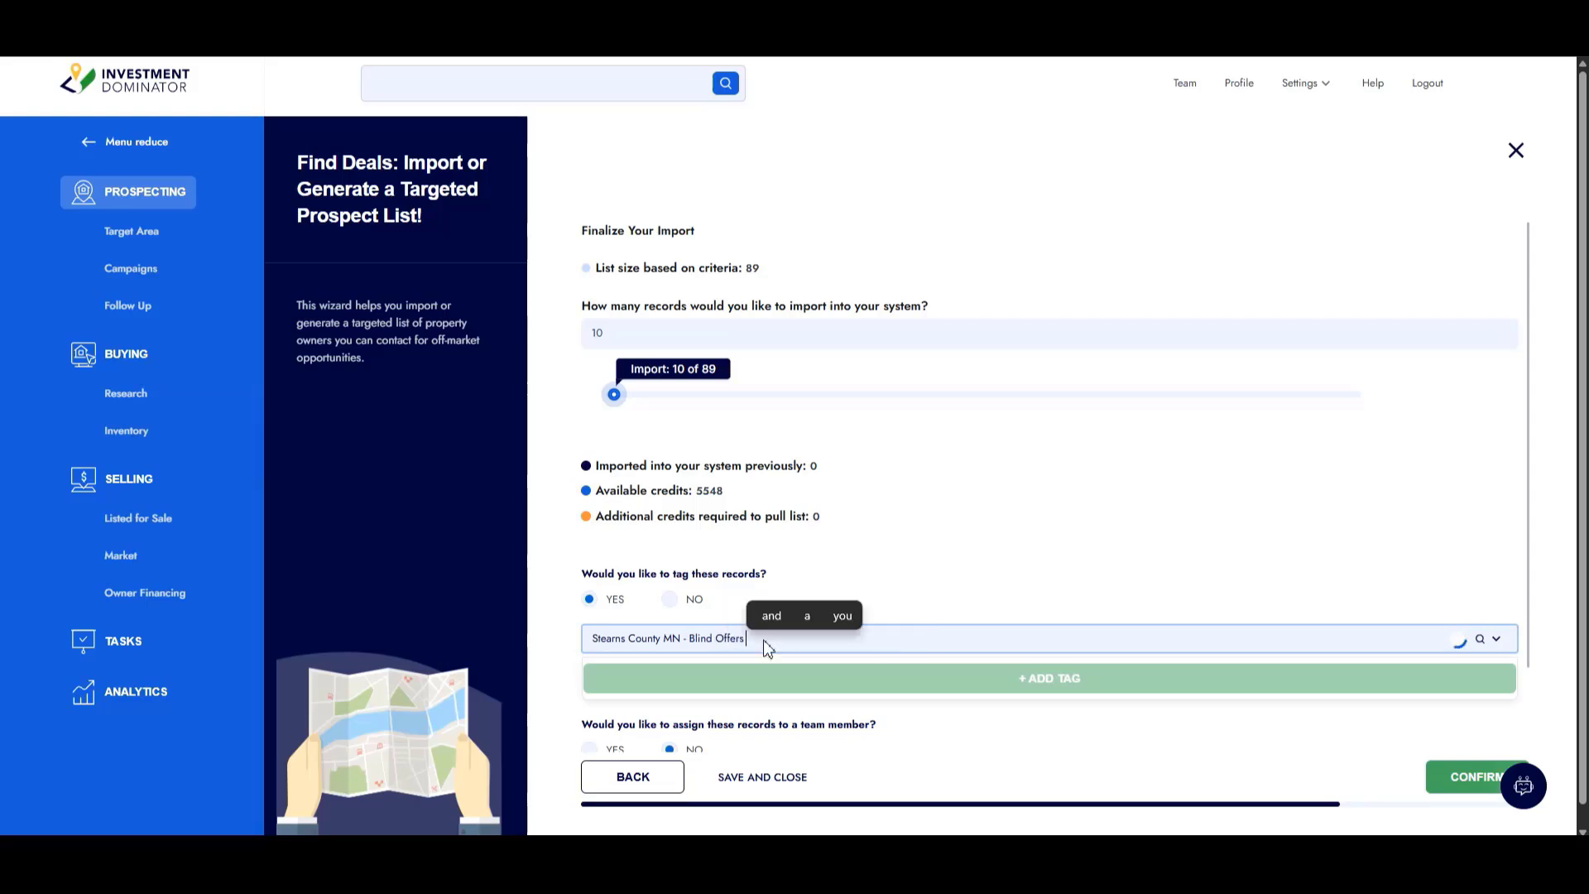
pyautogui.write('.')
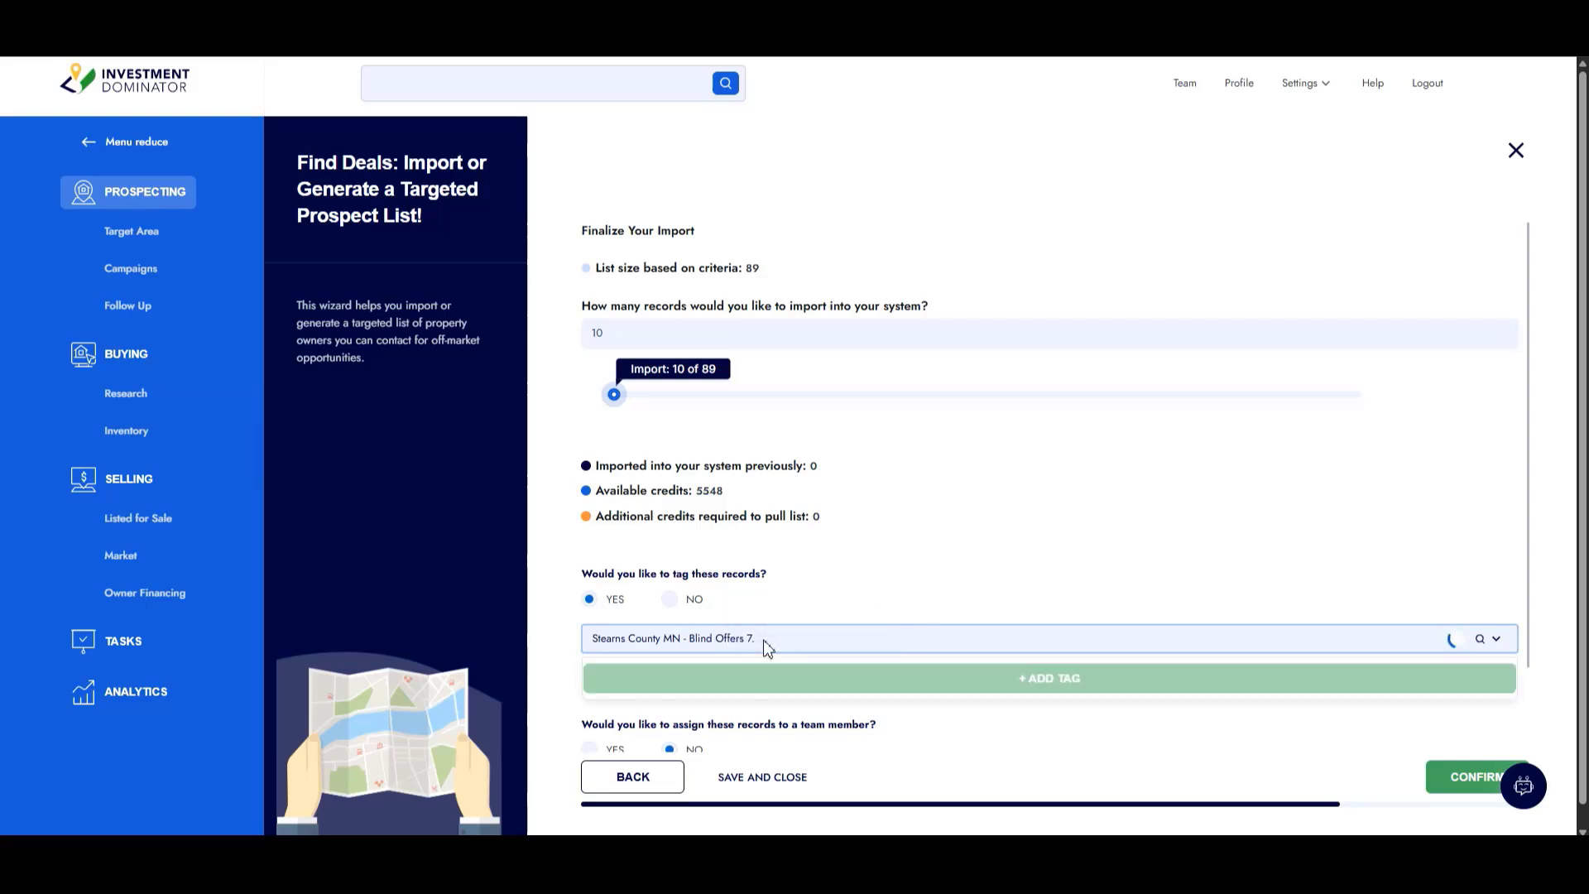
pyautogui.write('22.25')
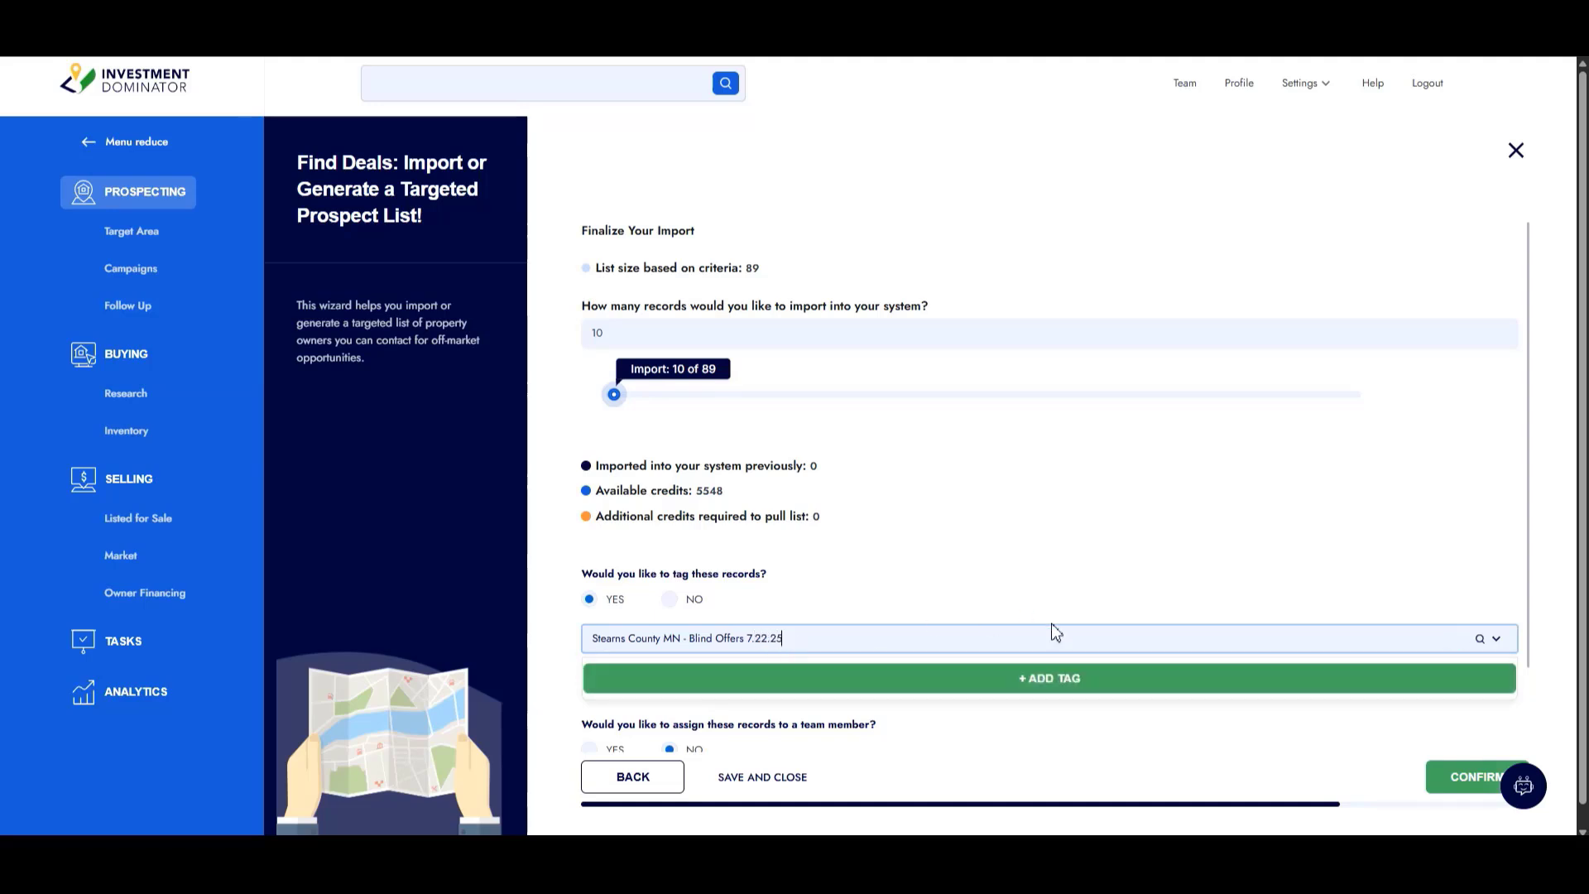
pyautogui.click(1040, 688)
# Step: Add the records to the LPG Blind Offer deal flow with the status Pending Preliminary Research
pyautogui.scroll(-2, 940, 518)
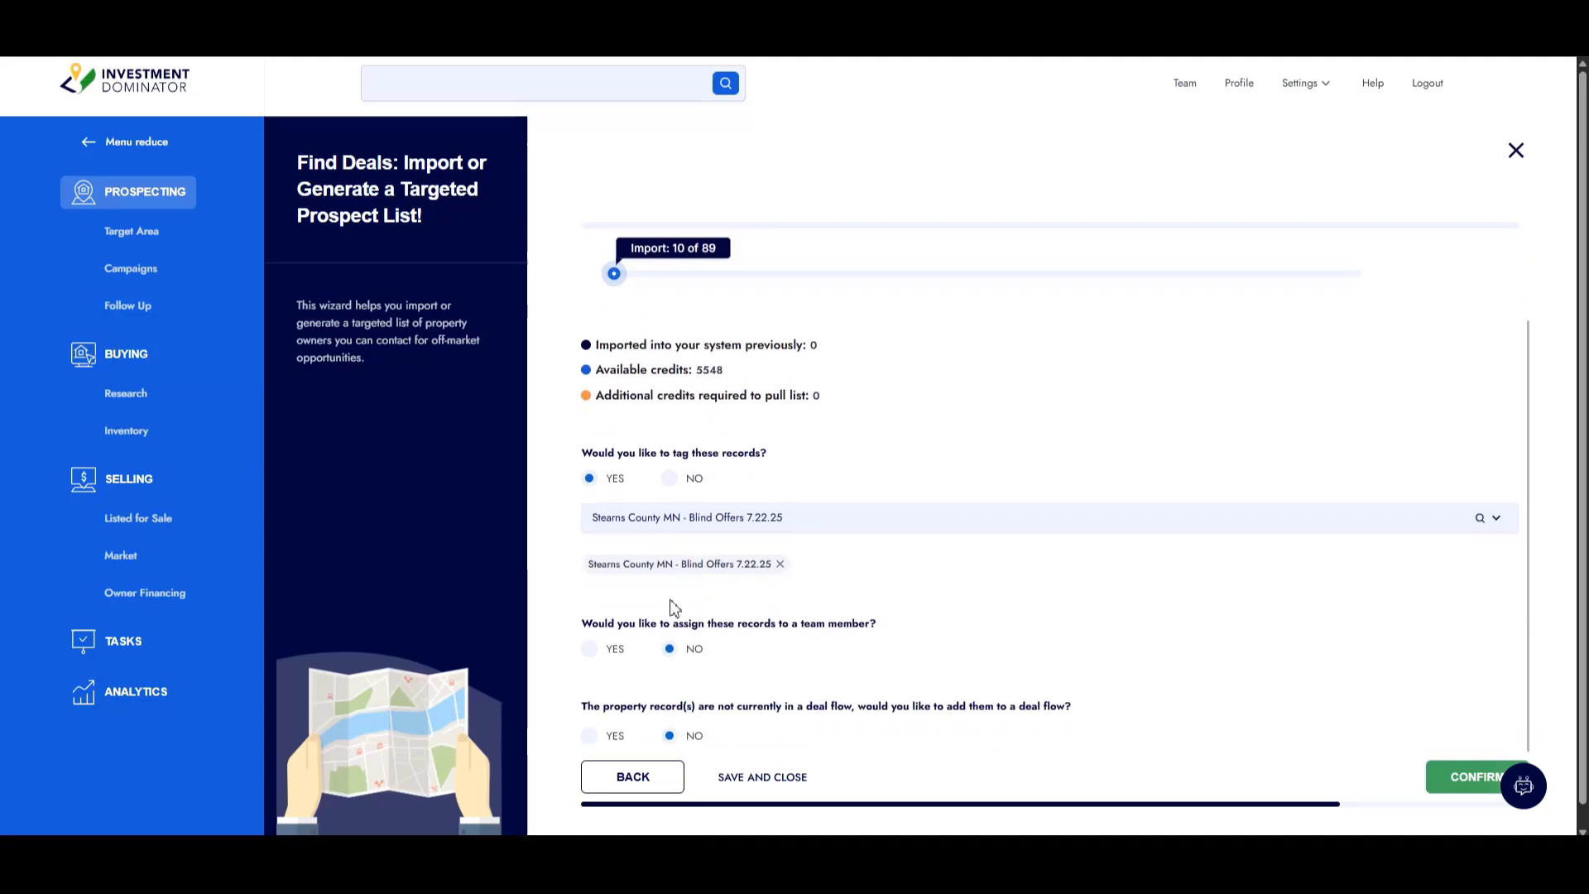
pyautogui.scroll(-1, 717, 649)
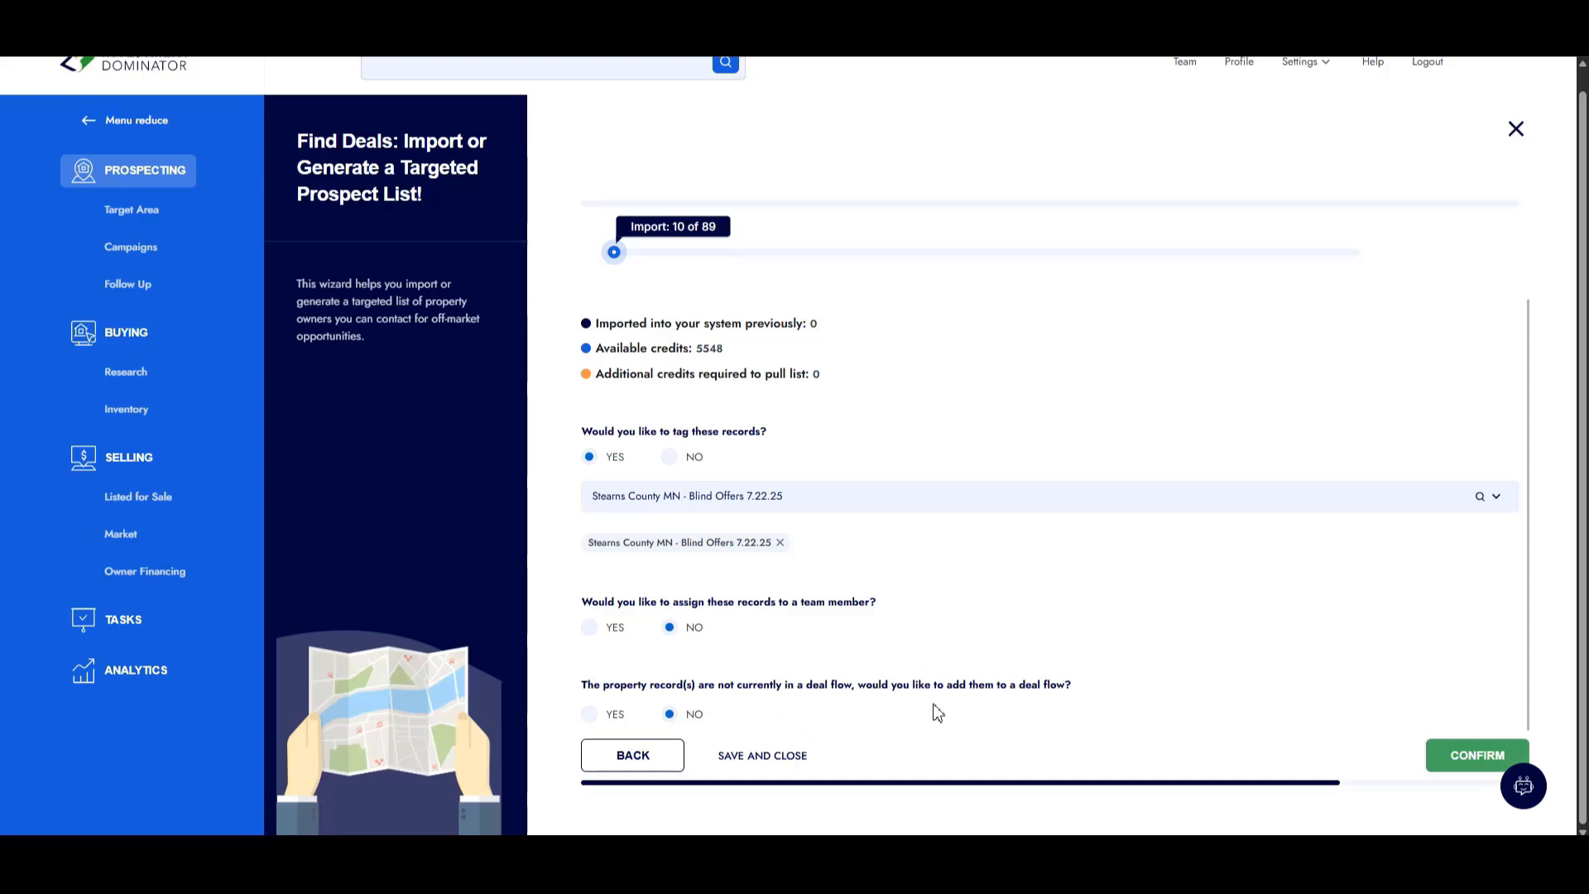
pyautogui.click(604, 717)
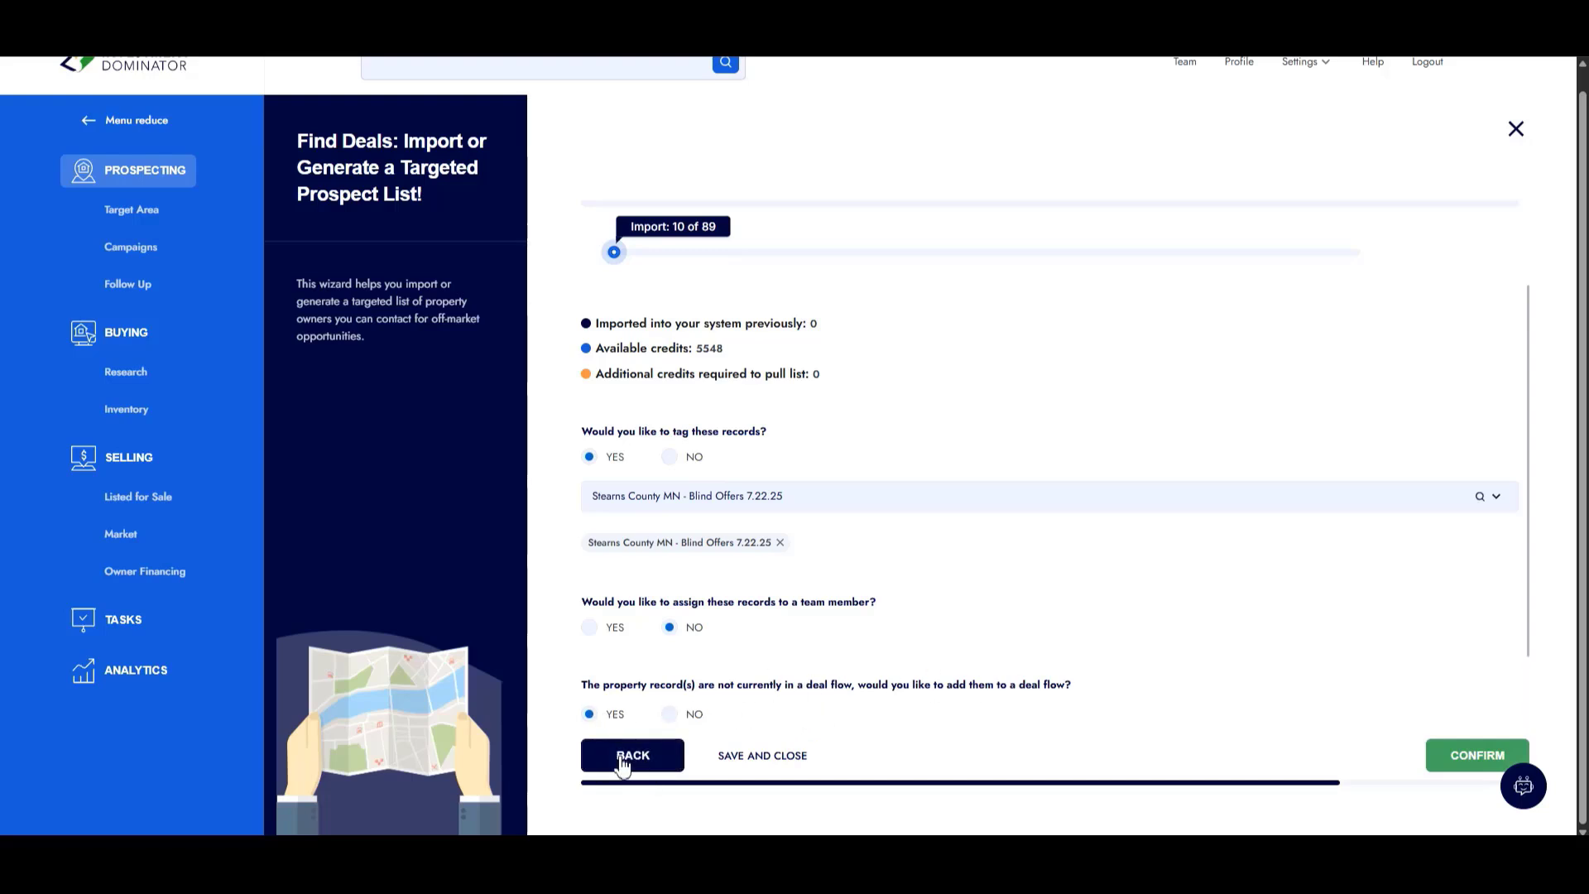
pyautogui.scroll(-1, 1172, 623)
pyautogui.scroll(-2, 1172, 624)
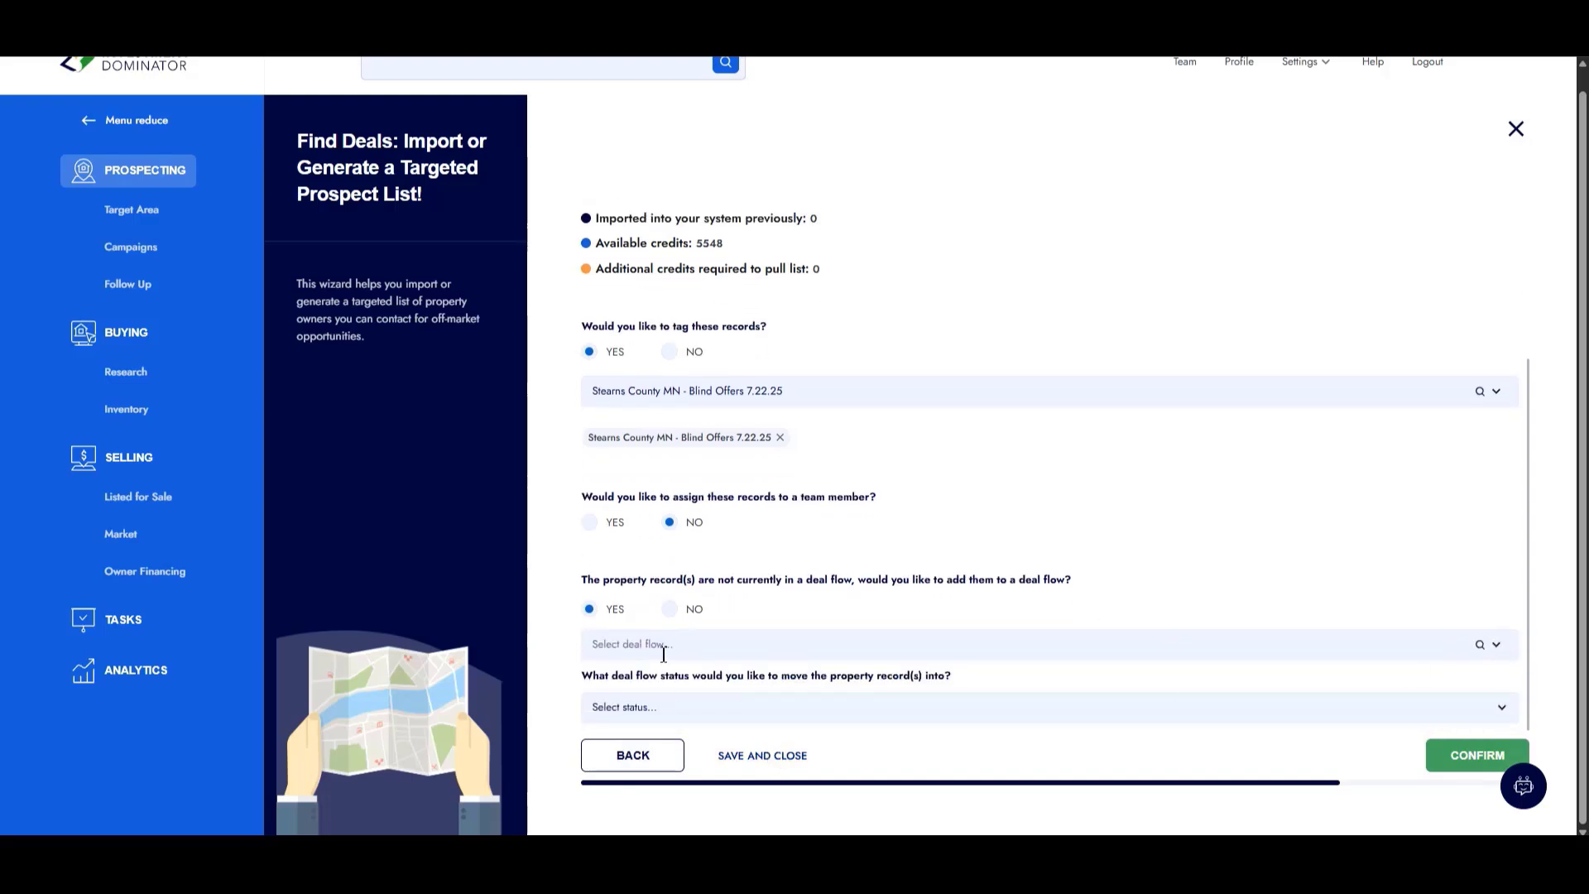
pyautogui.click(1496, 649)
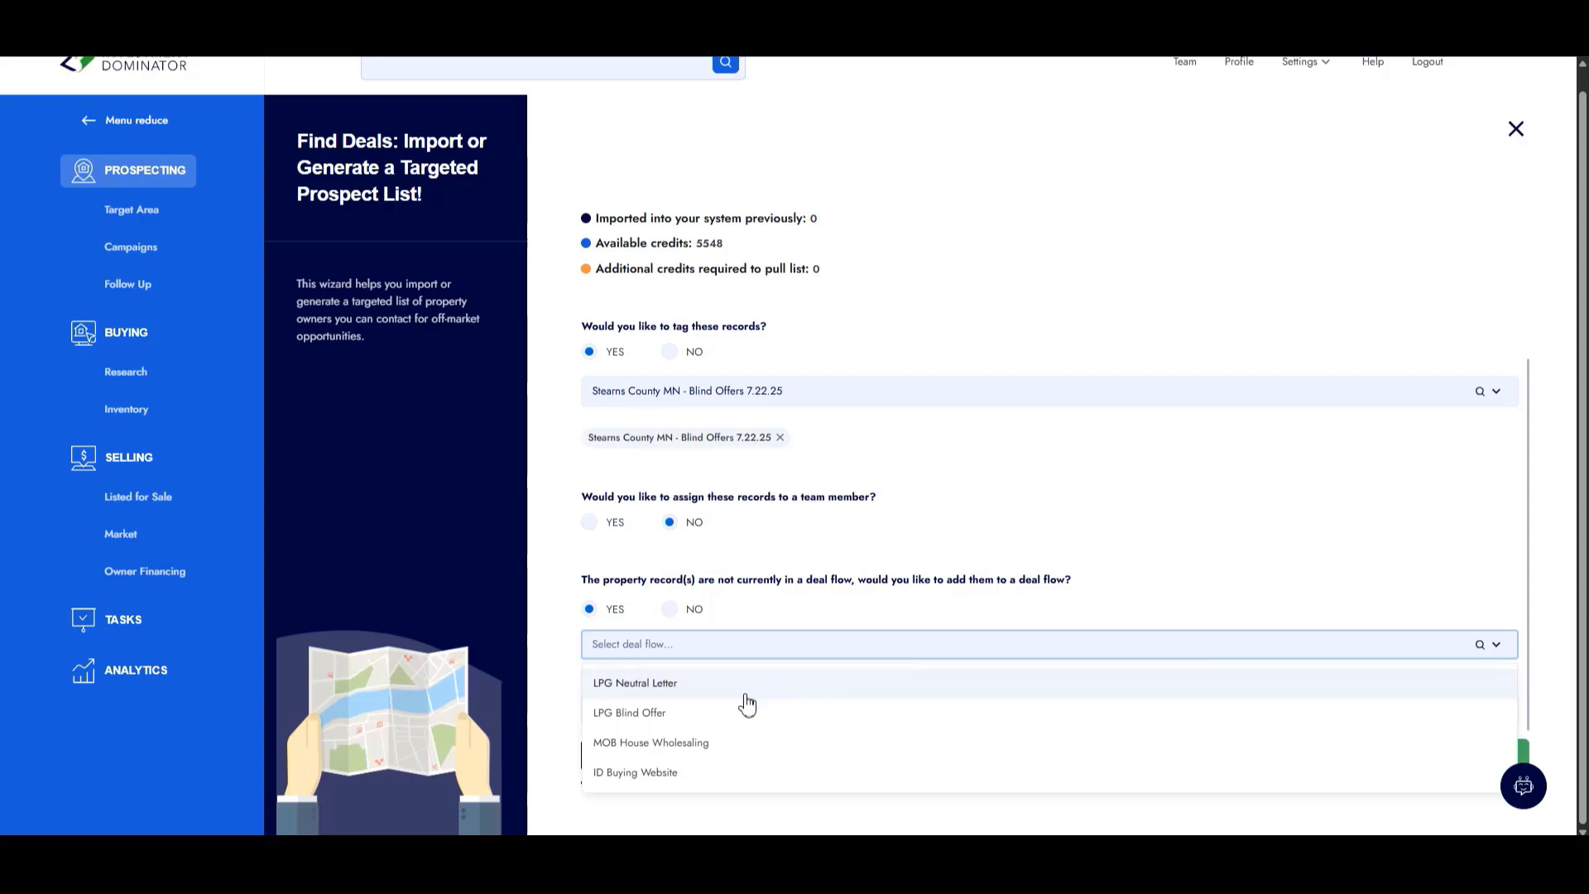
pyautogui.click(729, 717)
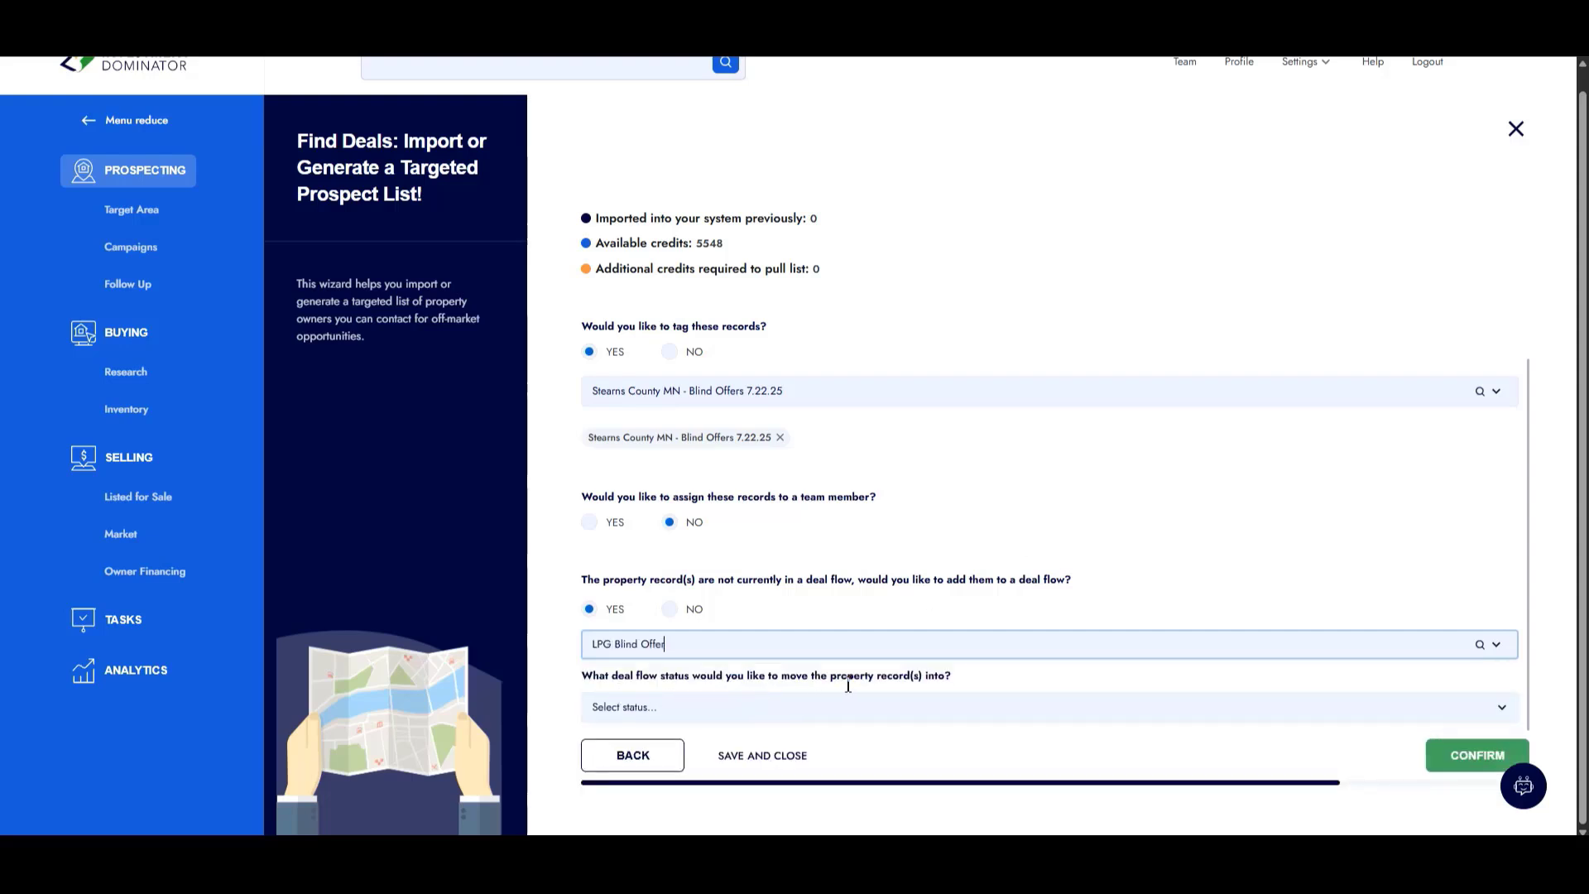
pyautogui.click(1501, 707)
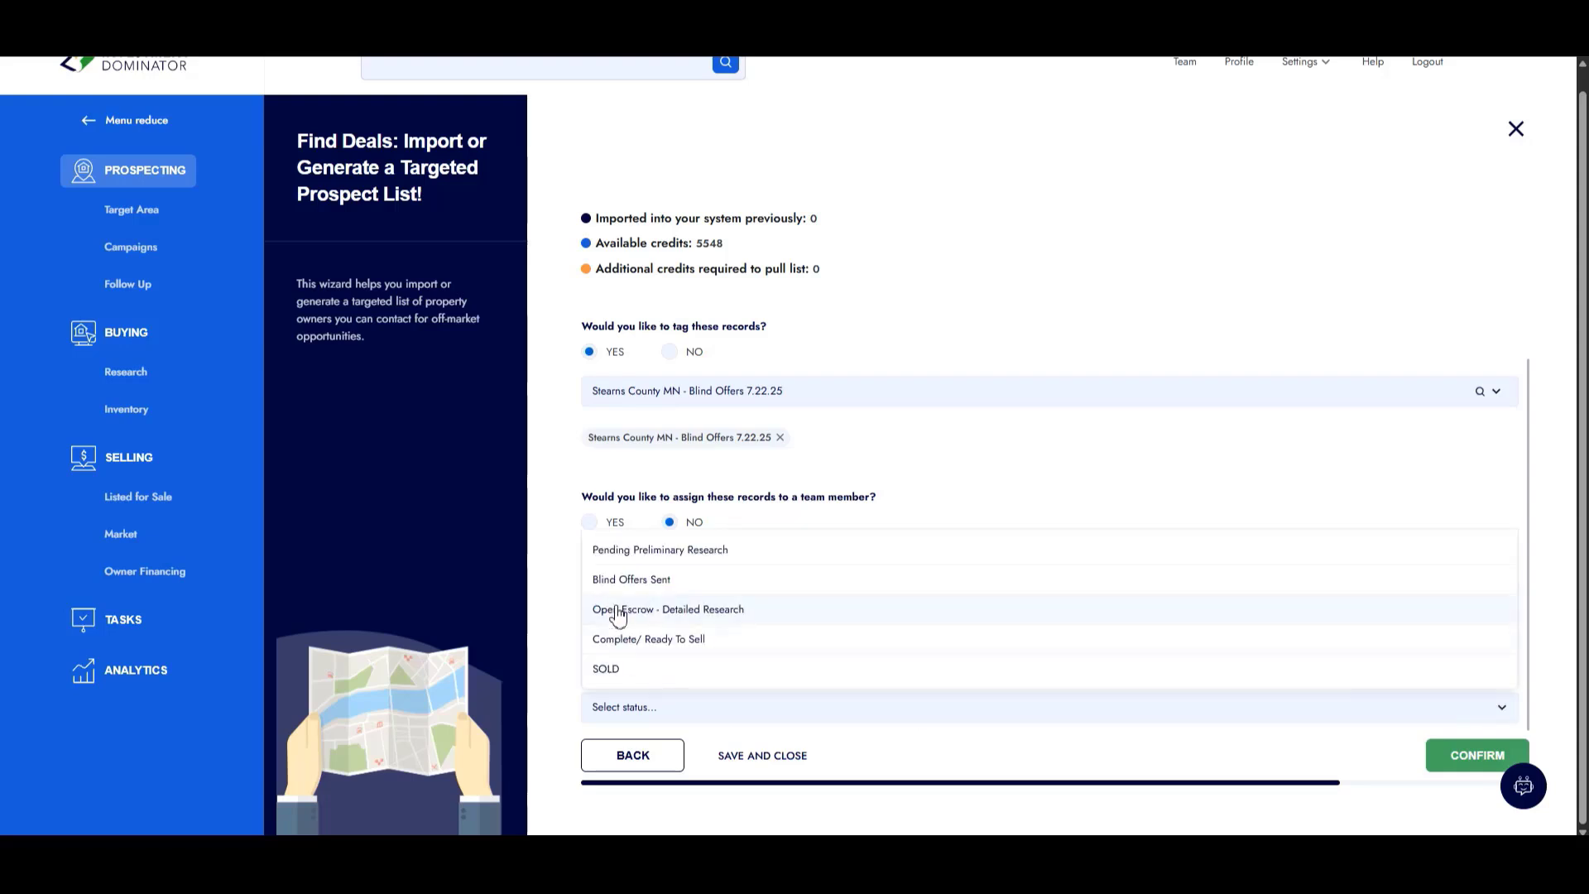
pyautogui.click(647, 552)
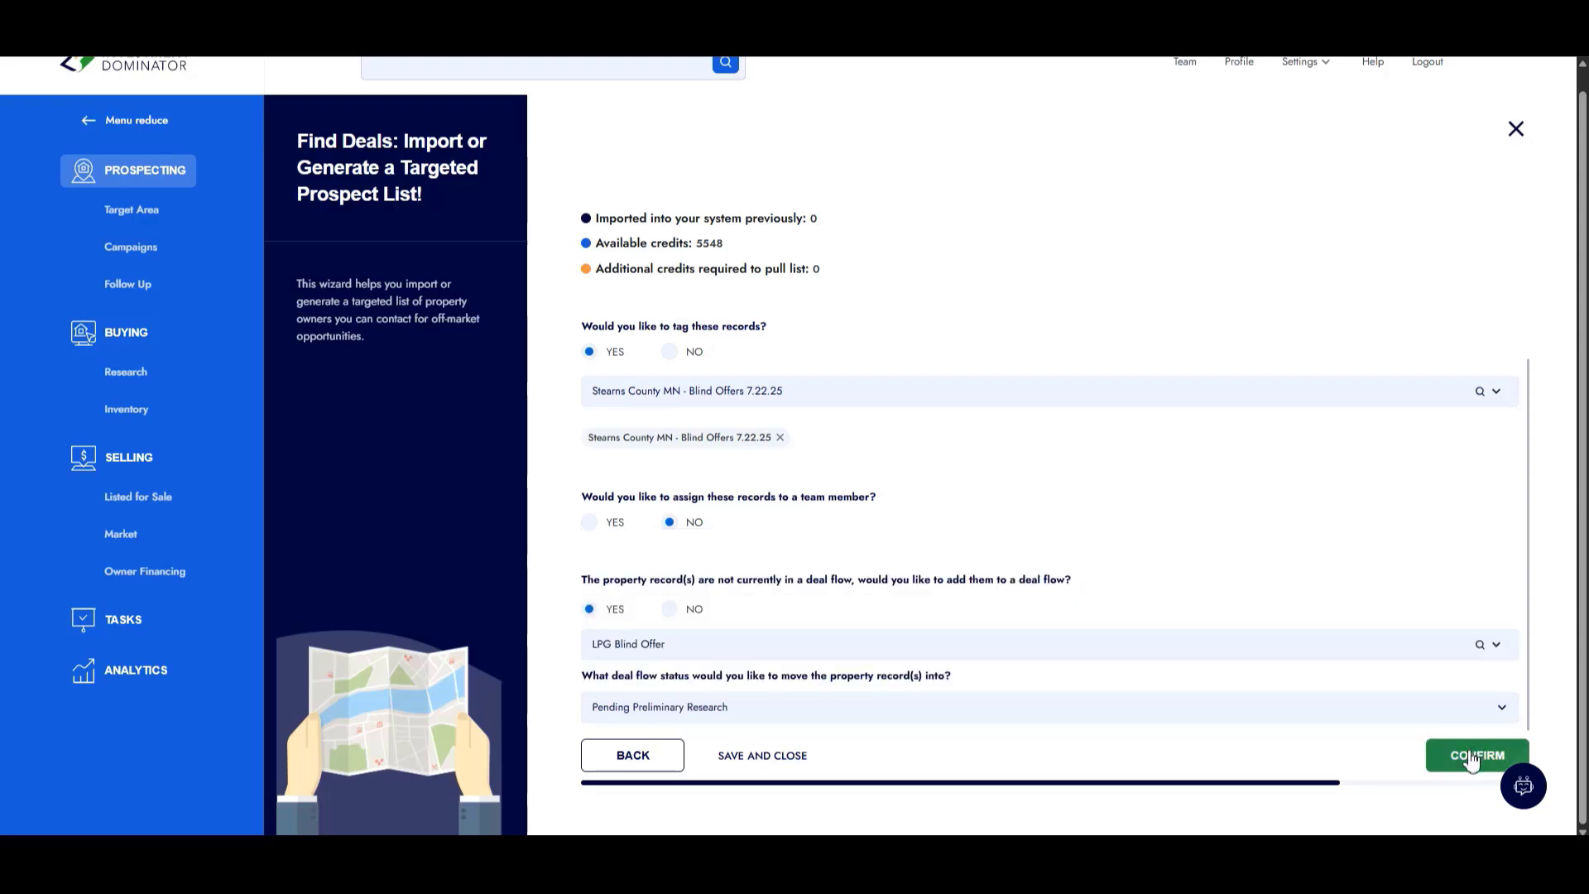
# Step: Confirm the import and view the list of imported records
pyautogui.click(1470, 757)
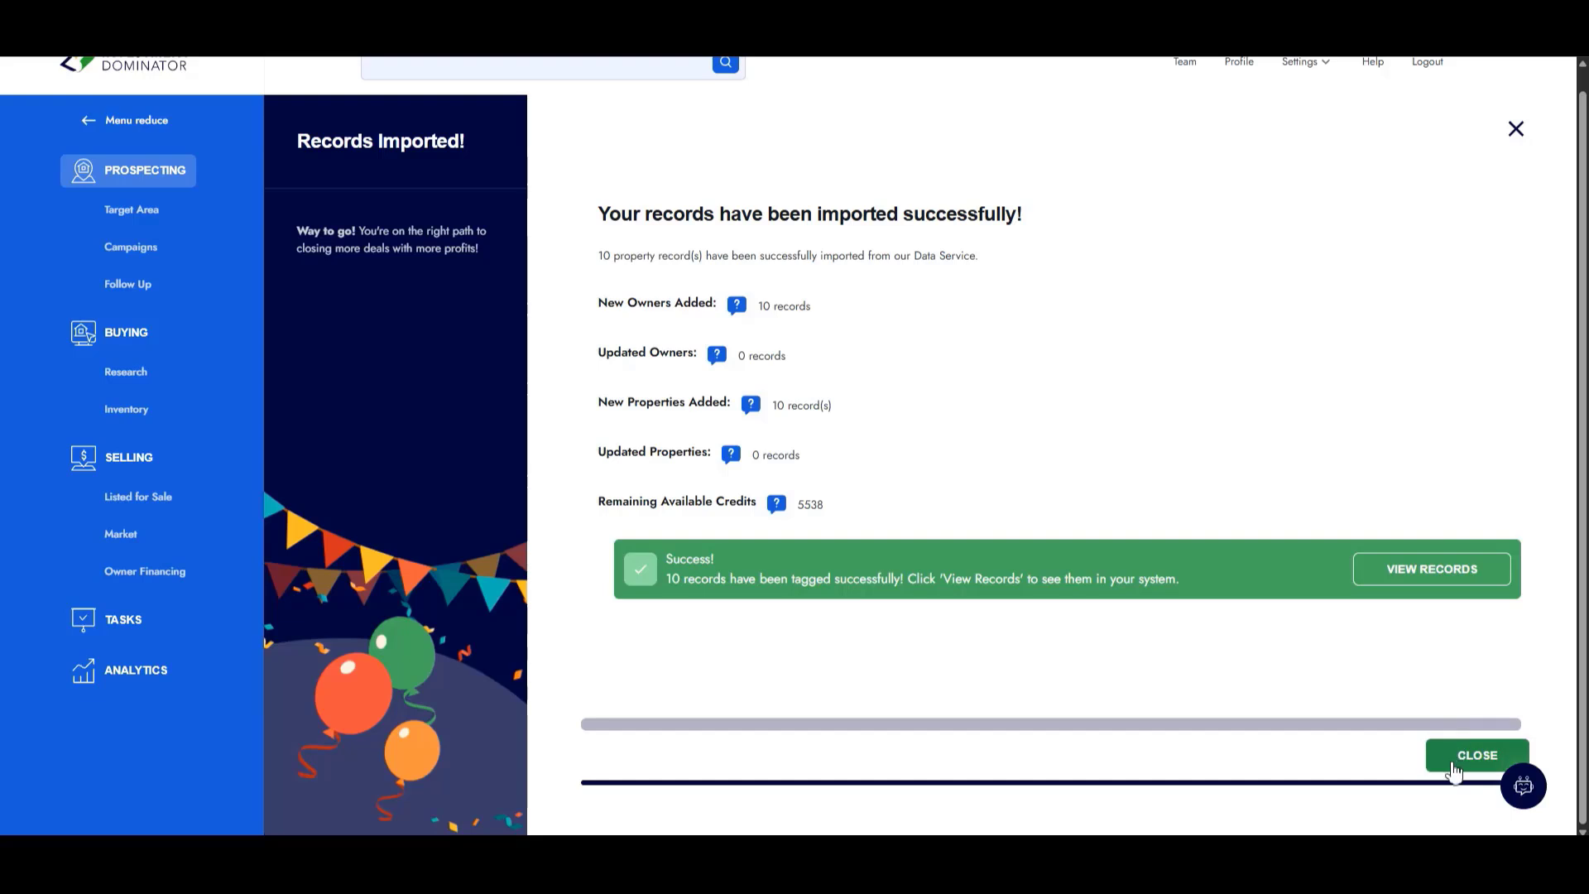
pyautogui.click(1432, 568)
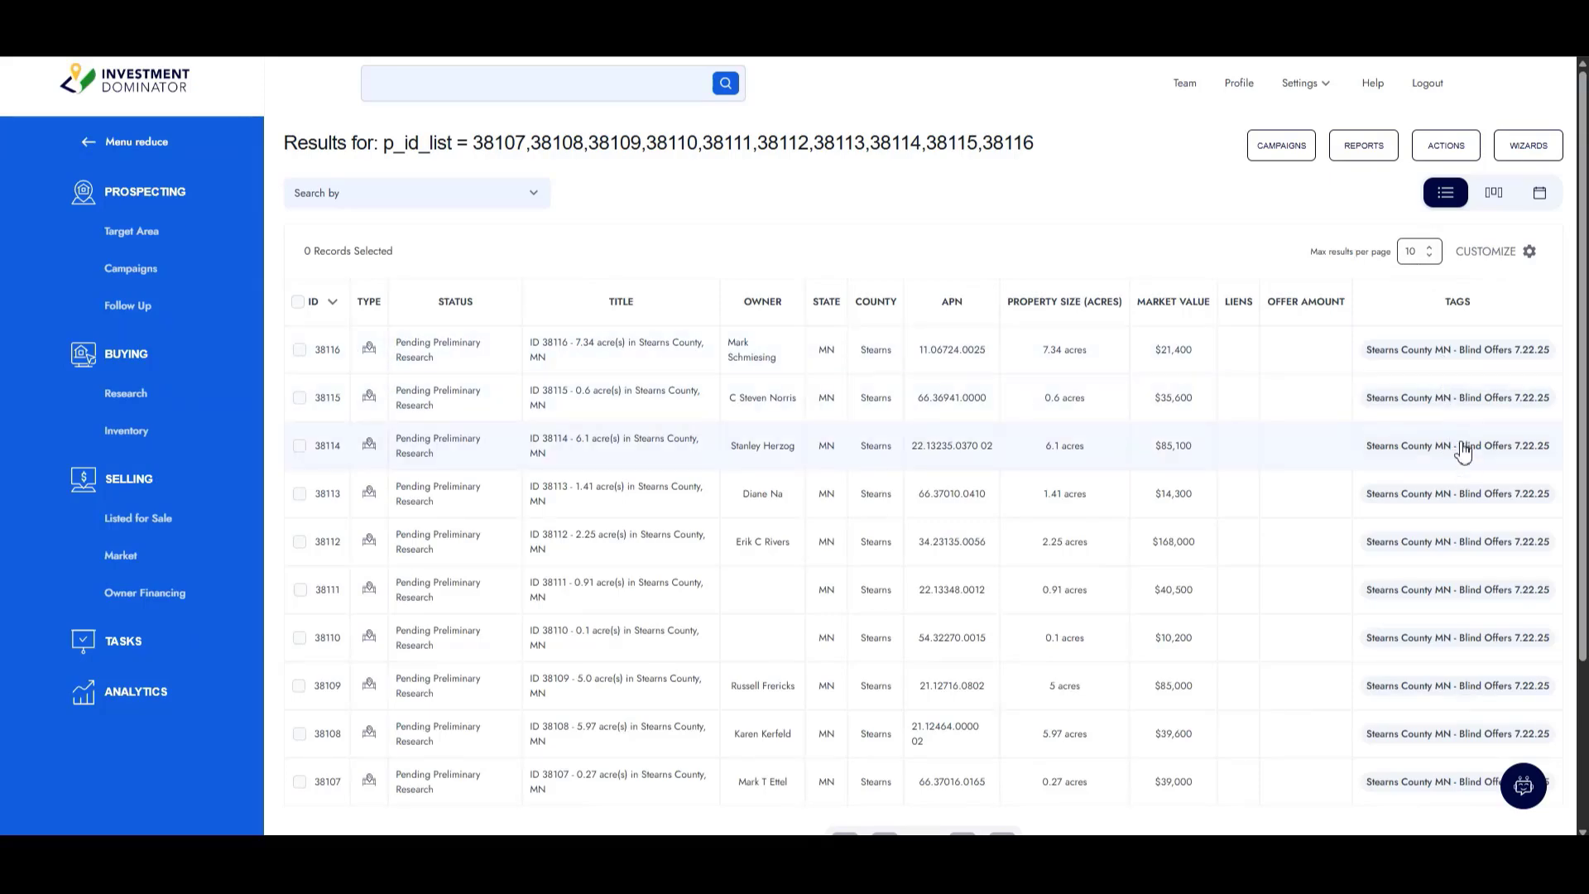
pyautogui.scroll(-1, 1407, 459)
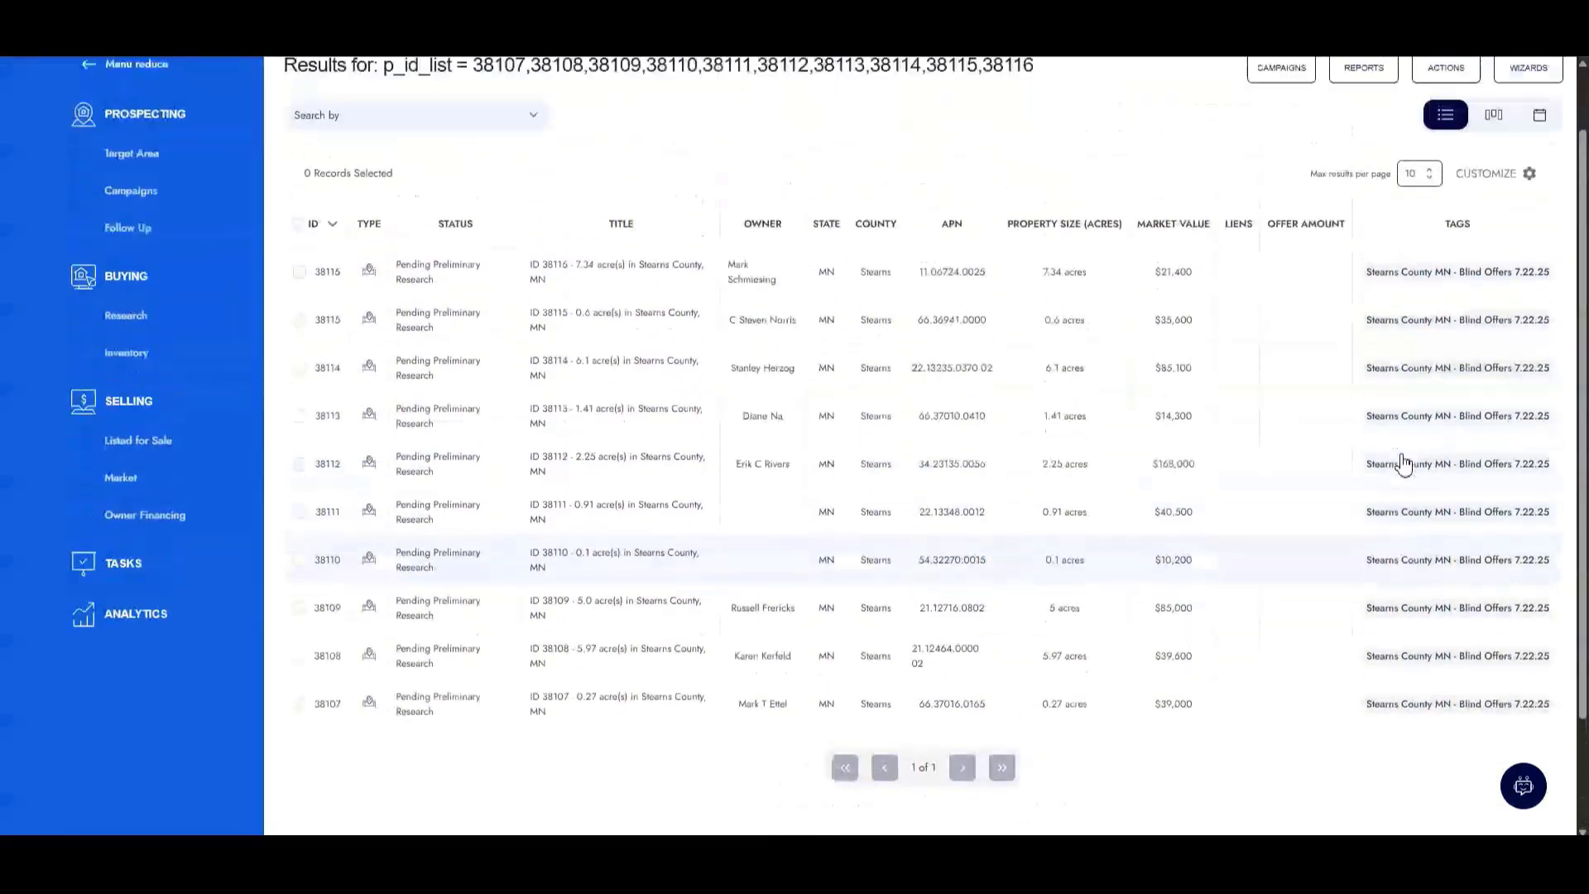
# Step: Select all imported records and start a bulk update of their Offer Amount field
pyautogui.scroll(1, 1402, 455)
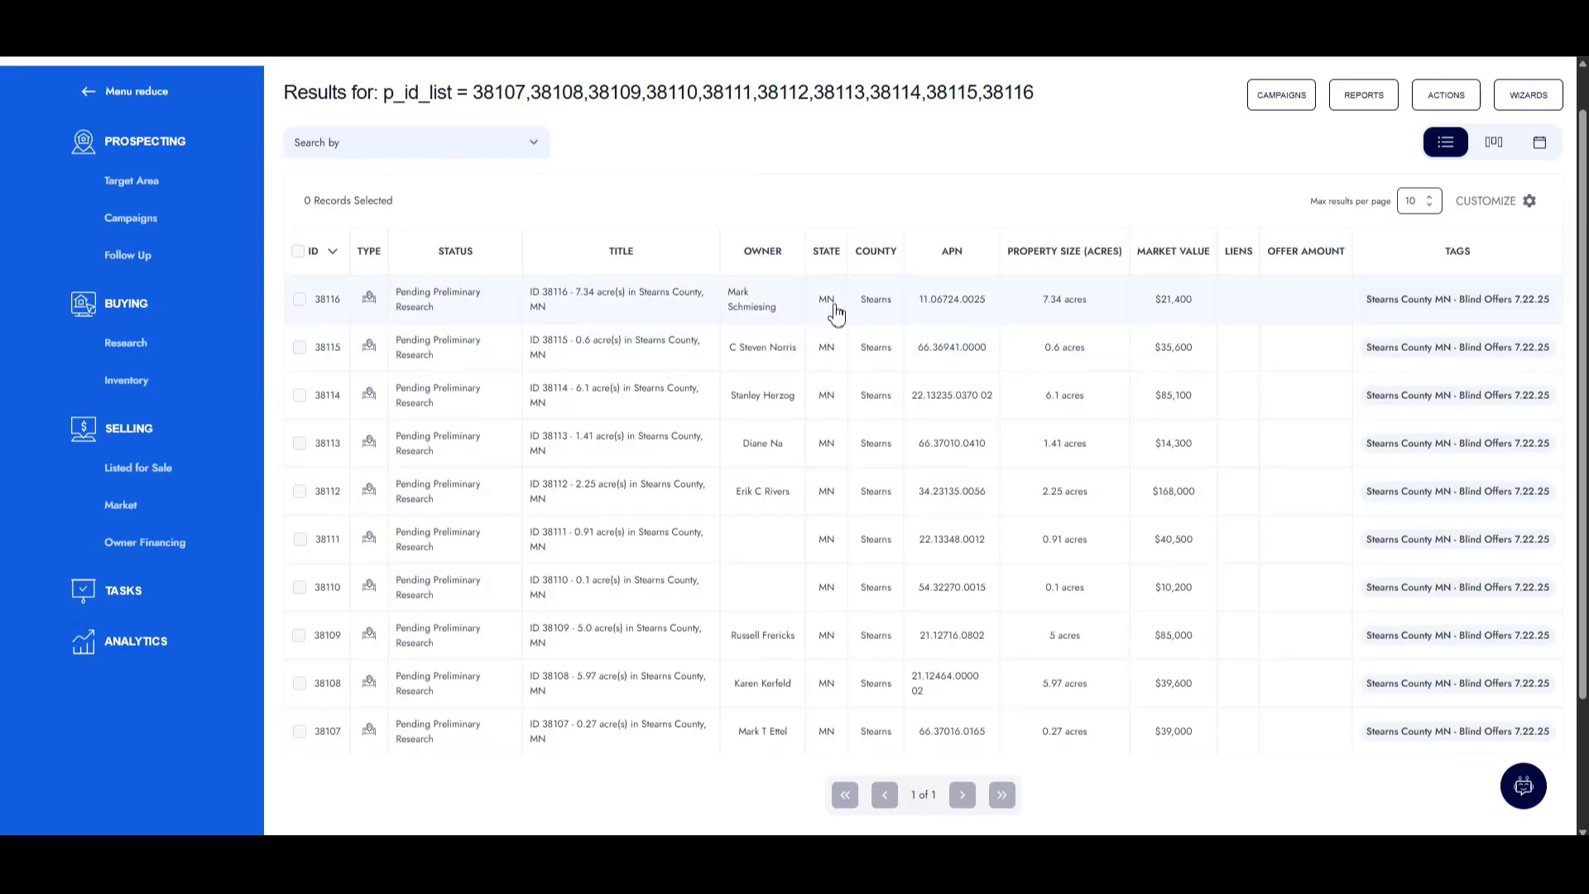
pyautogui.click(298, 250)
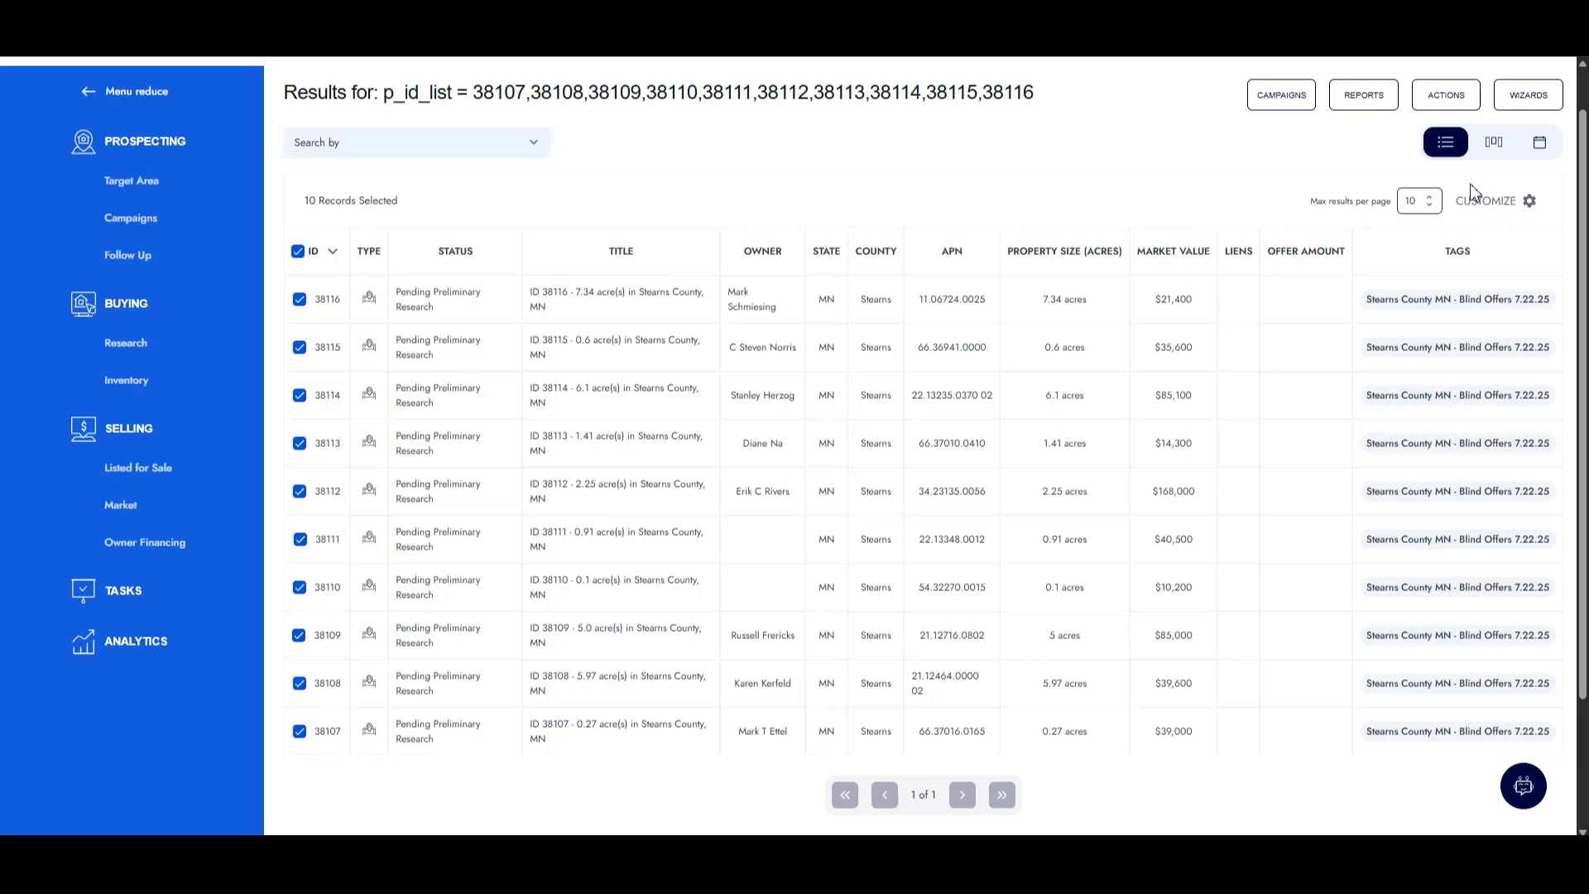
pyautogui.click(1442, 98)
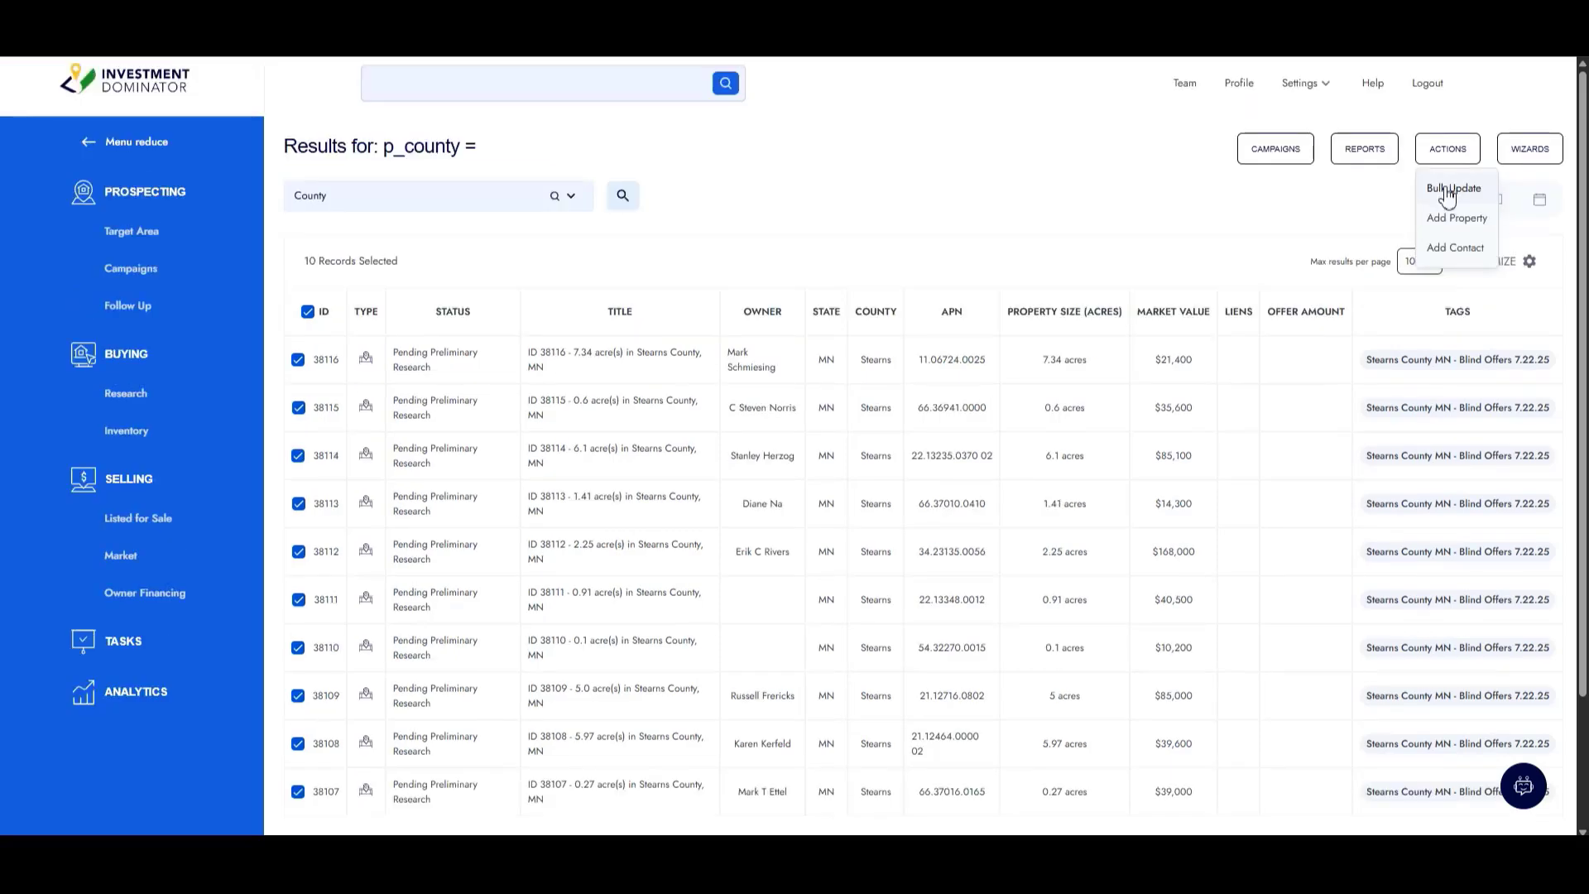
pyautogui.click(1446, 190)
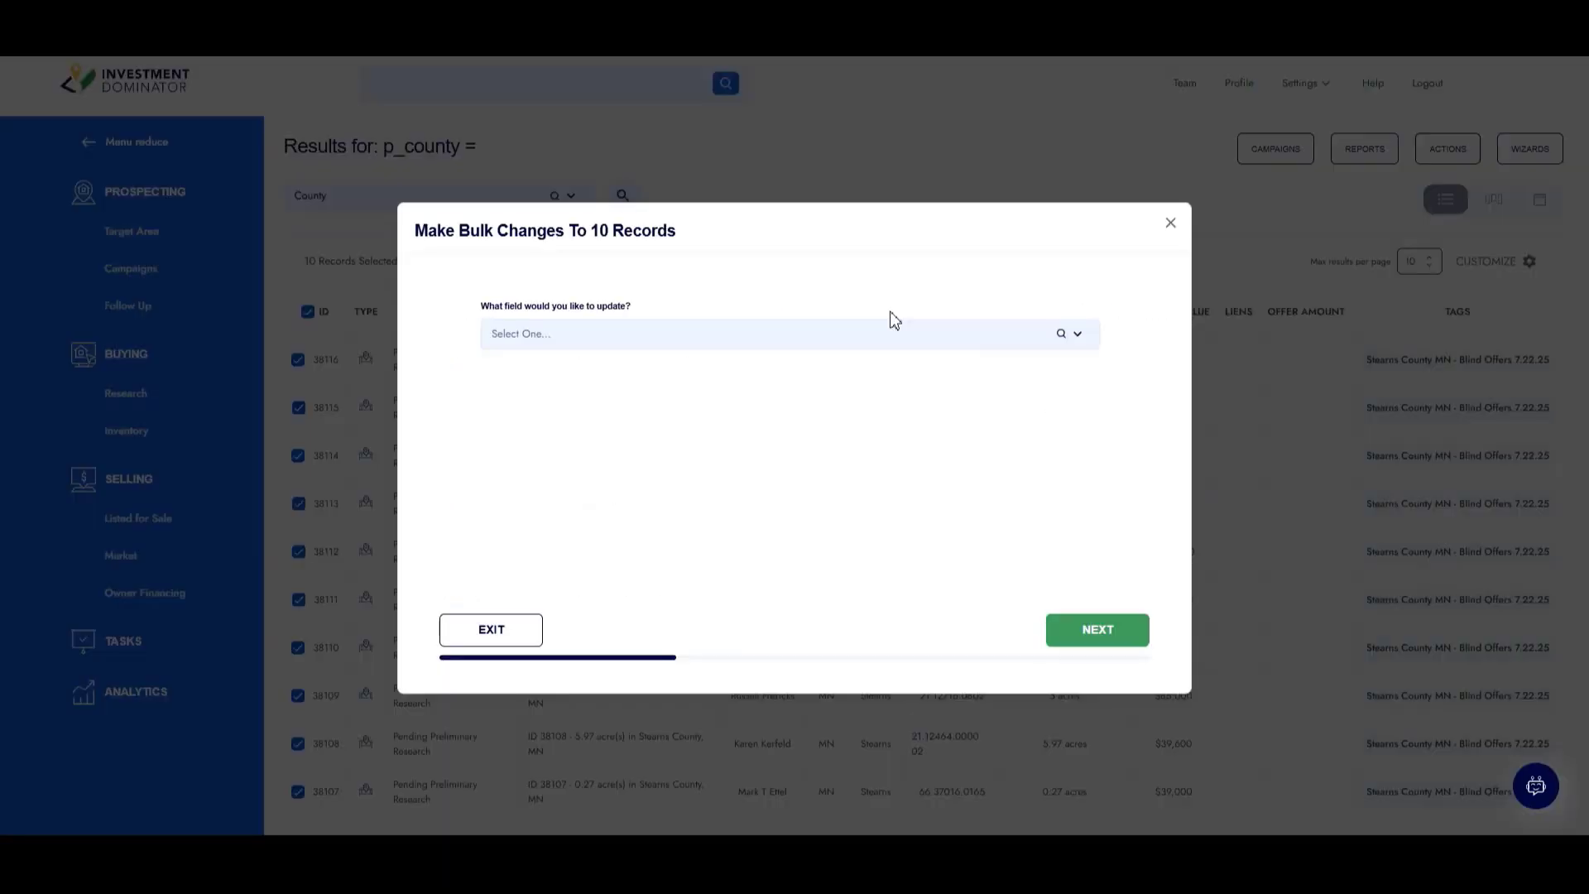
pyautogui.click(622, 330)
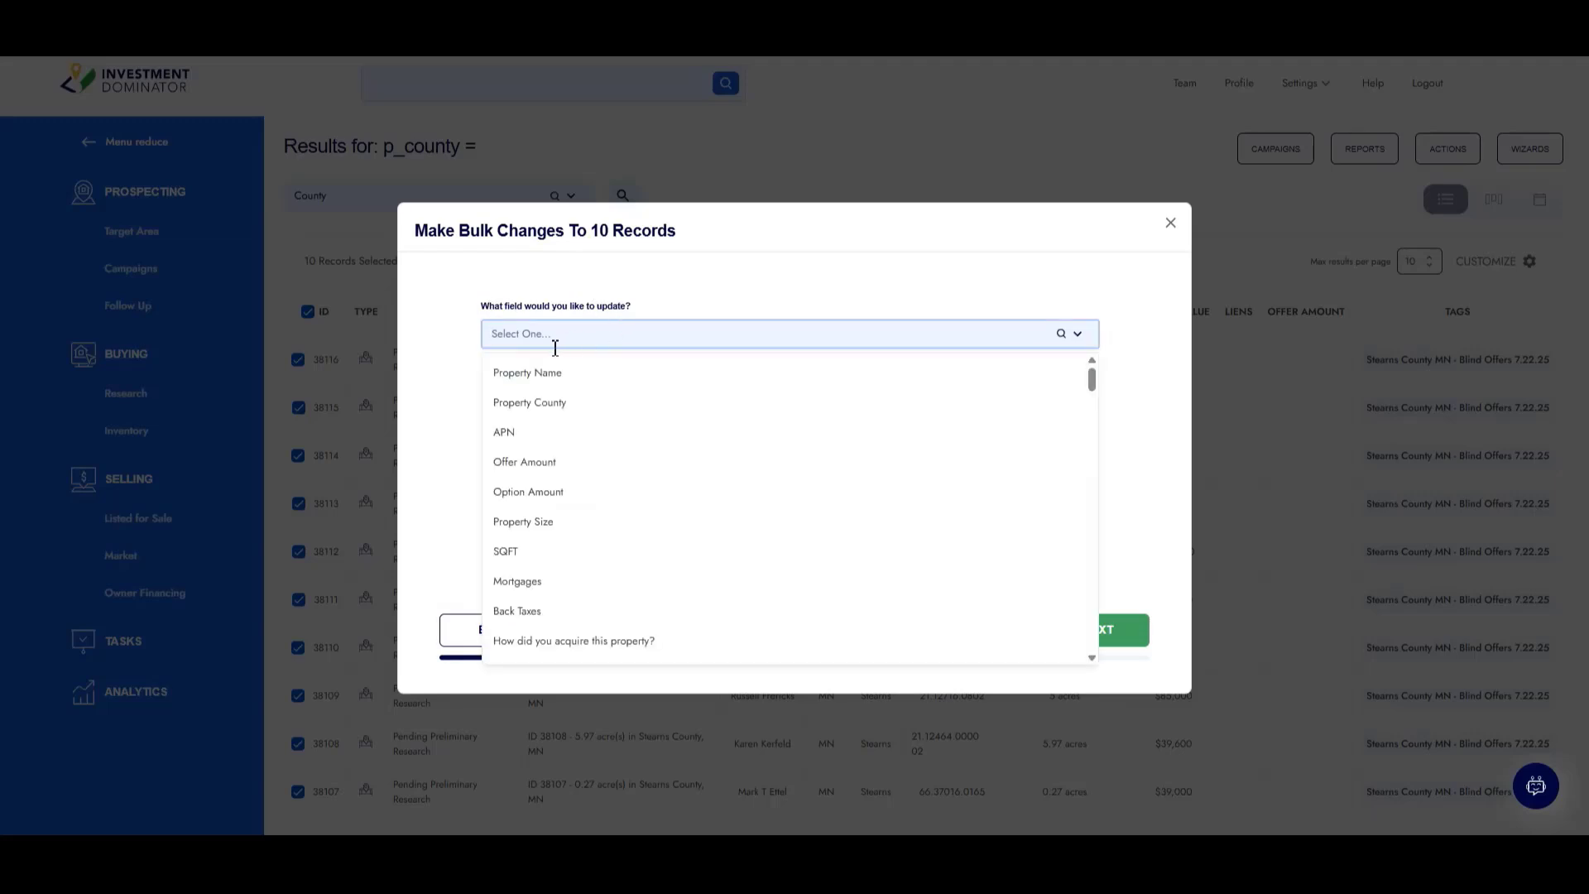
pyautogui.click(571, 460)
pyautogui.click(1096, 631)
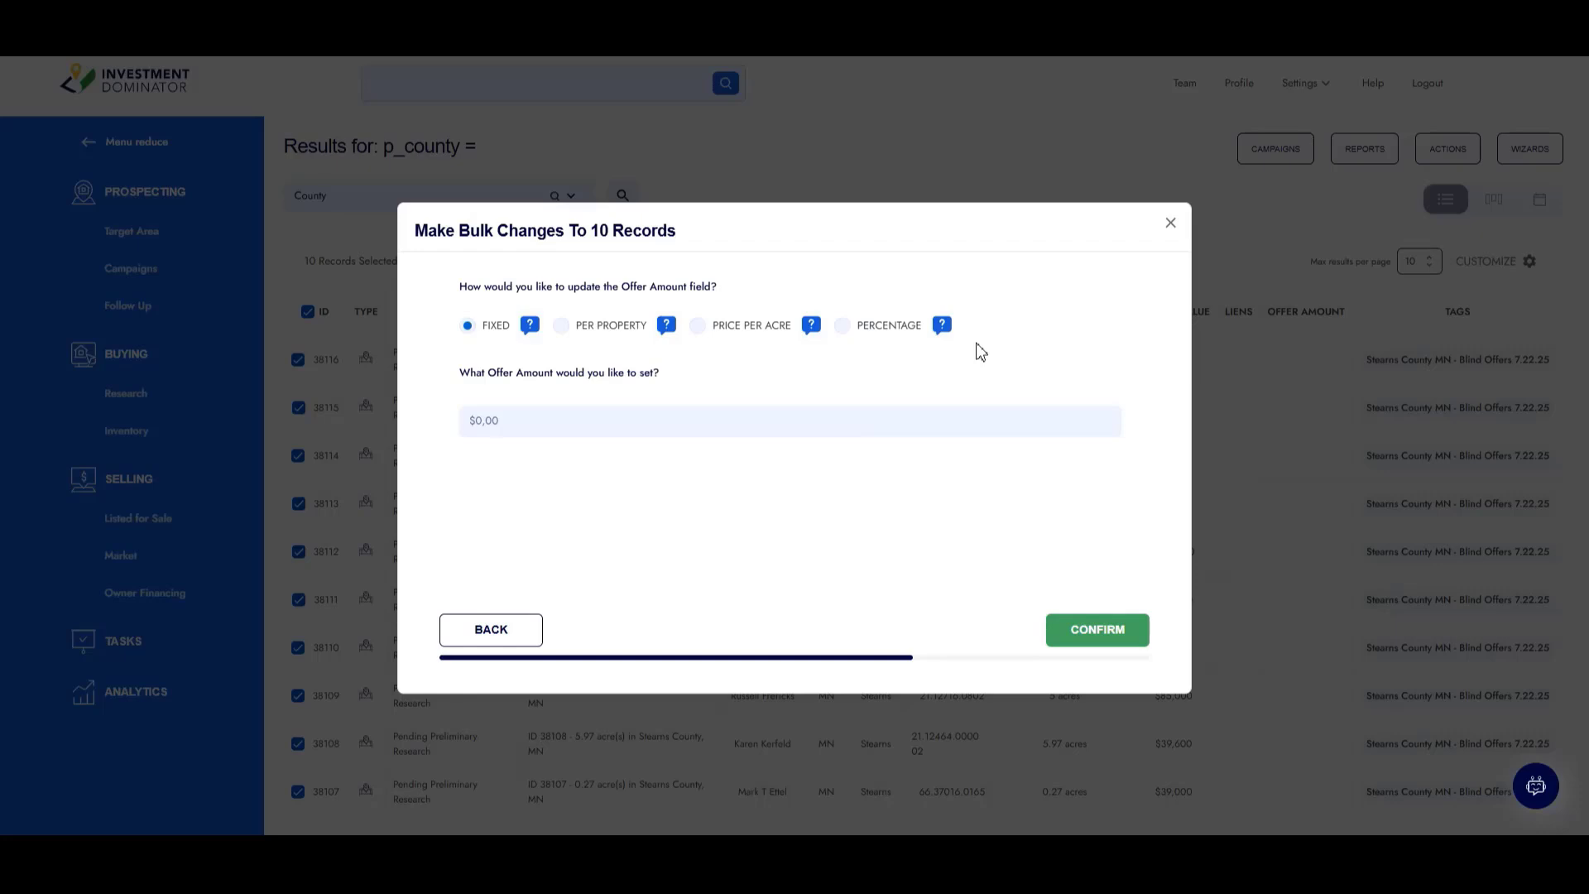
# Step: Set the Offer Amount by price per acre to 2000, confirm the bulk change and close the dialog
pyautogui.click(699, 326)
pyautogui.click(544, 422)
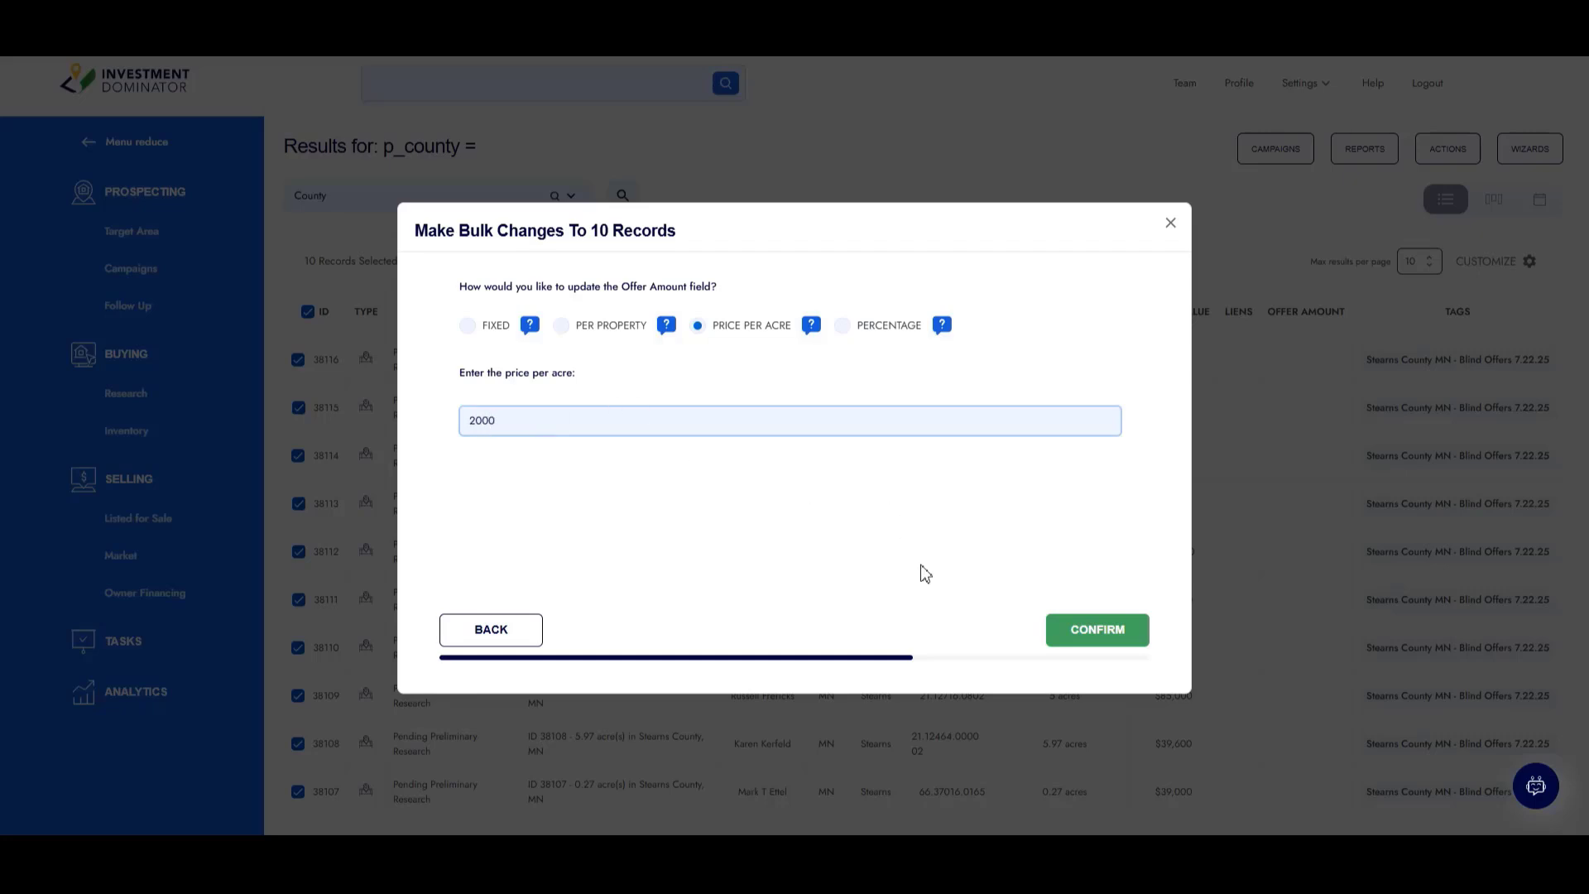
pyautogui.click(1092, 629)
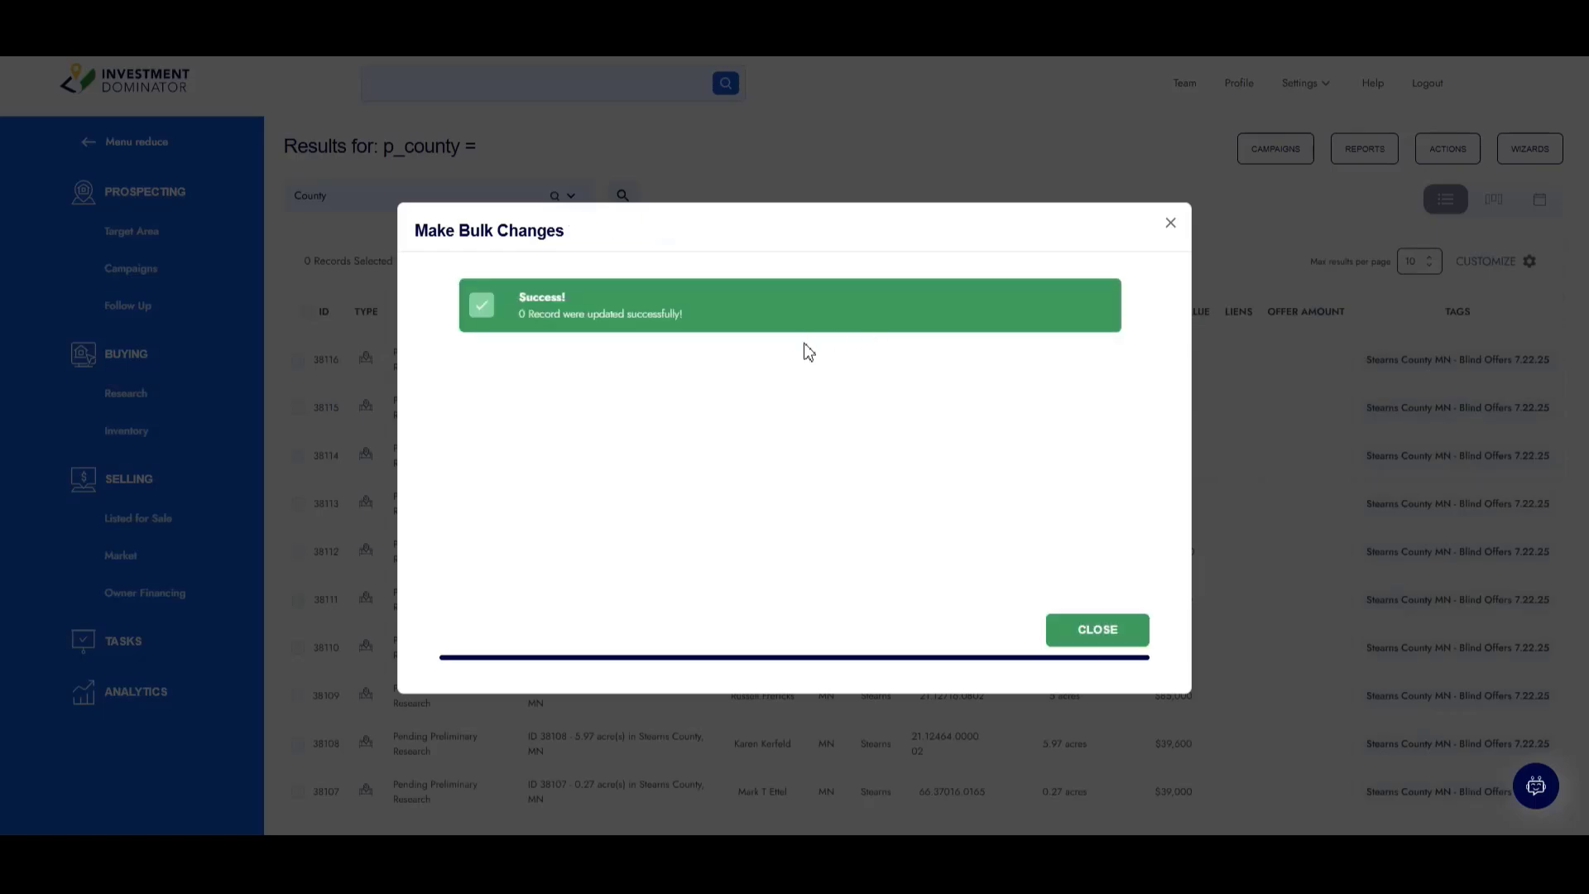
pyautogui.click(1112, 630)
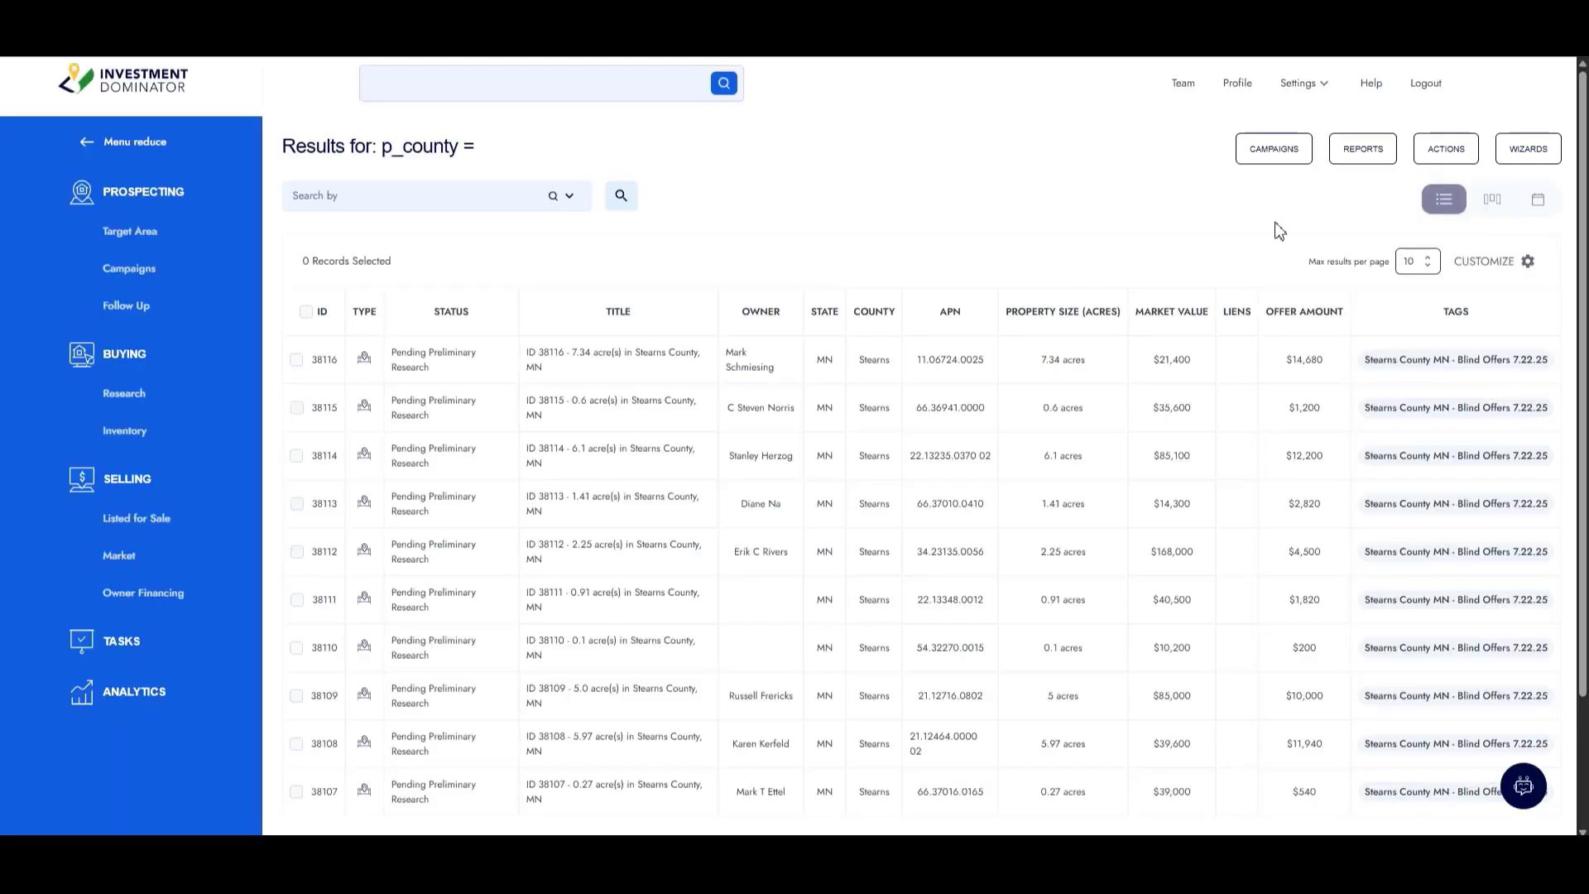
# Step: Review the calculated offer amounts in the record list and select all the listed records
pyautogui.scroll(-1, 1311, 348)
pyautogui.scroll(-2, 1308, 354)
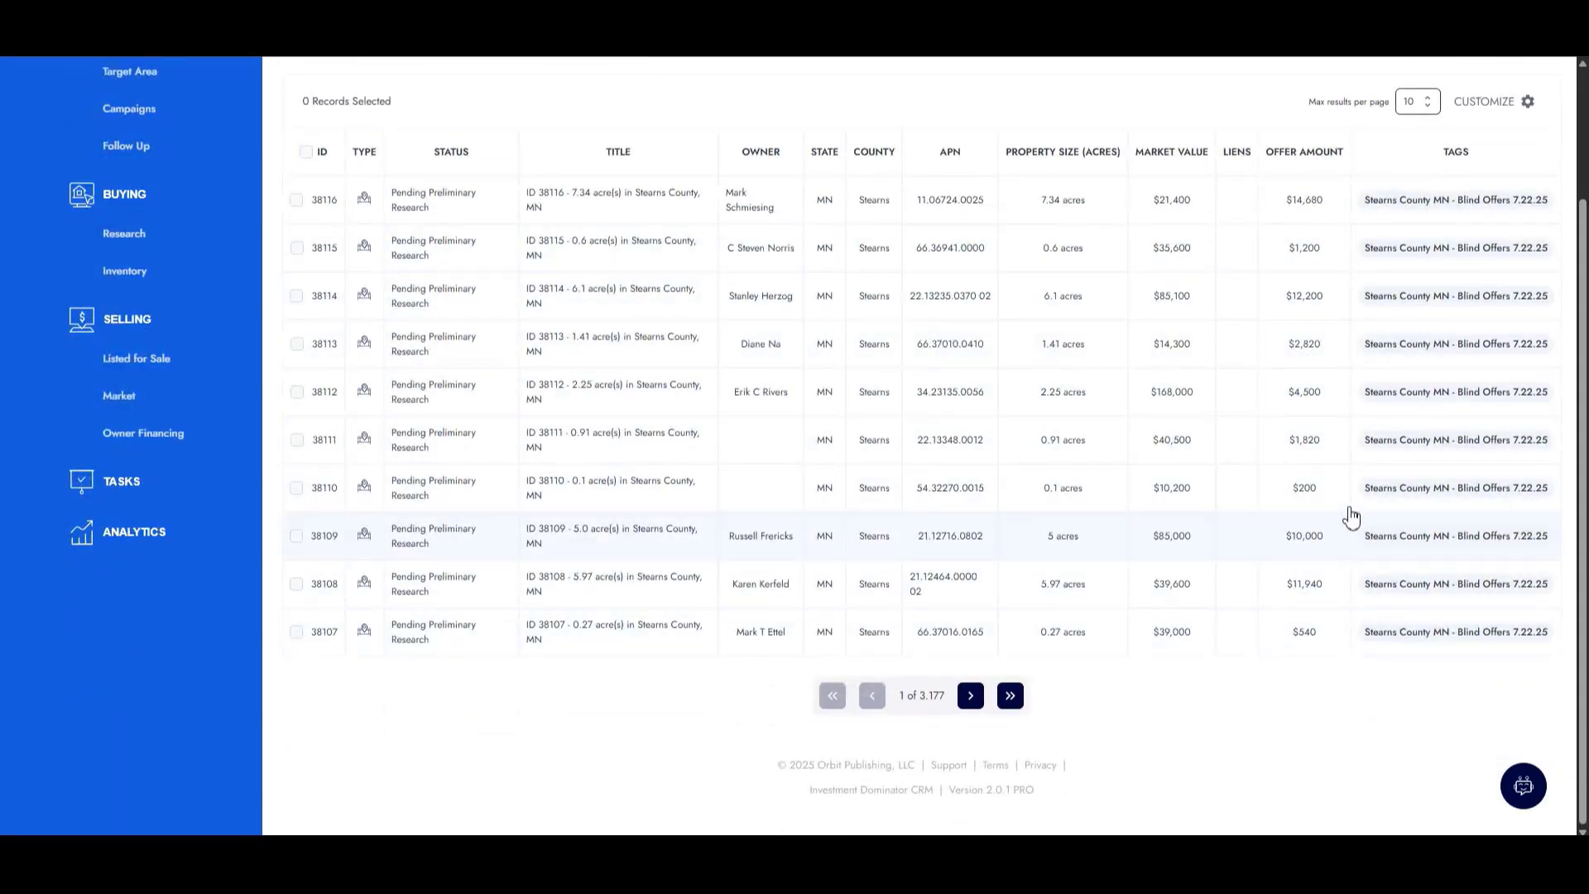
pyautogui.scroll(3, 1357, 529)
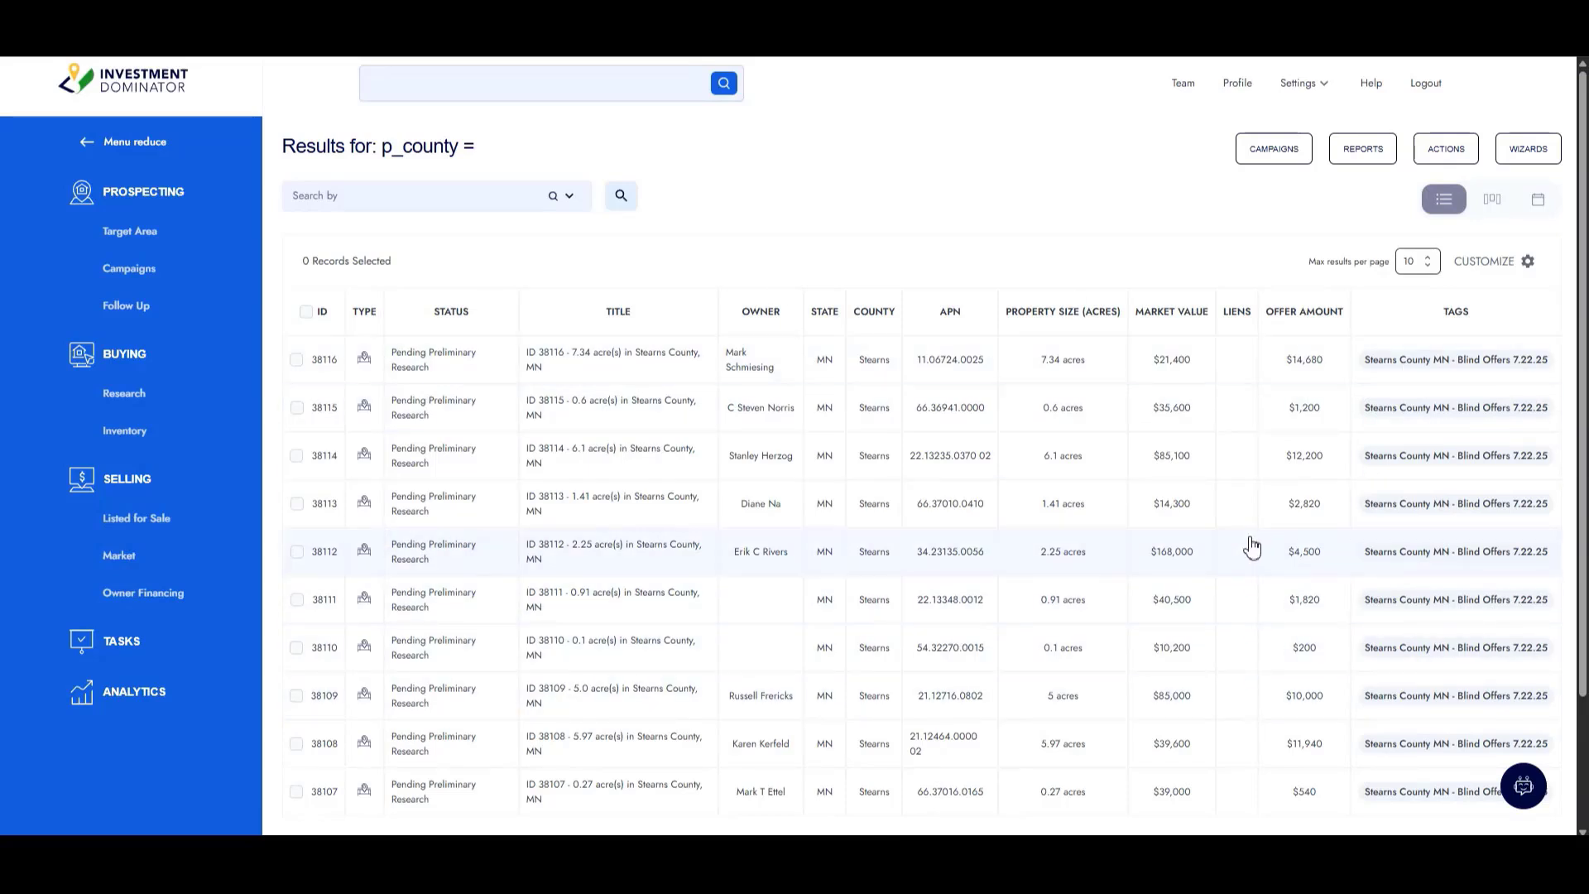
pyautogui.click(319, 312)
pyautogui.scroll(-3, 571, 429)
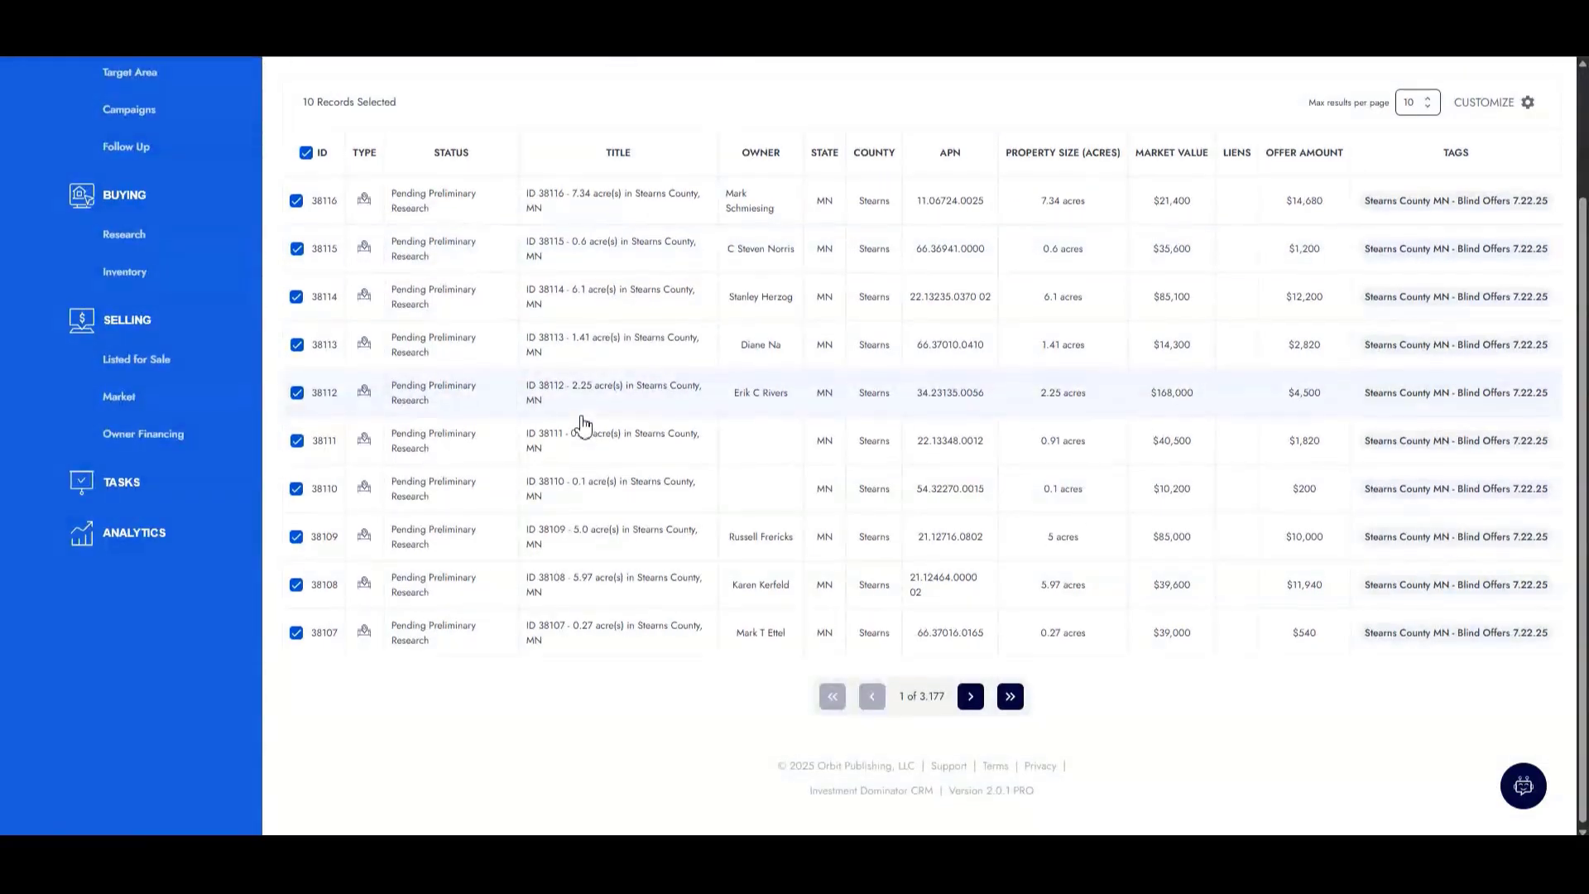
pyautogui.scroll(3, 581, 425)
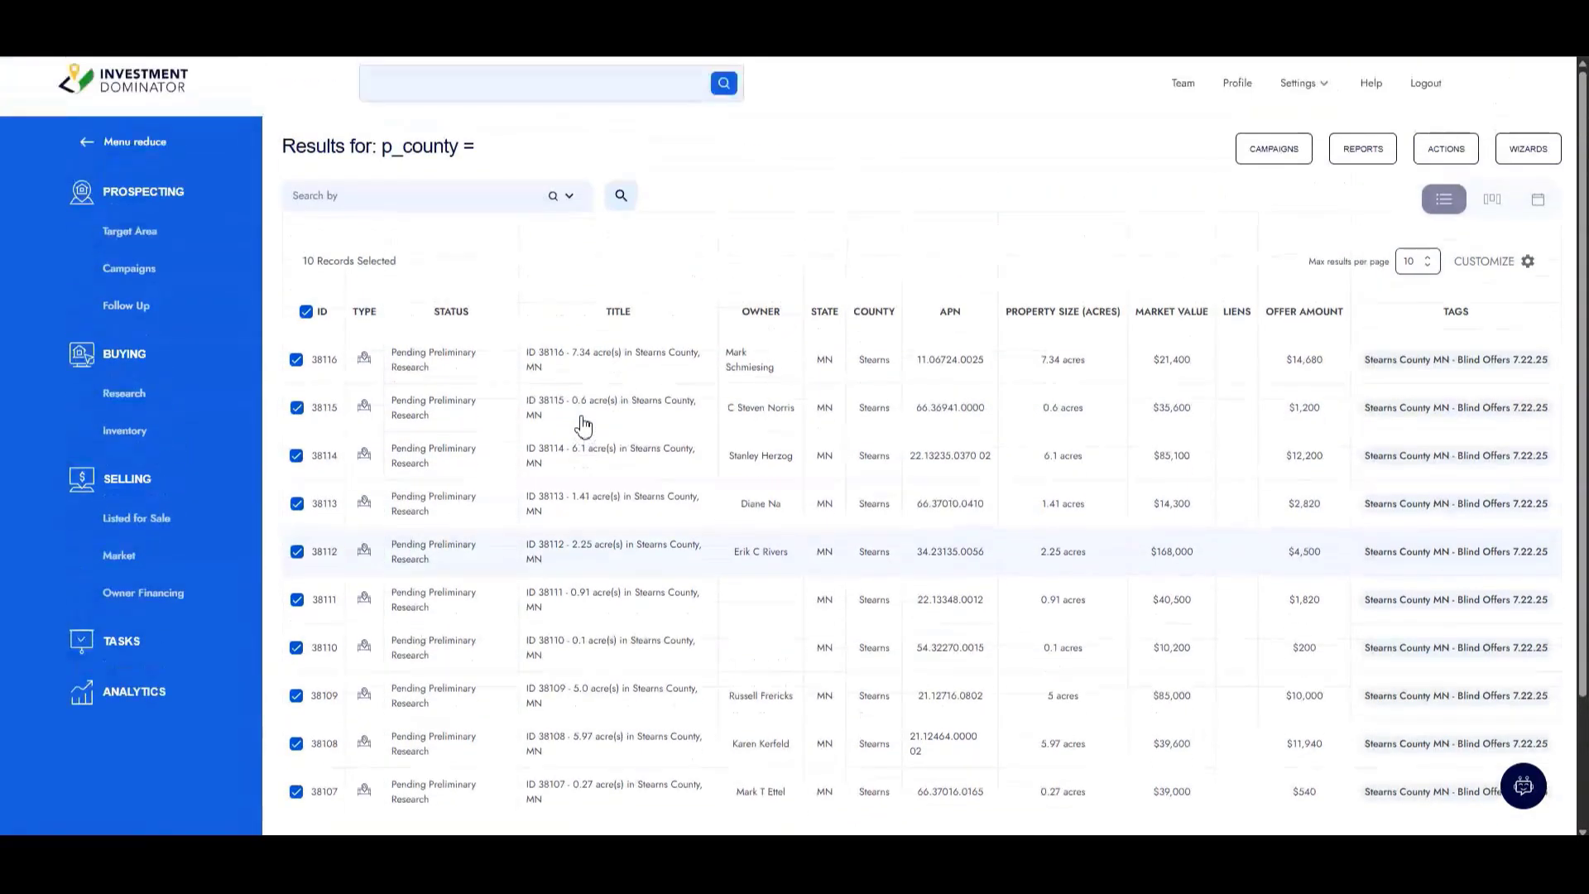
# Step: Choose the Blind Offer prospecting campaign and start a new saved search filter titled "Stearns County"
pyautogui.click(1268, 164)
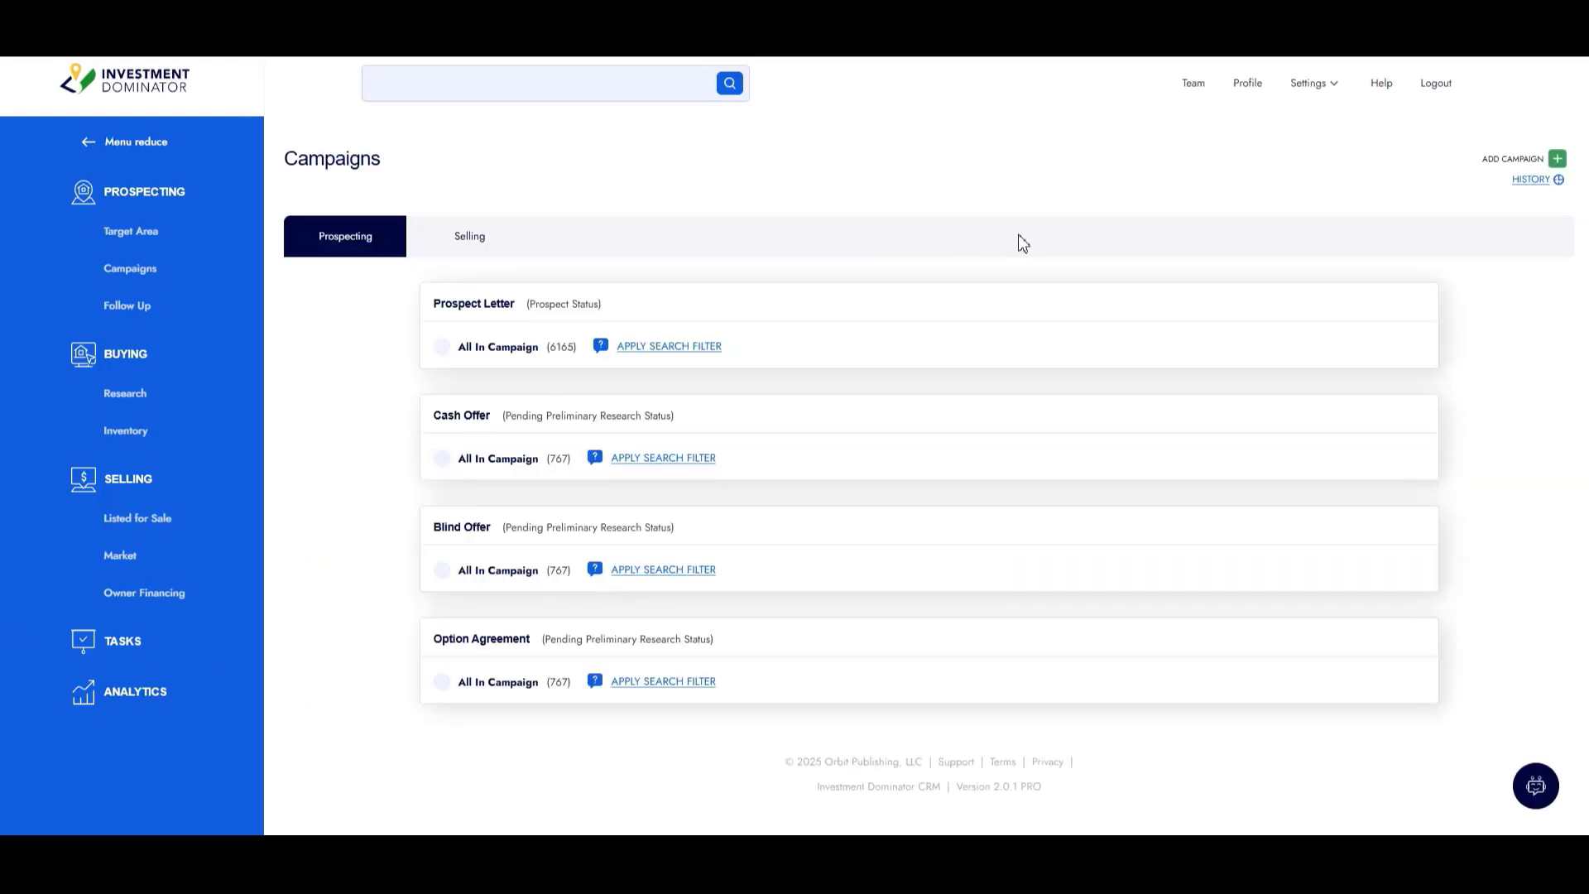
pyautogui.click(442, 570)
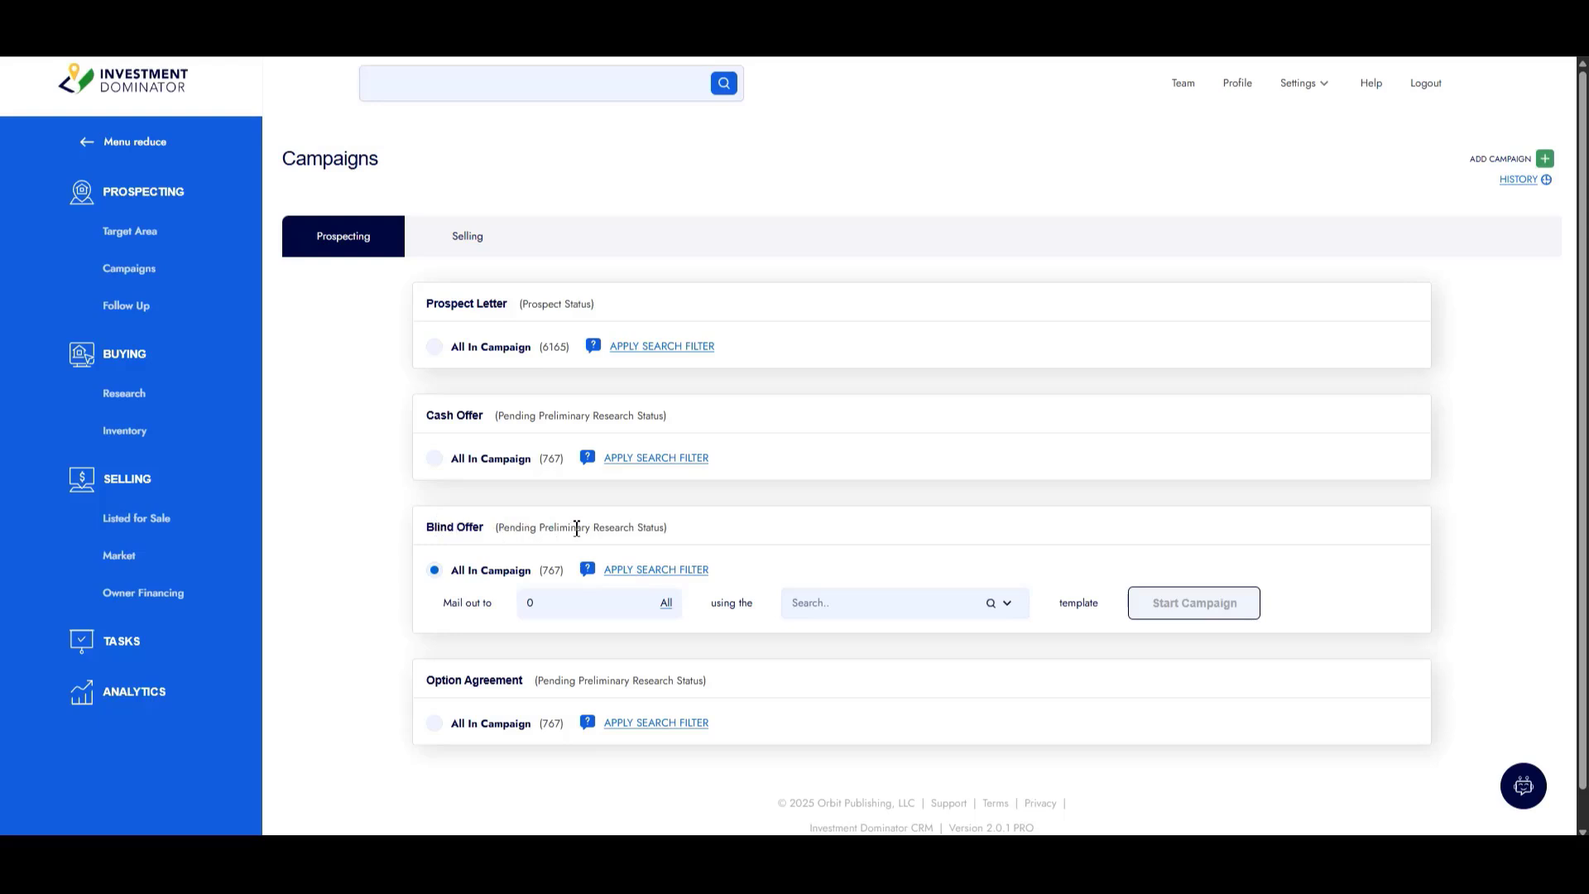
pyautogui.click(657, 570)
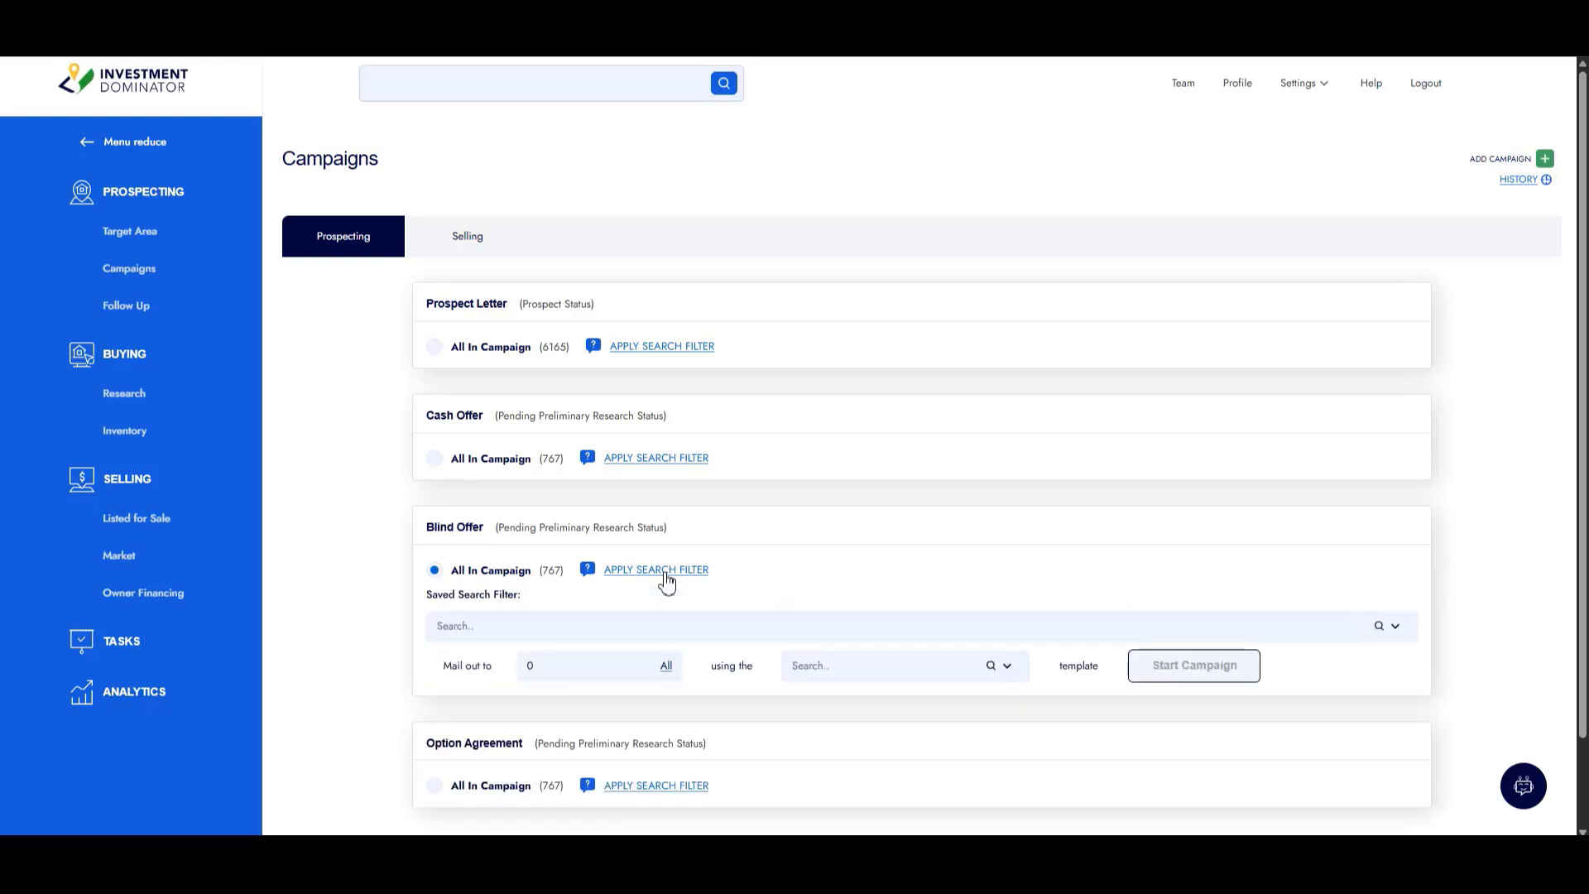
pyautogui.click(910, 619)
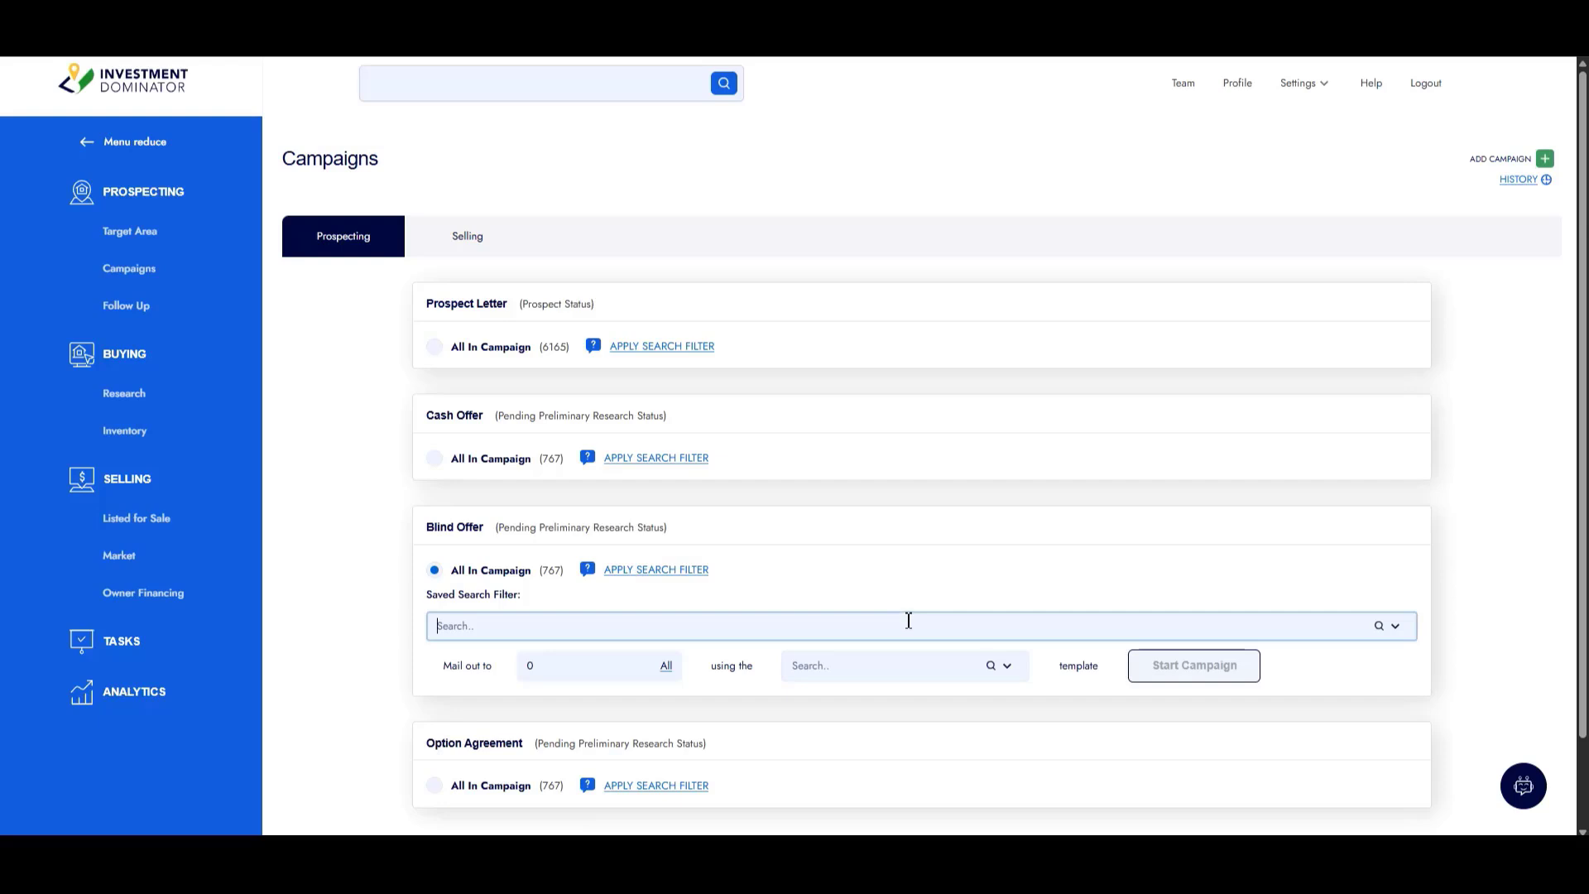
pyautogui.write('S')
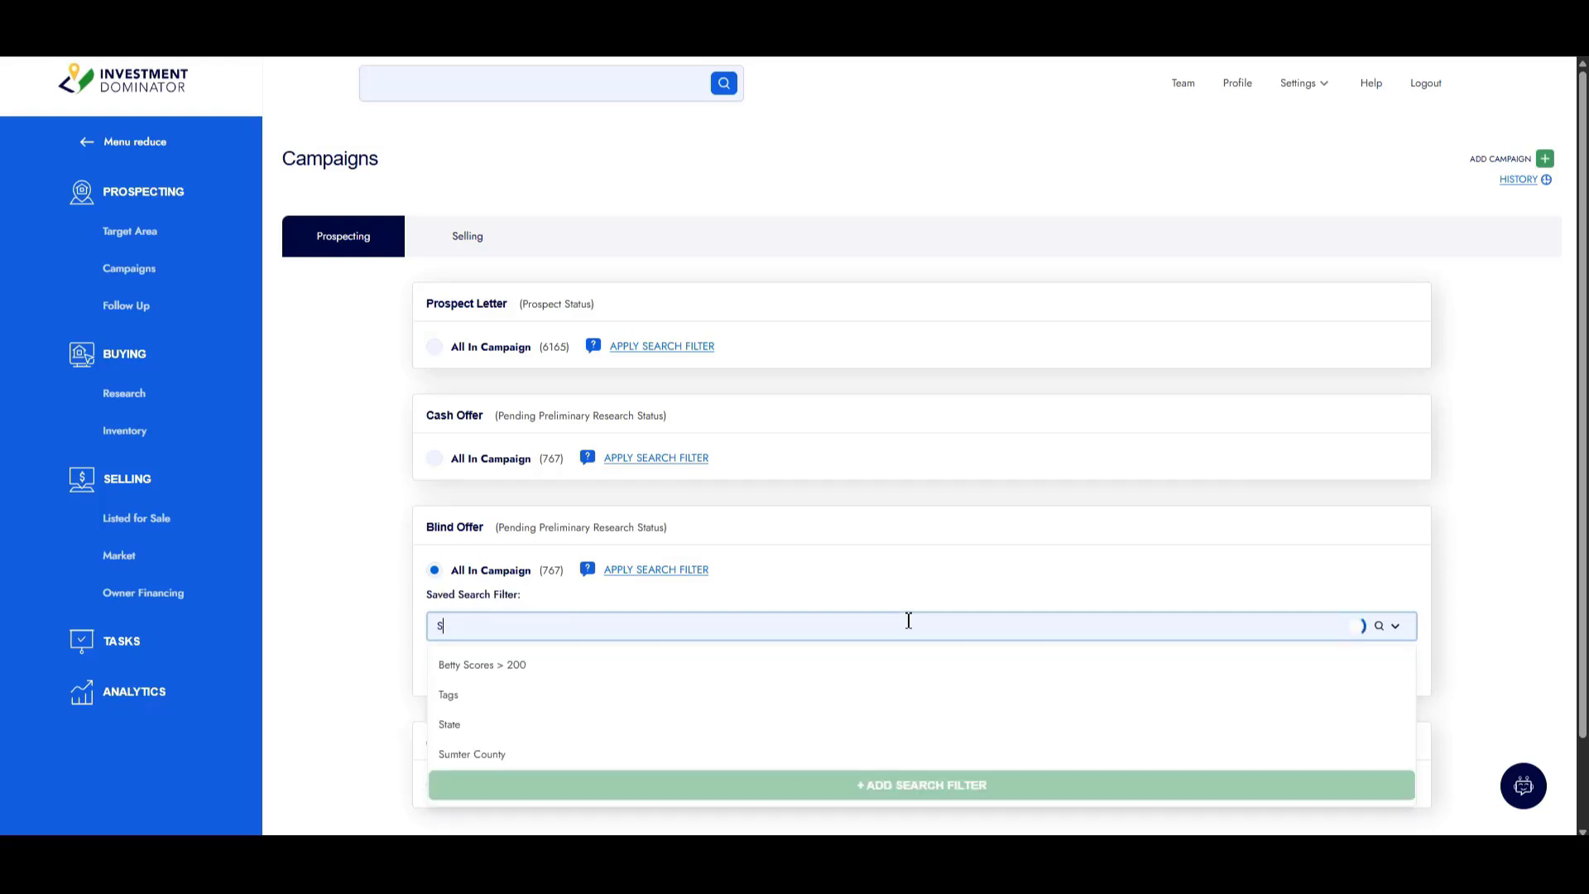
pyautogui.write('tearns County')
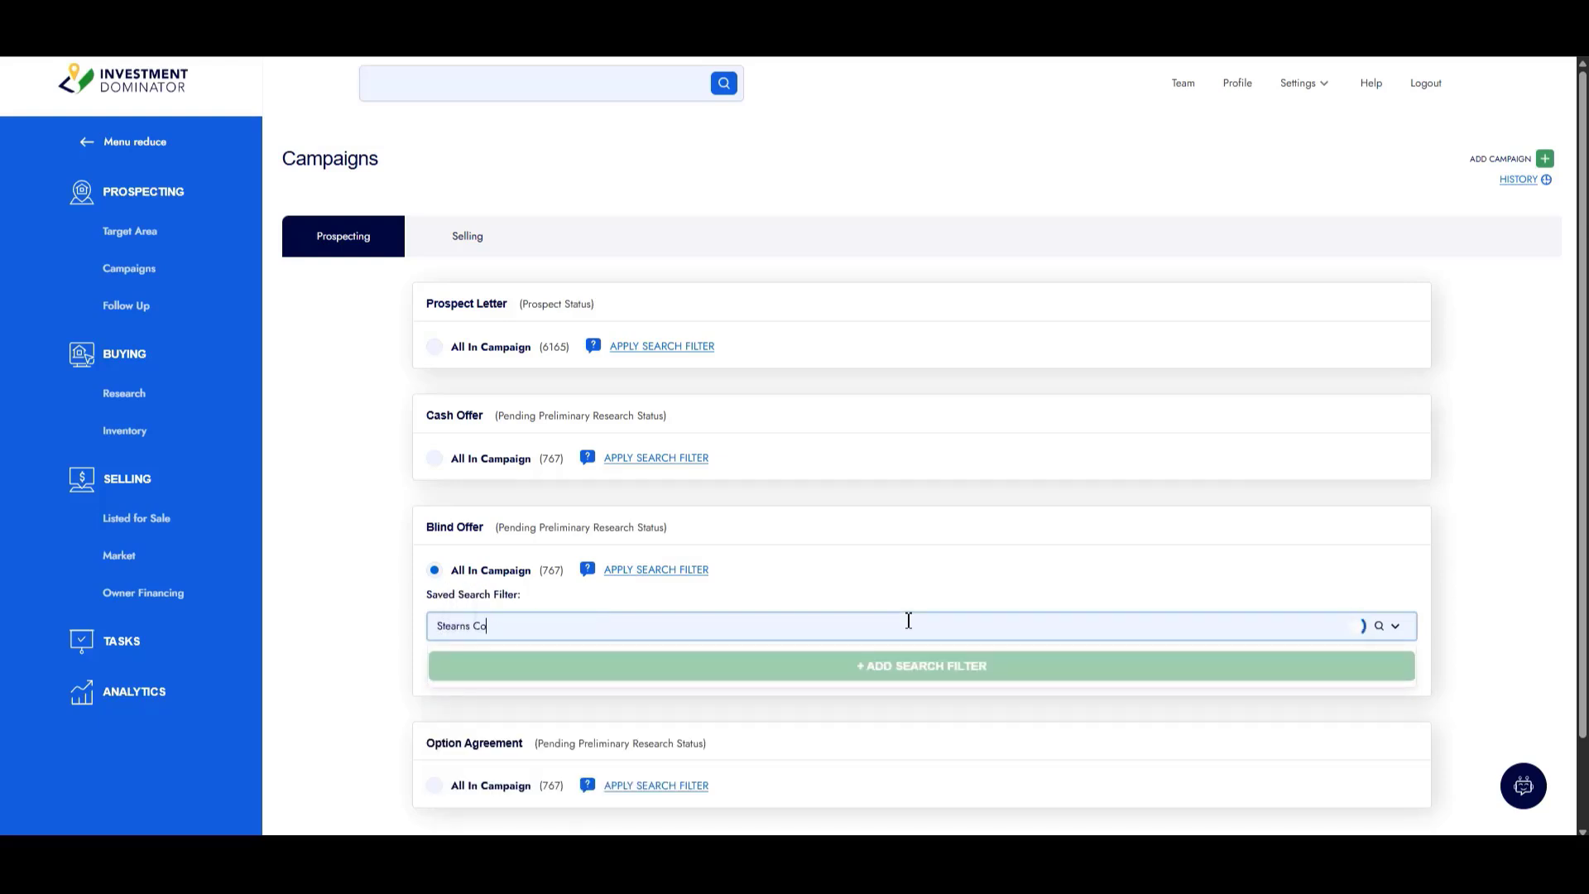
pyautogui.click(1292, 668)
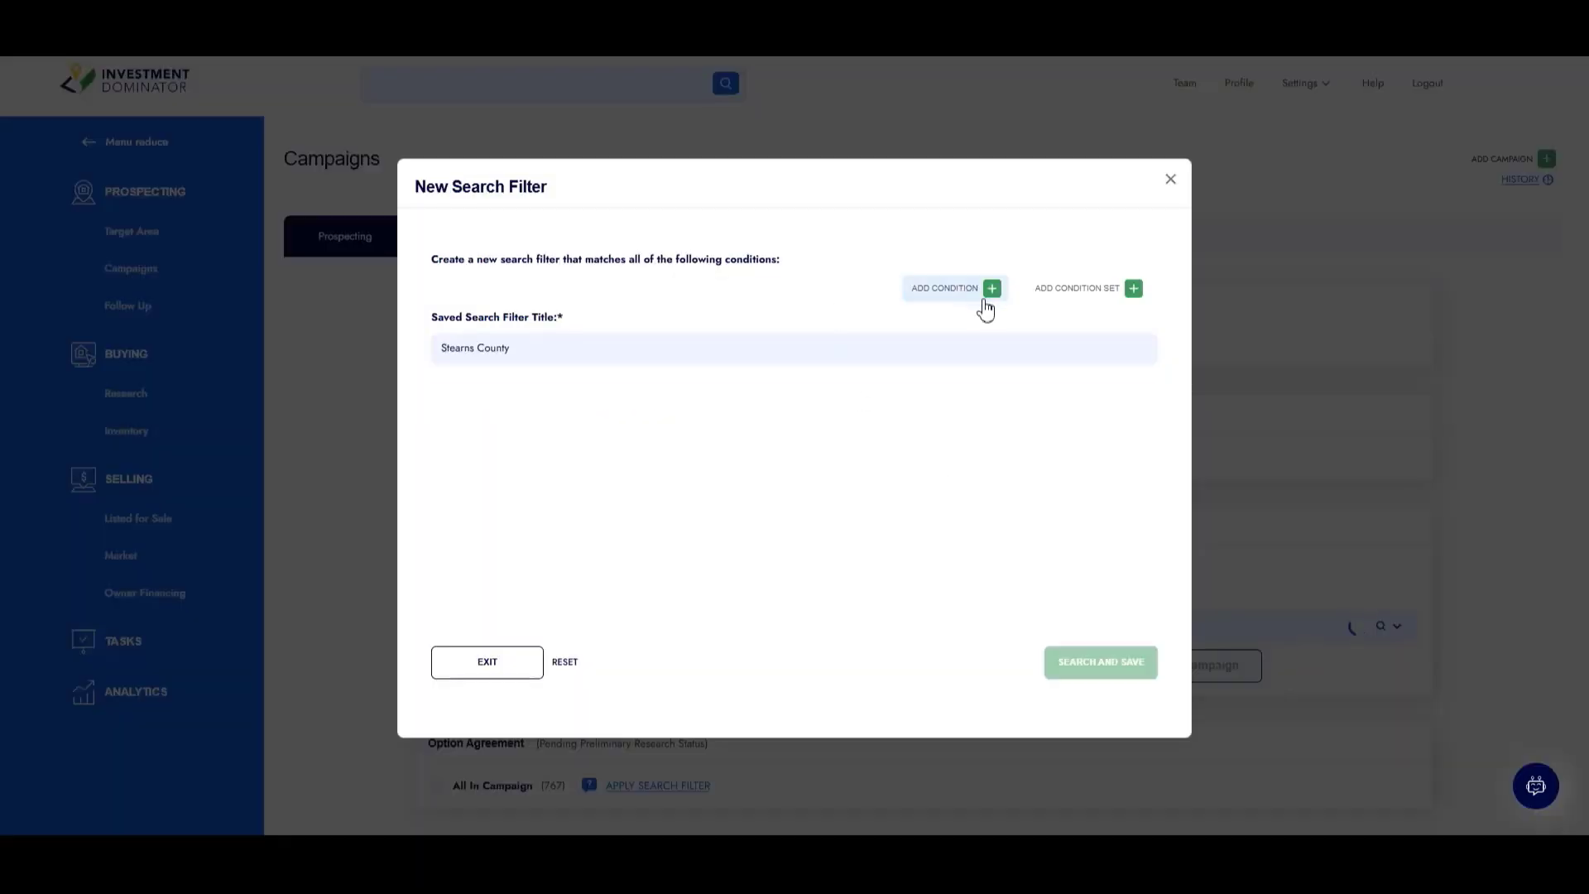
# Step: Add the condition Property County Equals "Stearns" to the new search filter, and save it
pyautogui.click(990, 296)
pyautogui.click(738, 337)
pyautogui.write('property')
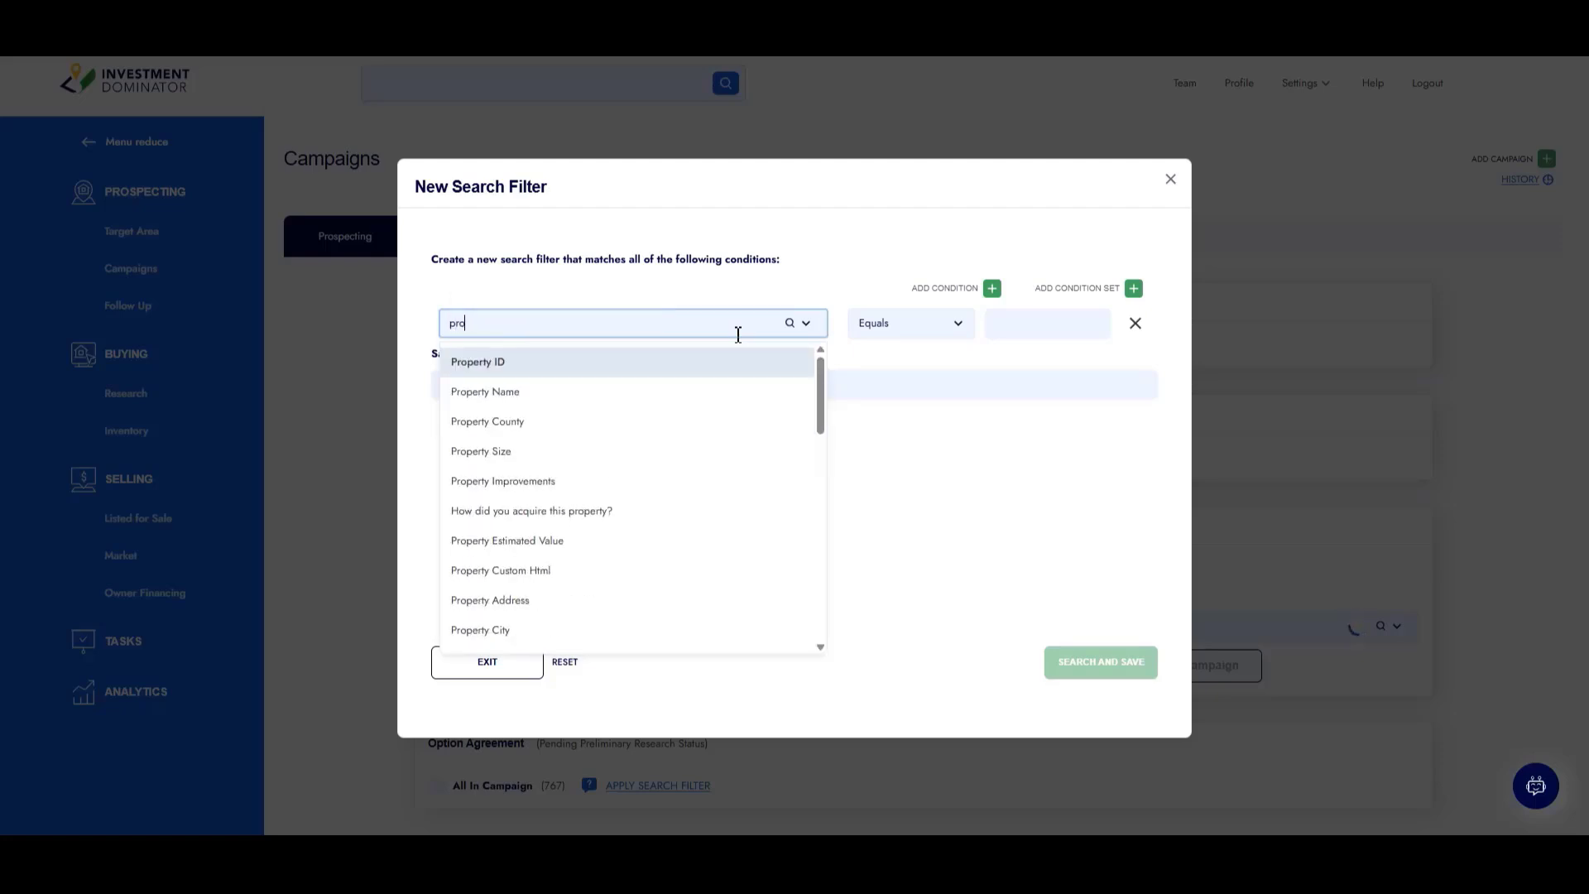
pyautogui.click(616, 423)
pyautogui.click(1043, 321)
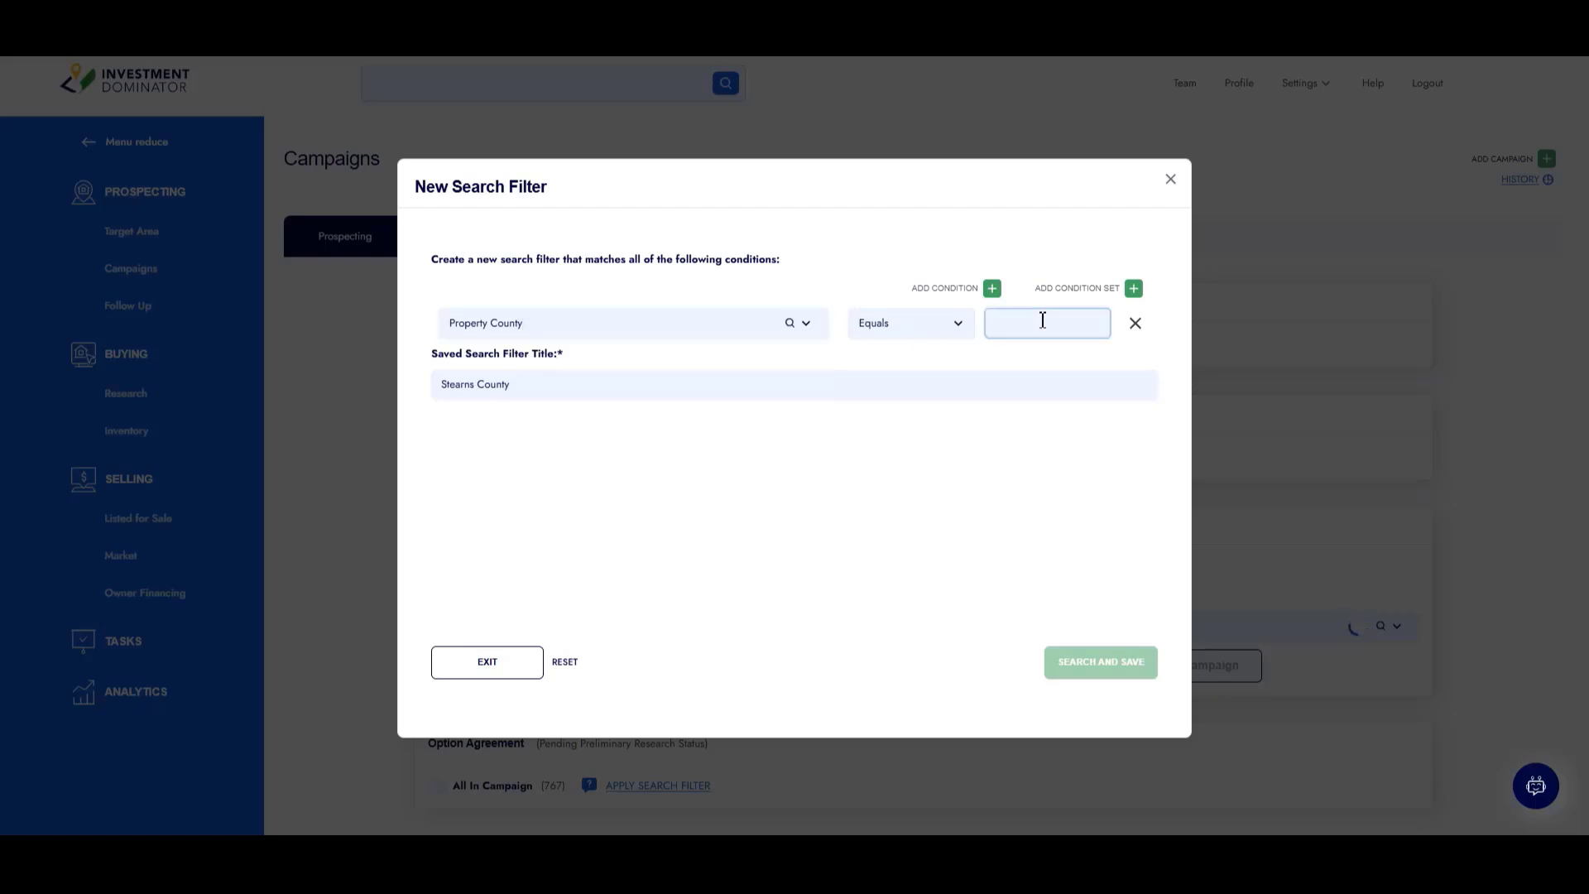
pyautogui.write('stearns')
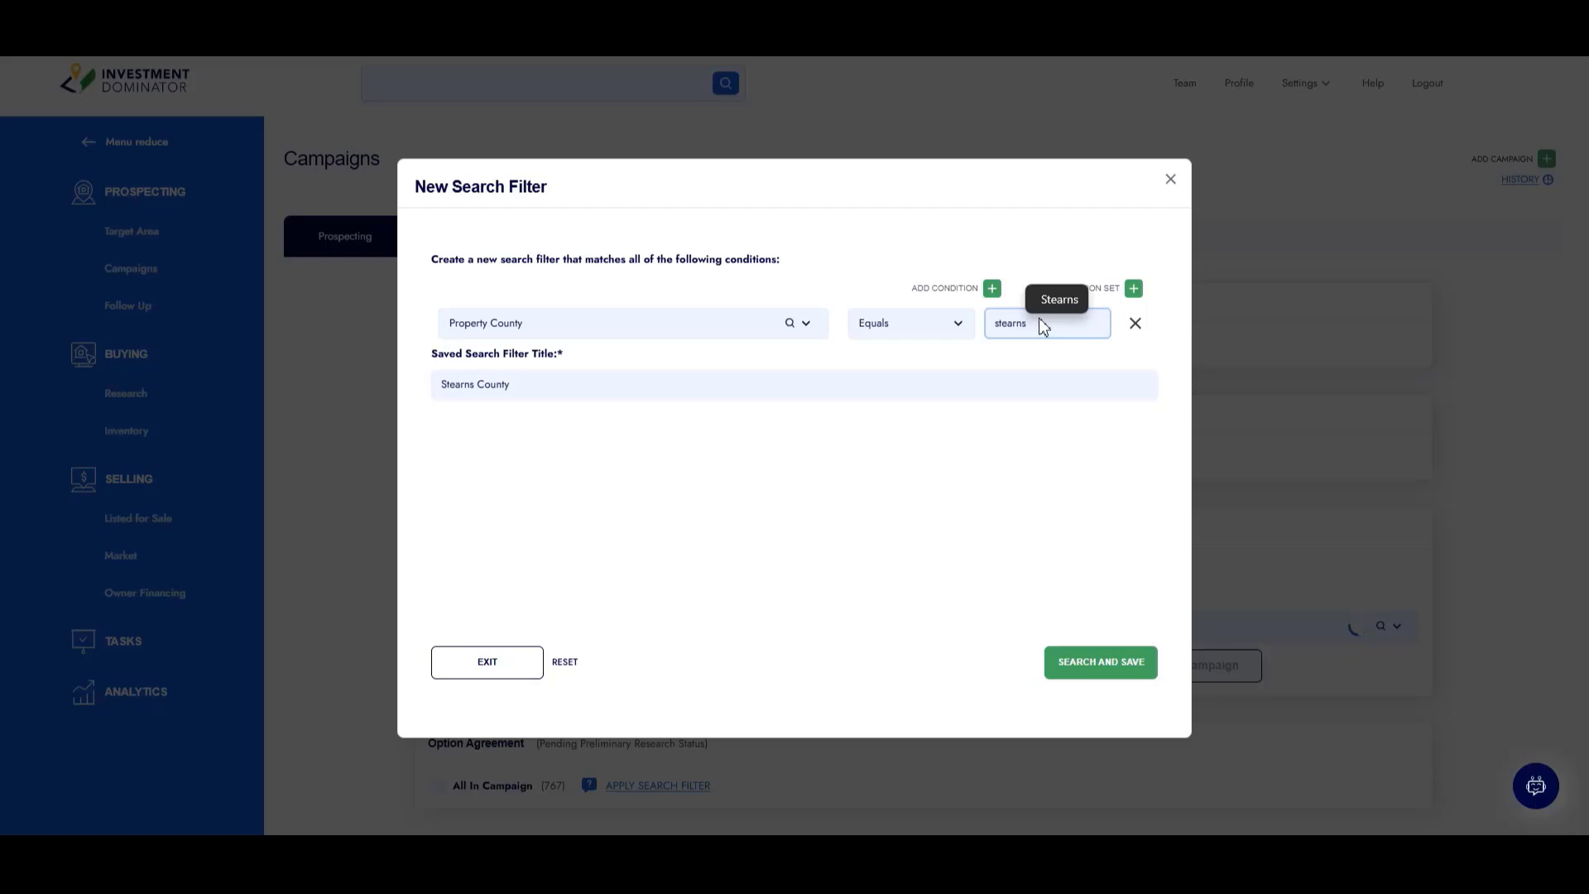
pyautogui.press('BackSpace')
pyautogui.write('S')
pyautogui.click(1048, 445)
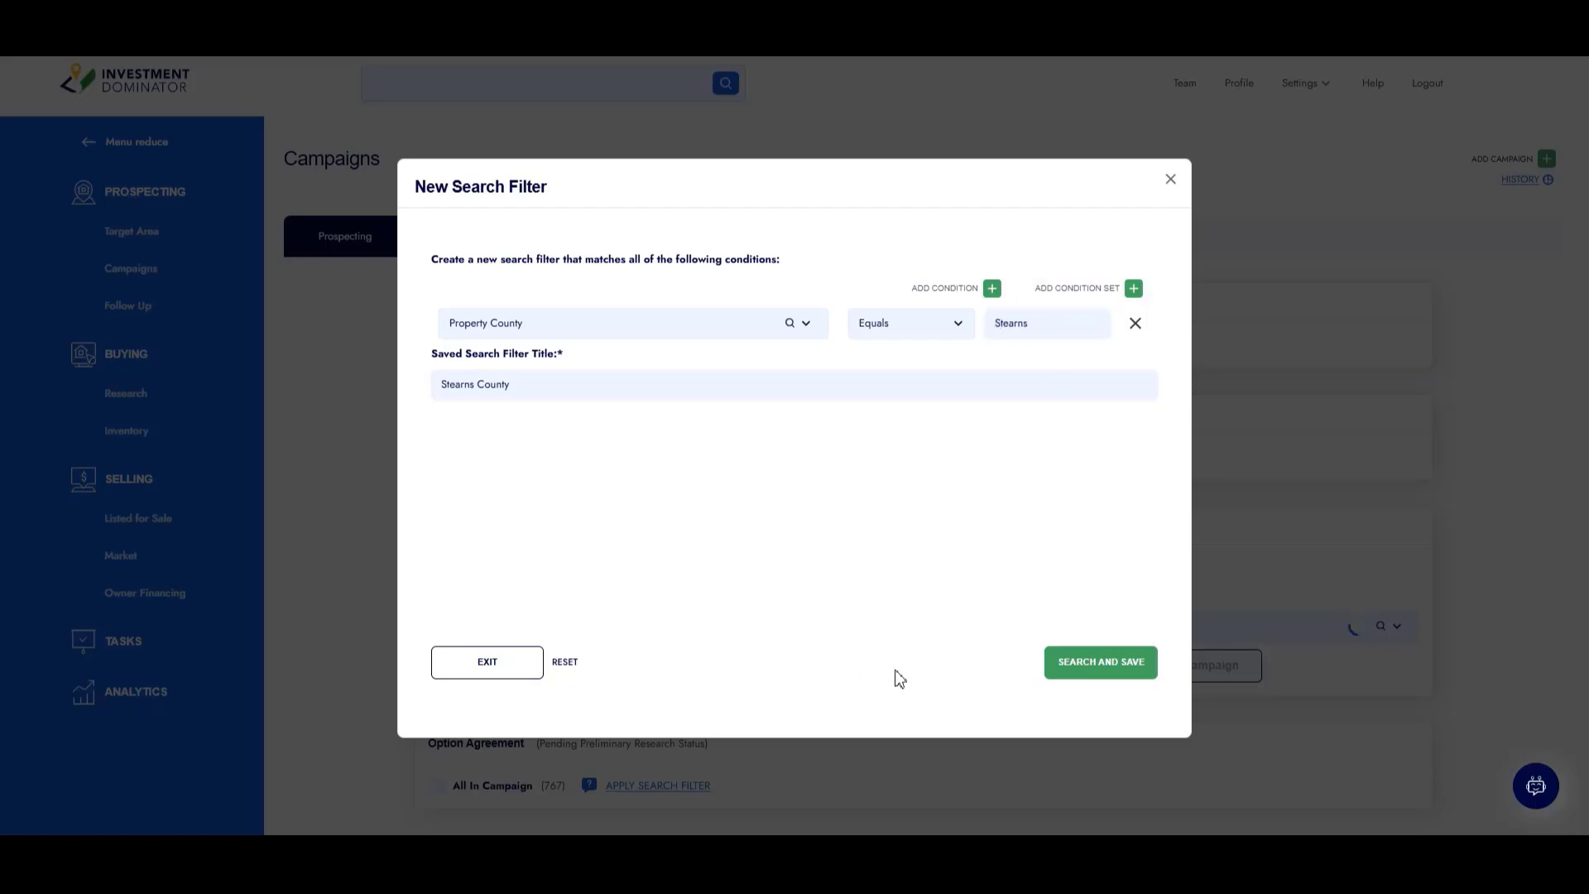
pyautogui.click(1085, 663)
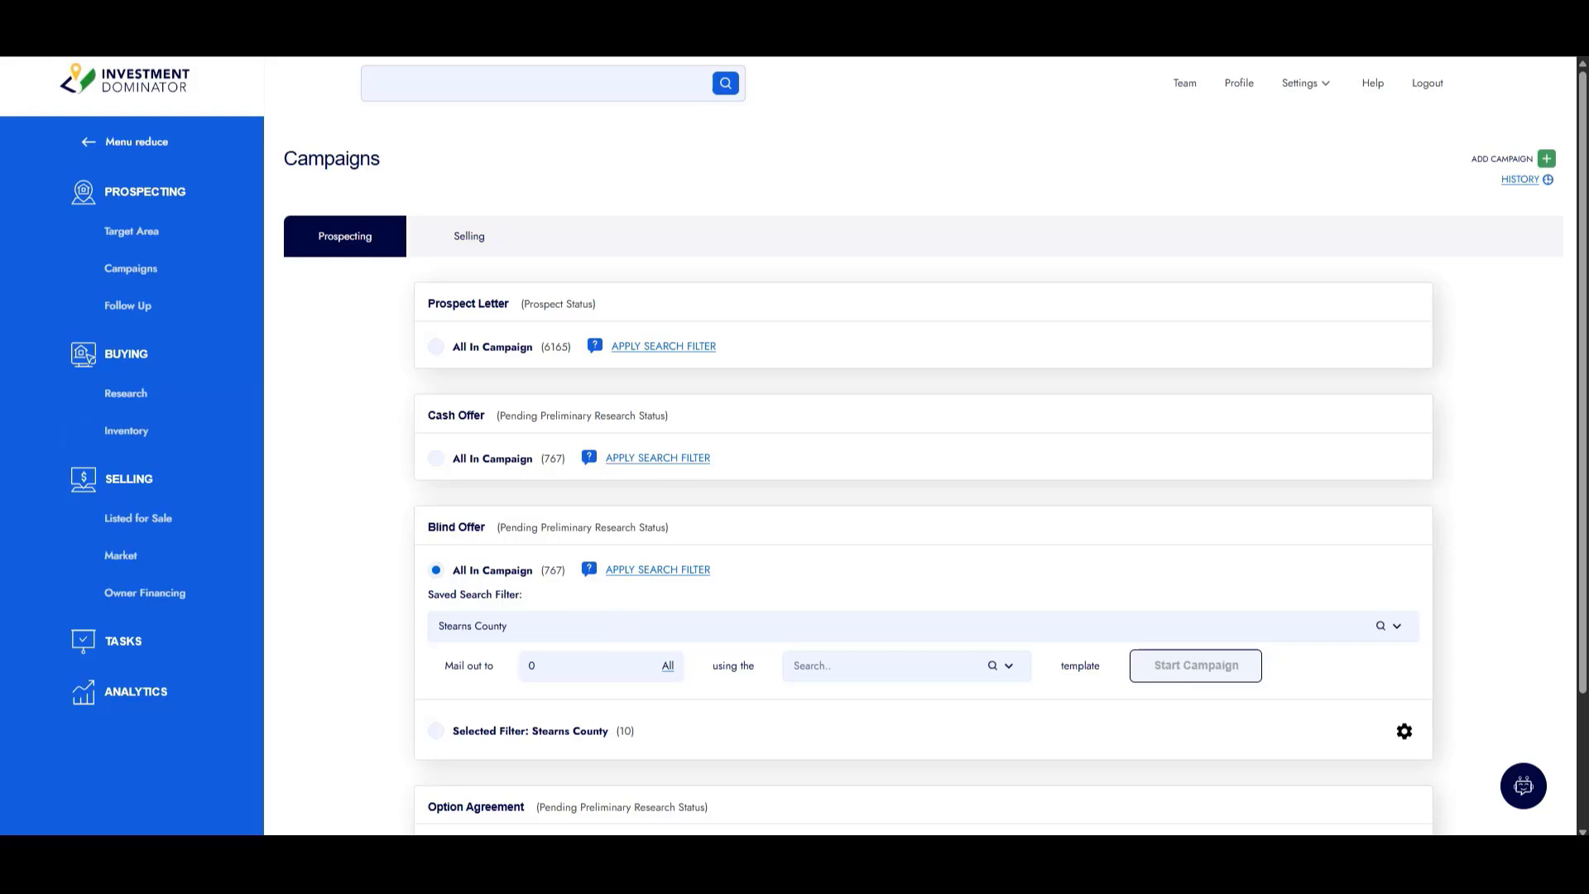
# Step: Use the Stearns County filter for the Blind Offer campaign, mailing to all its records with the Blind Offers template
pyautogui.click(436, 731)
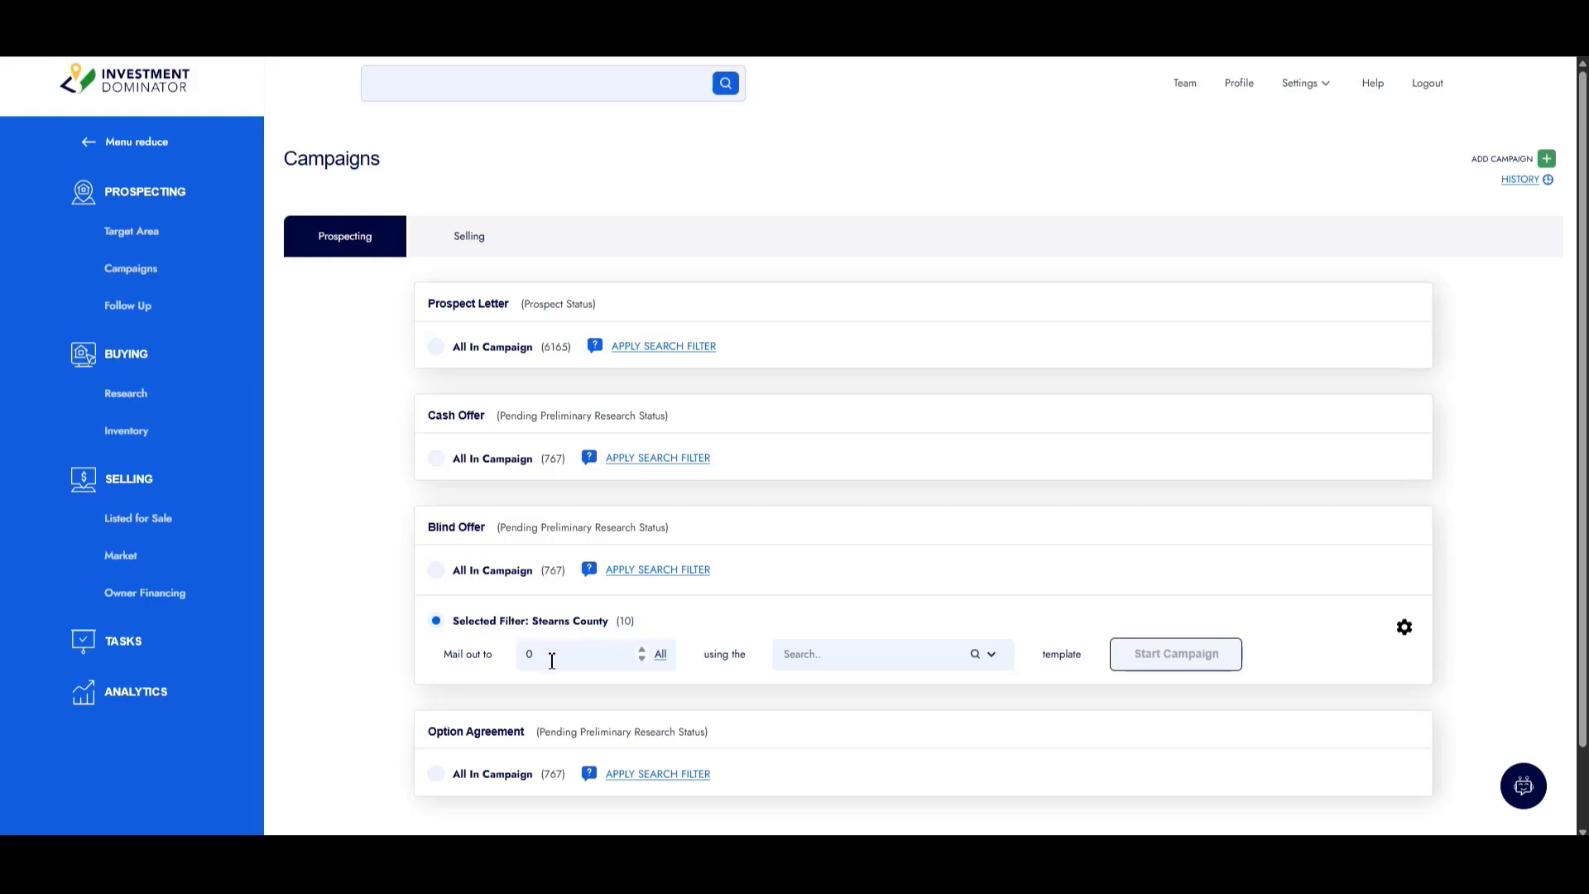
pyautogui.click(661, 658)
pyautogui.click(991, 654)
pyautogui.click(897, 441)
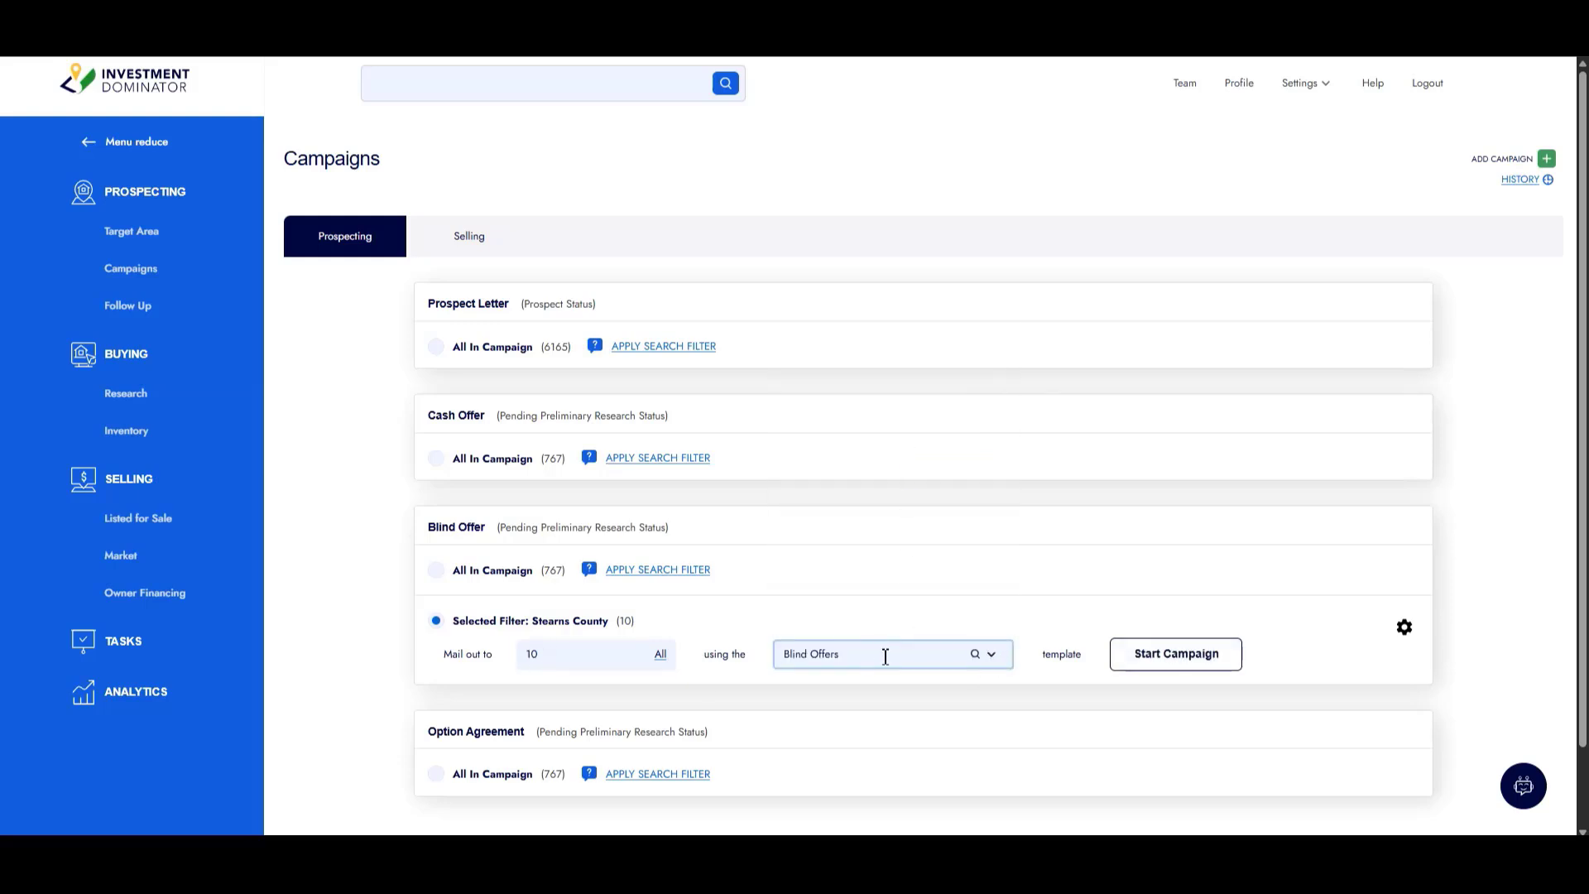
# Step: Generate the campaign for a local printer without collating, download all documents zipped, and continue to the record update
pyautogui.click(1202, 658)
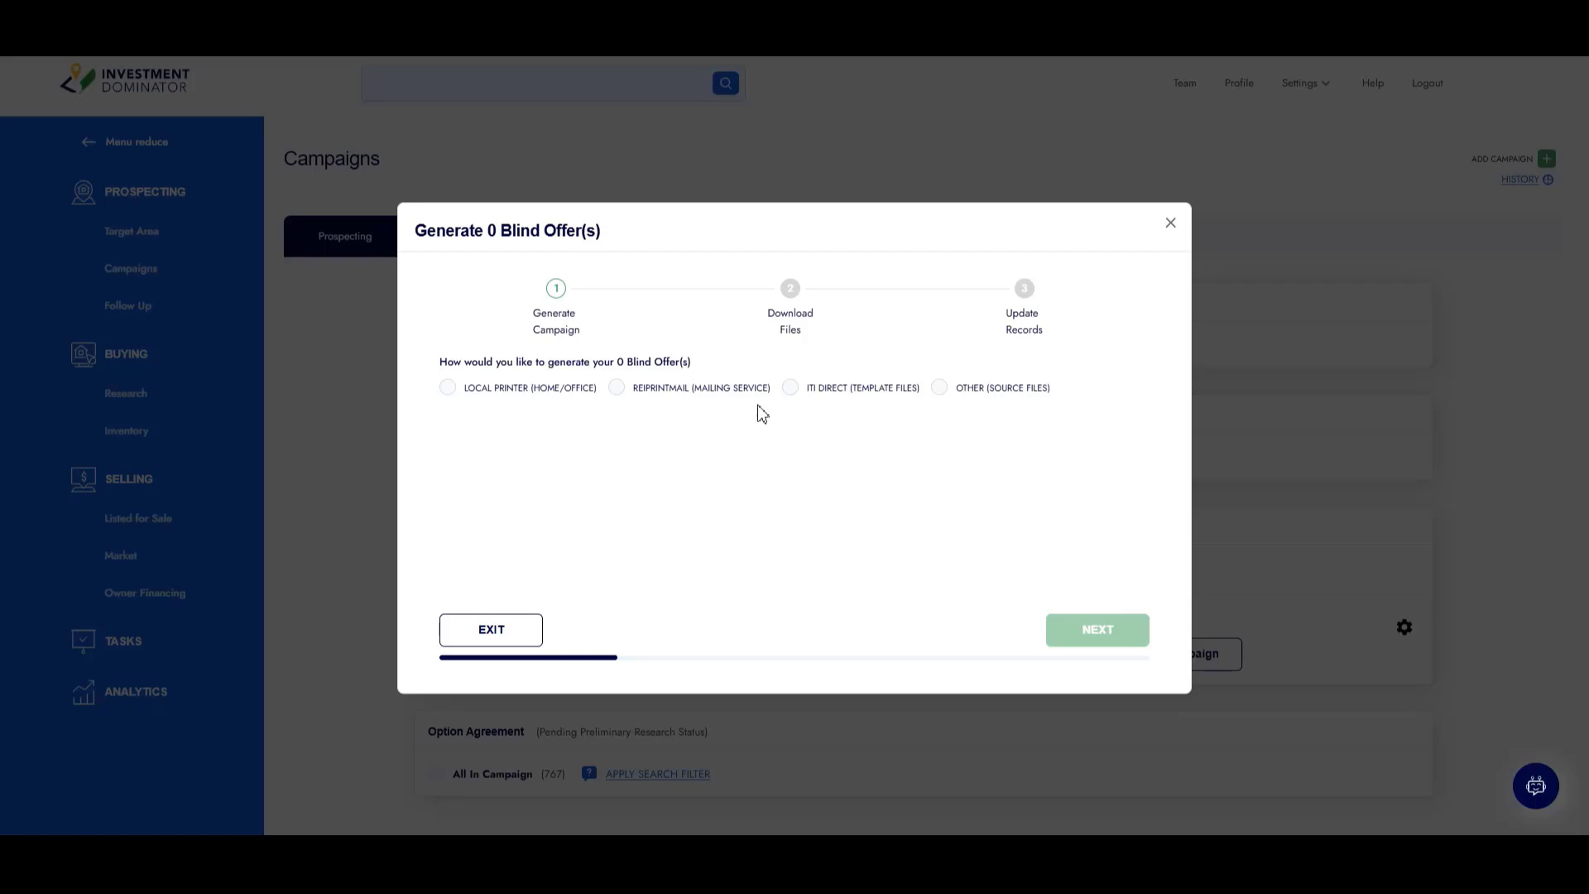
pyautogui.click(545, 389)
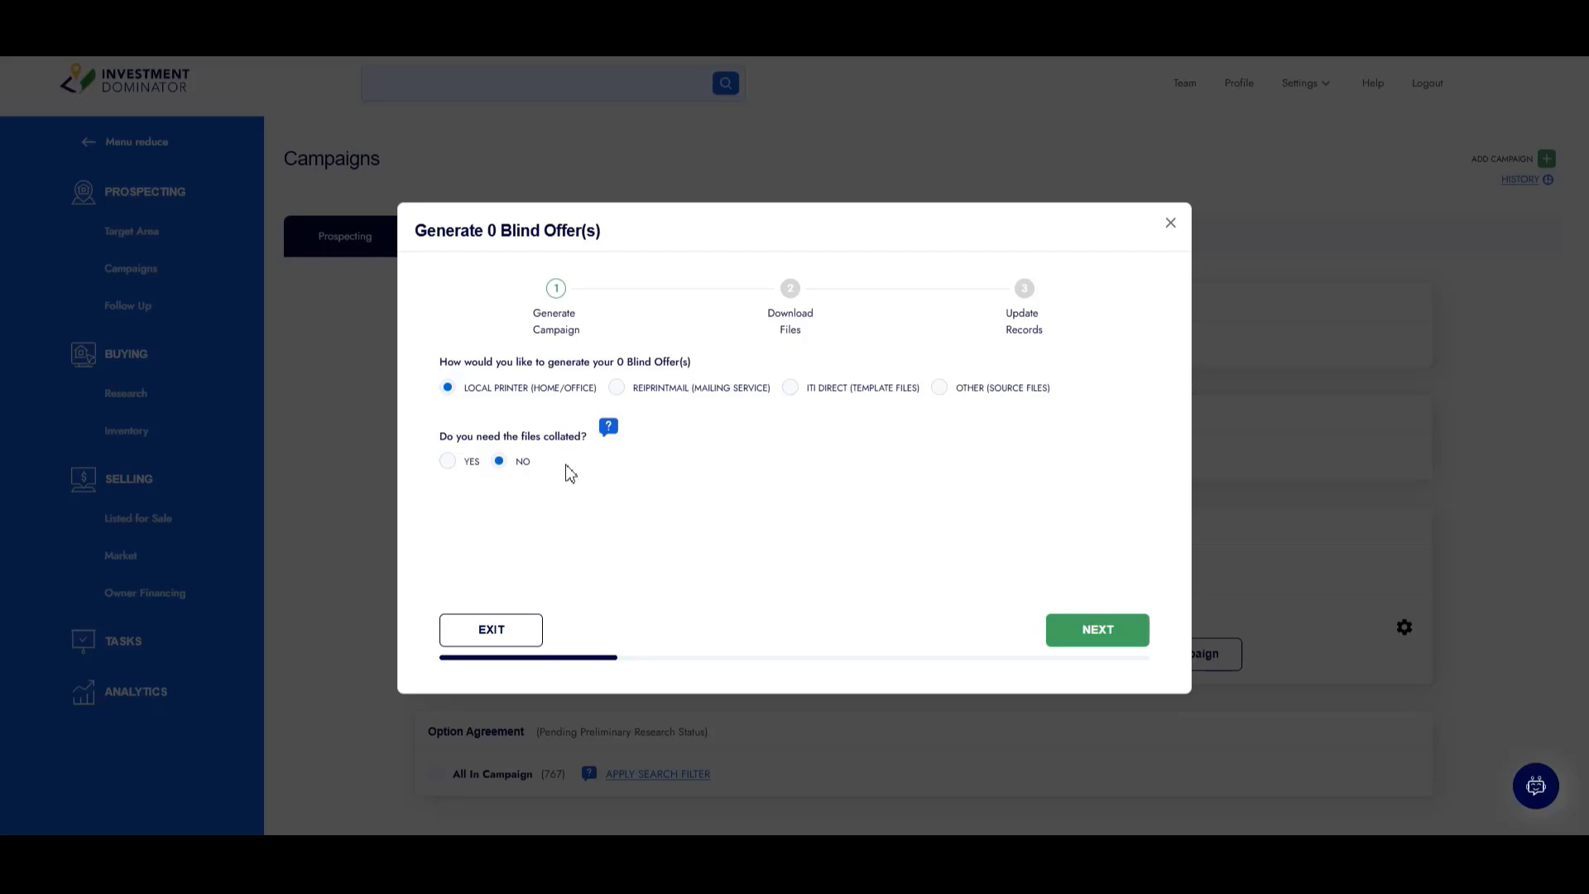
pyautogui.click(1101, 635)
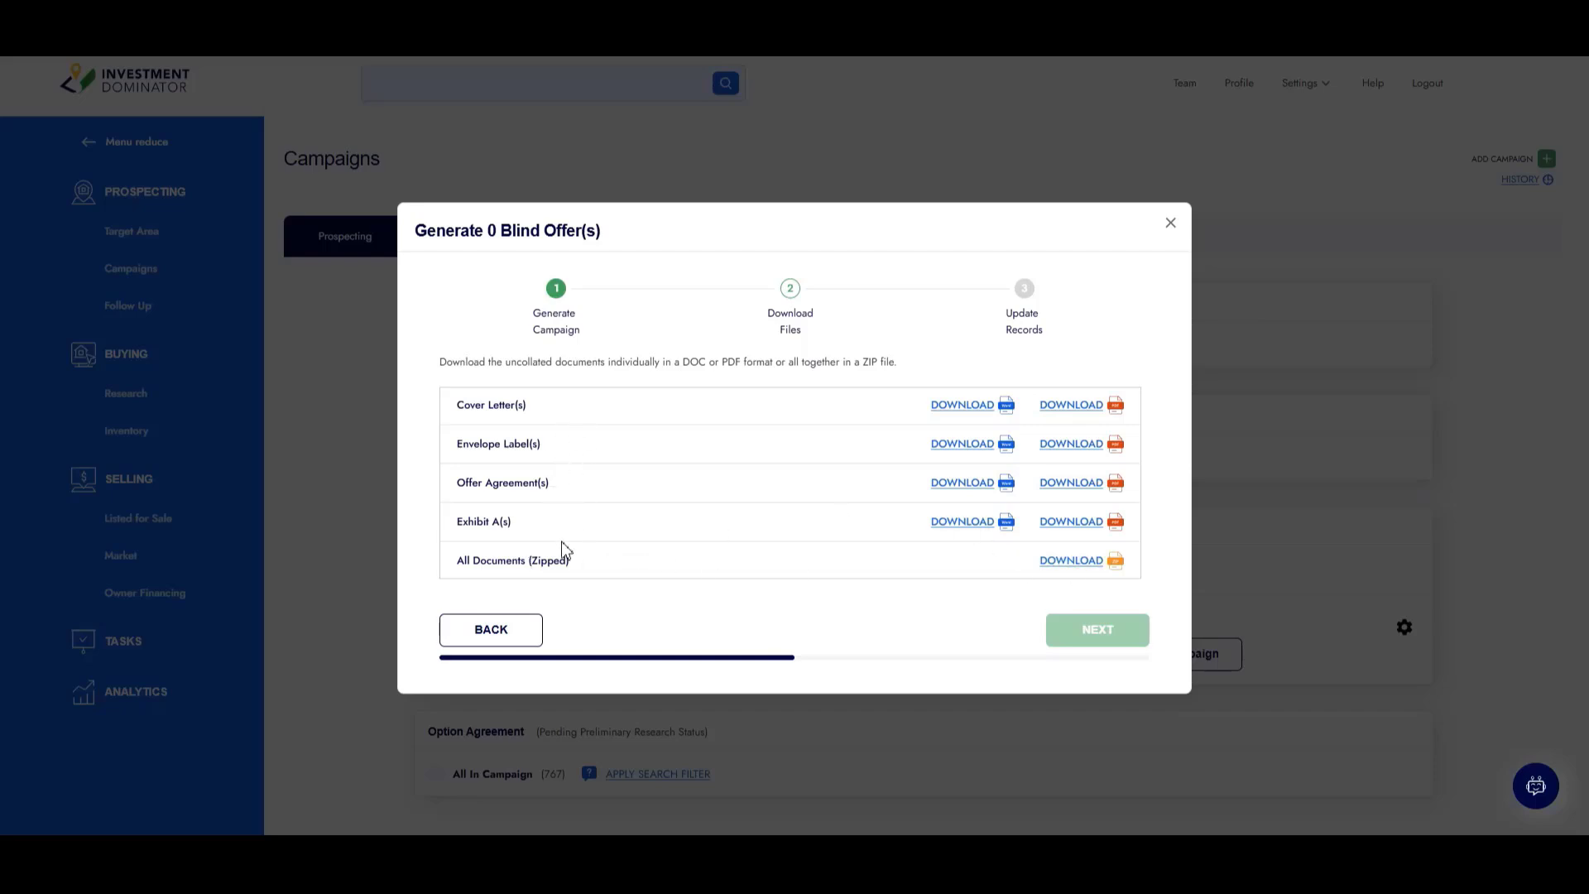
pyautogui.click(1075, 566)
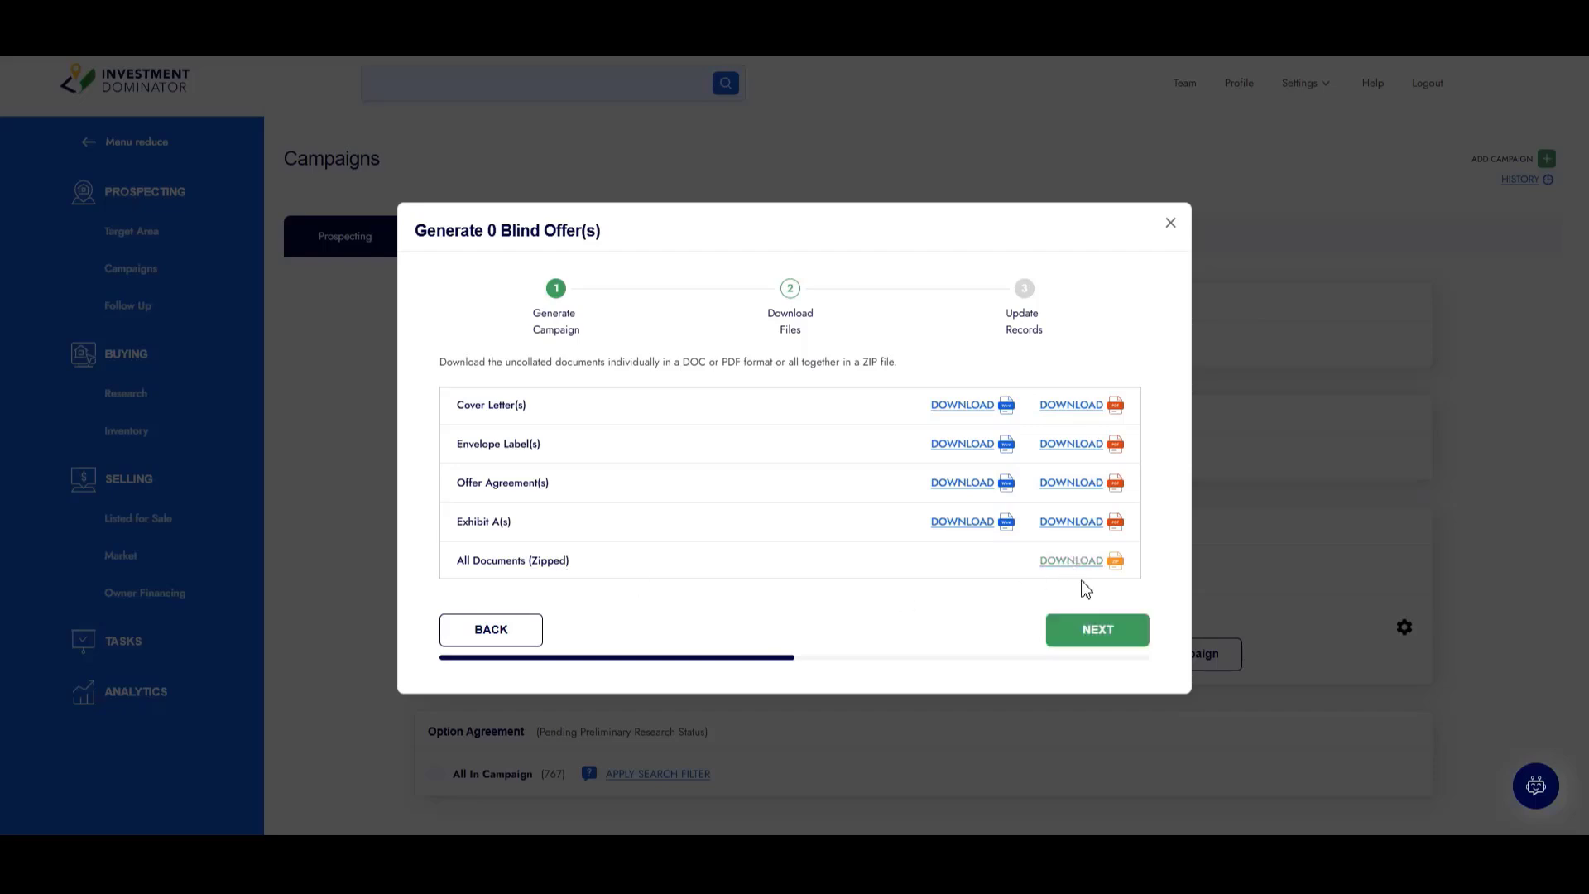
pyautogui.click(1103, 629)
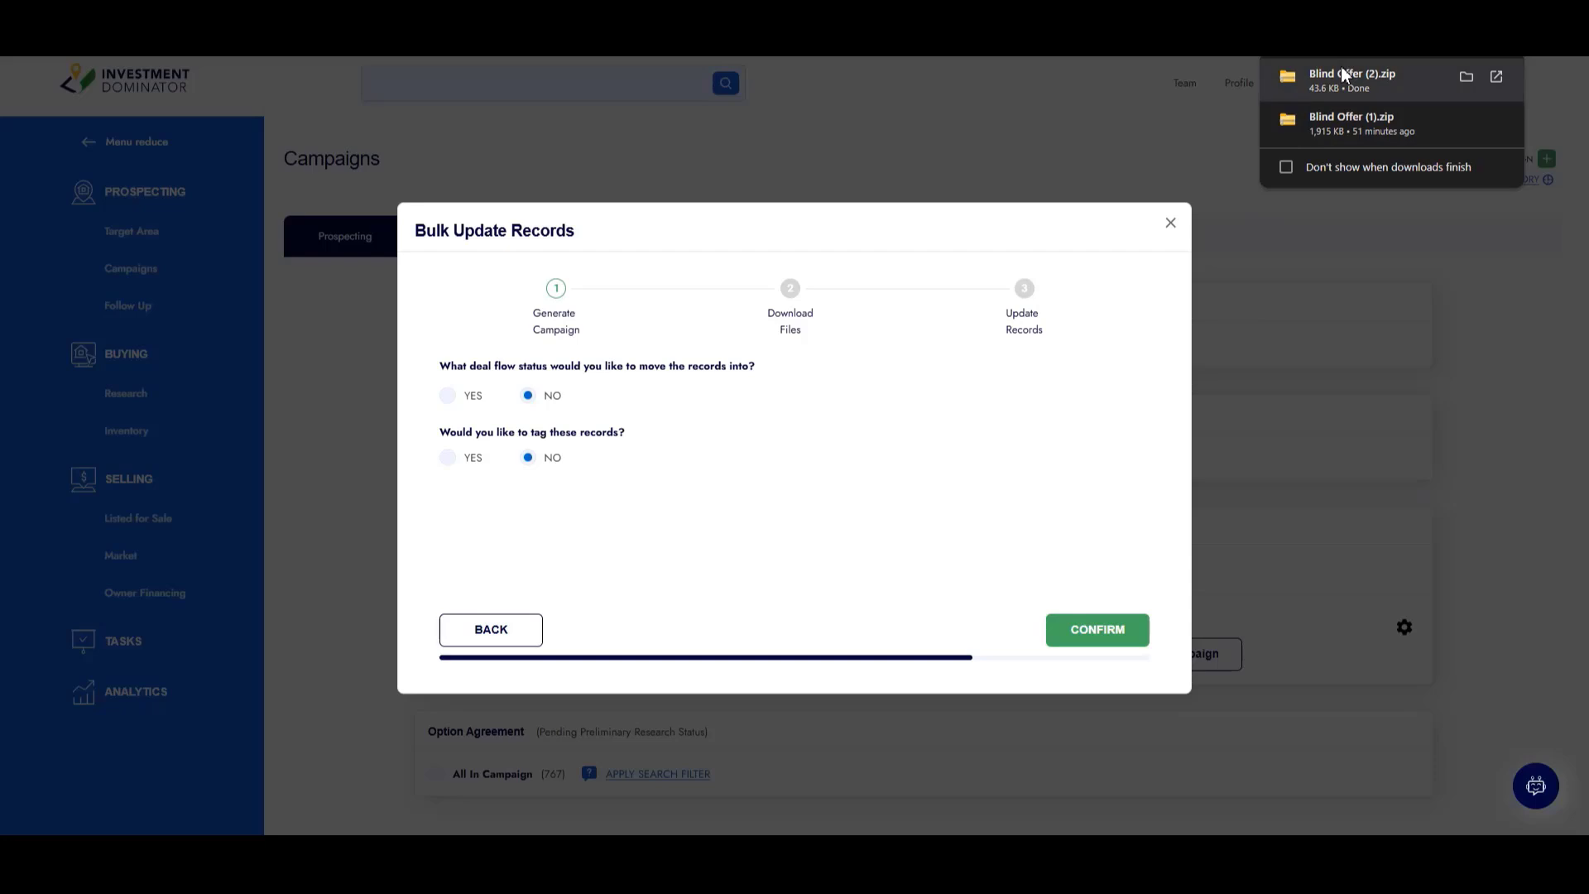
# Step: Open the downloaded Blind Offer (2).zip and view the PDF version of Blind_Offer_Cover_Letter
pyautogui.click(1342, 72)
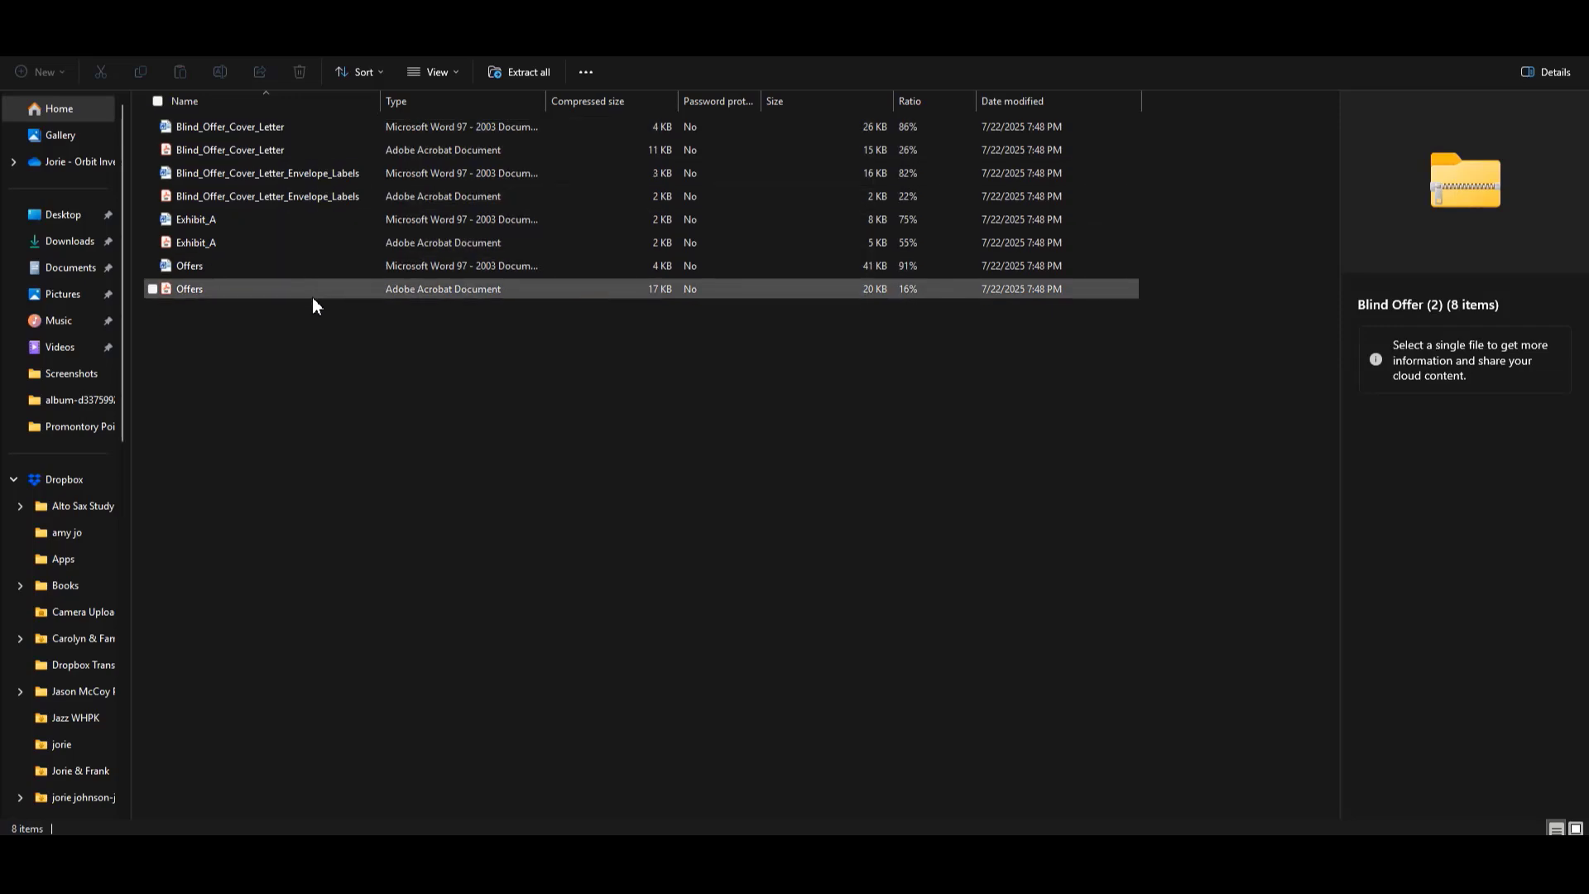
pyautogui.click(285, 152)
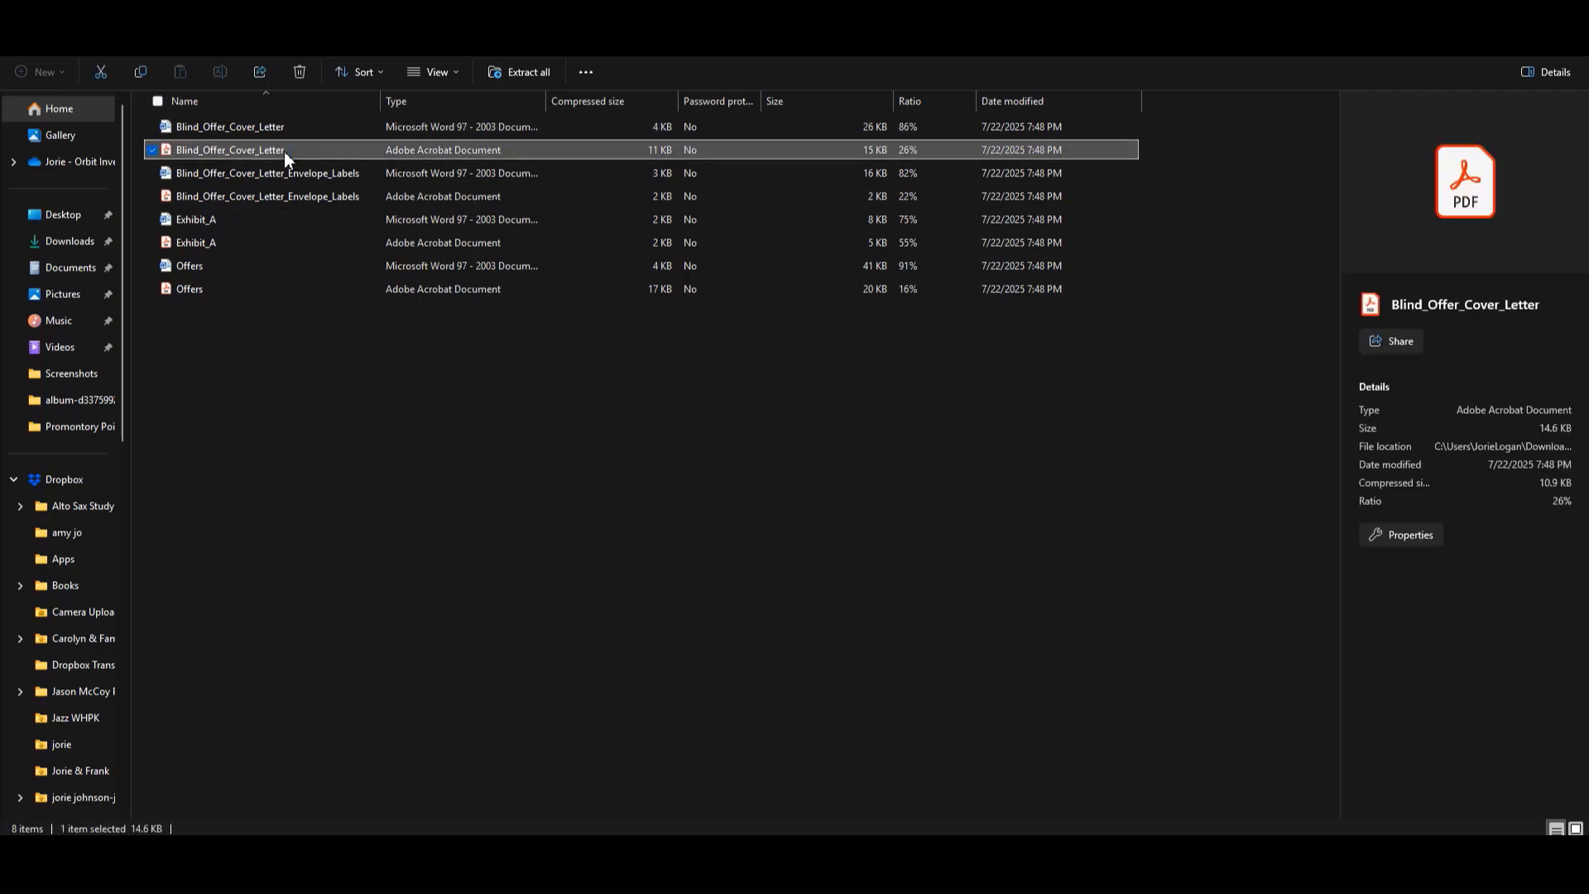
pyautogui.press('Return')
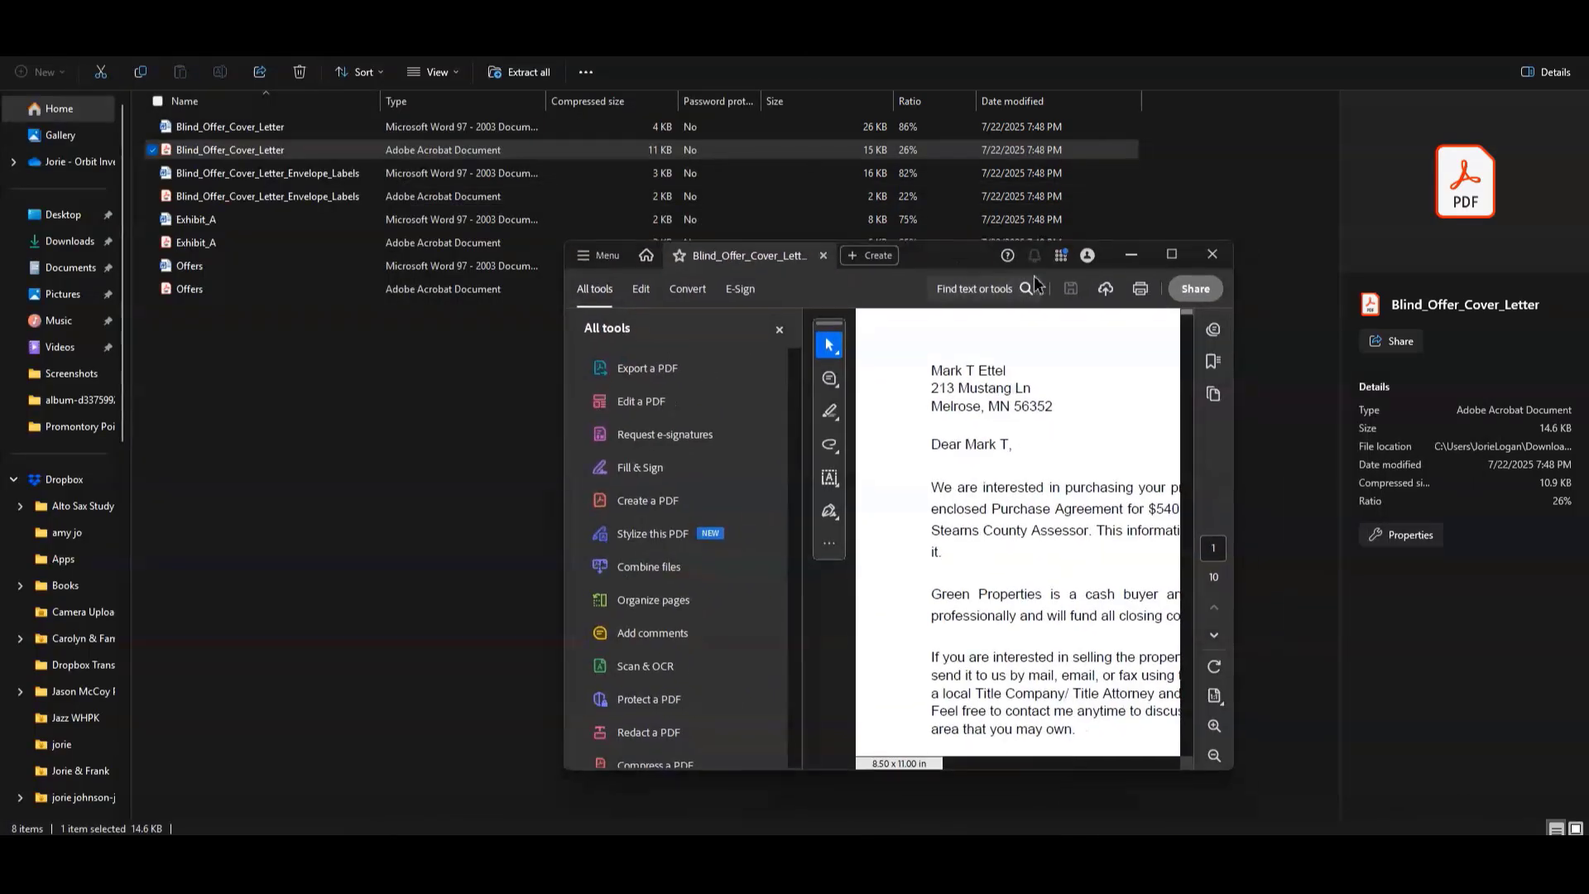
# Step: Enlarge the cover letter PDF to full screen and review the merged recipient, offer price and sender details
pyautogui.click(1171, 254)
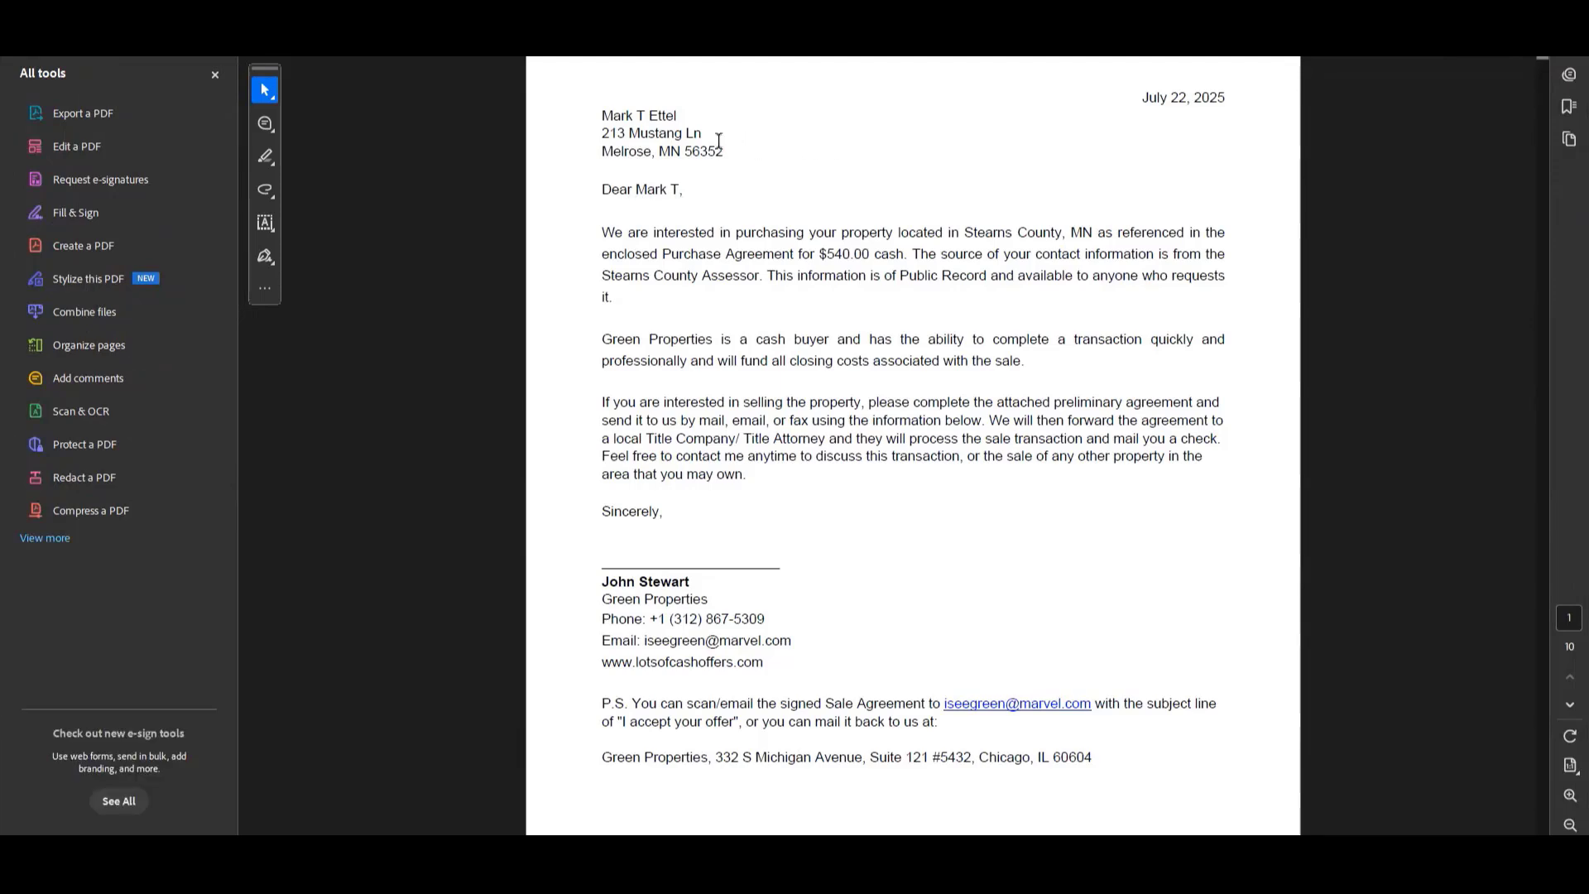
pyautogui.scroll(-2, 714, 155)
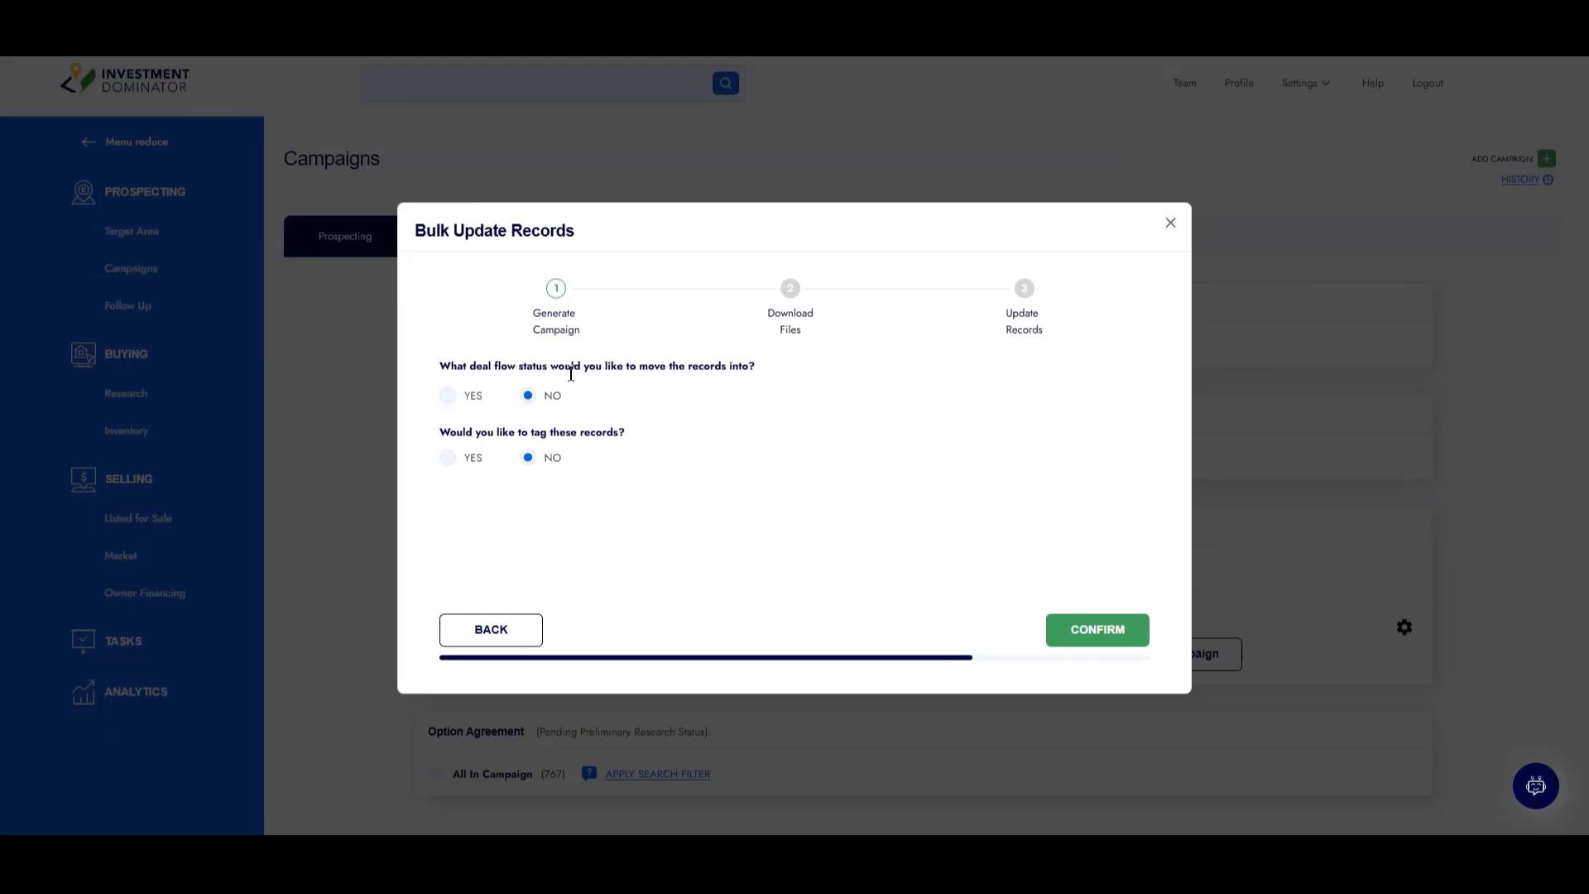
# Step: Choose to move the campaign records into the LPG Blind Offer deal flow with the status Blind Offers Sent
pyautogui.click(448, 395)
pyautogui.click(526, 435)
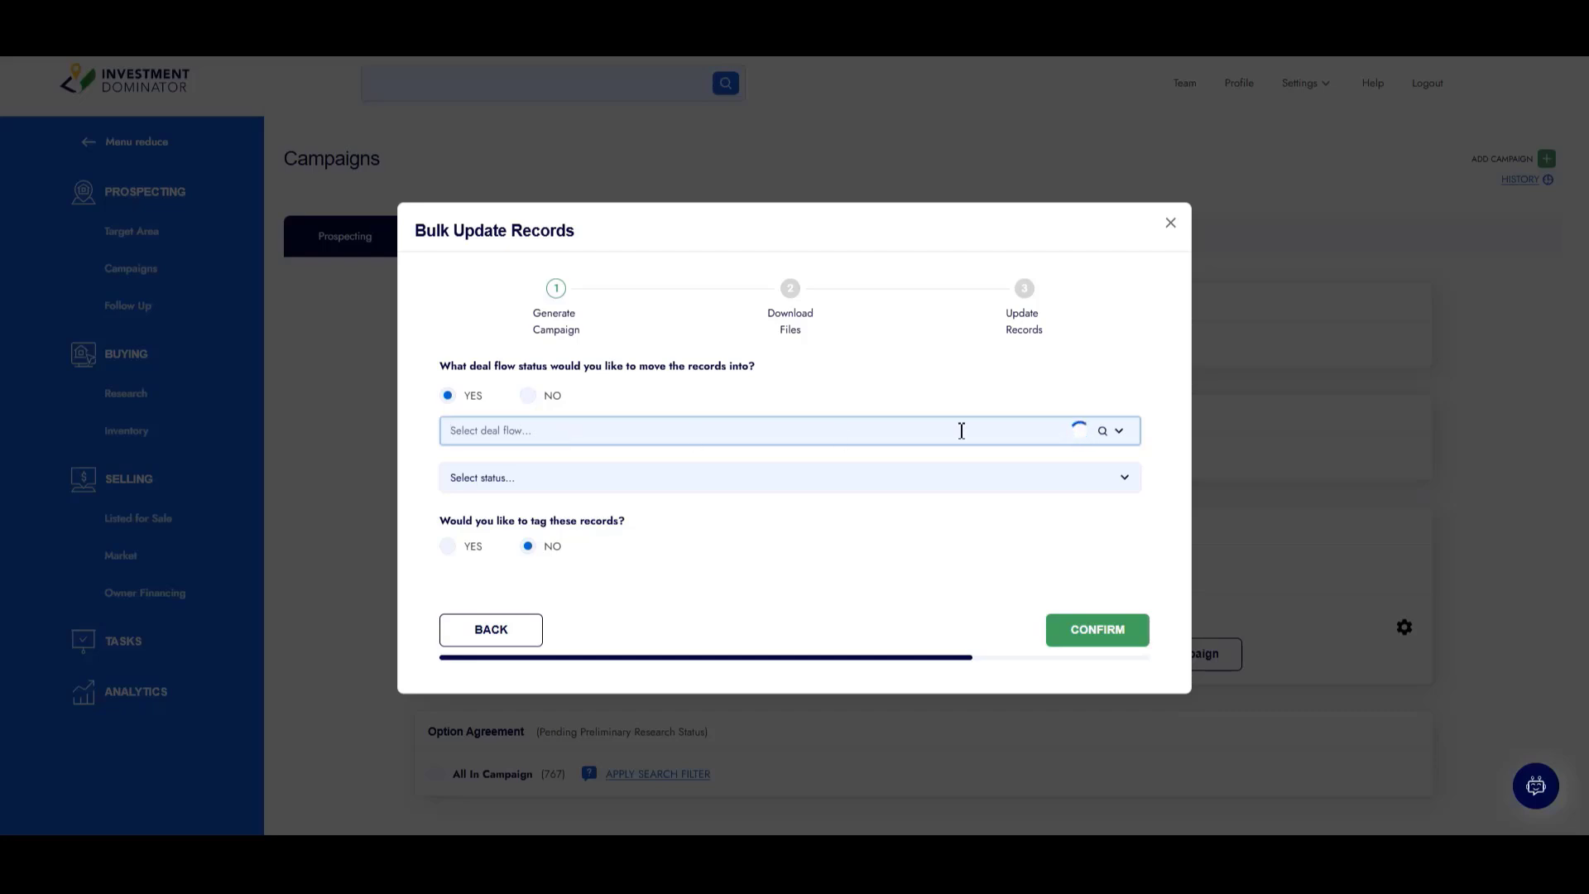
pyautogui.click(1122, 431)
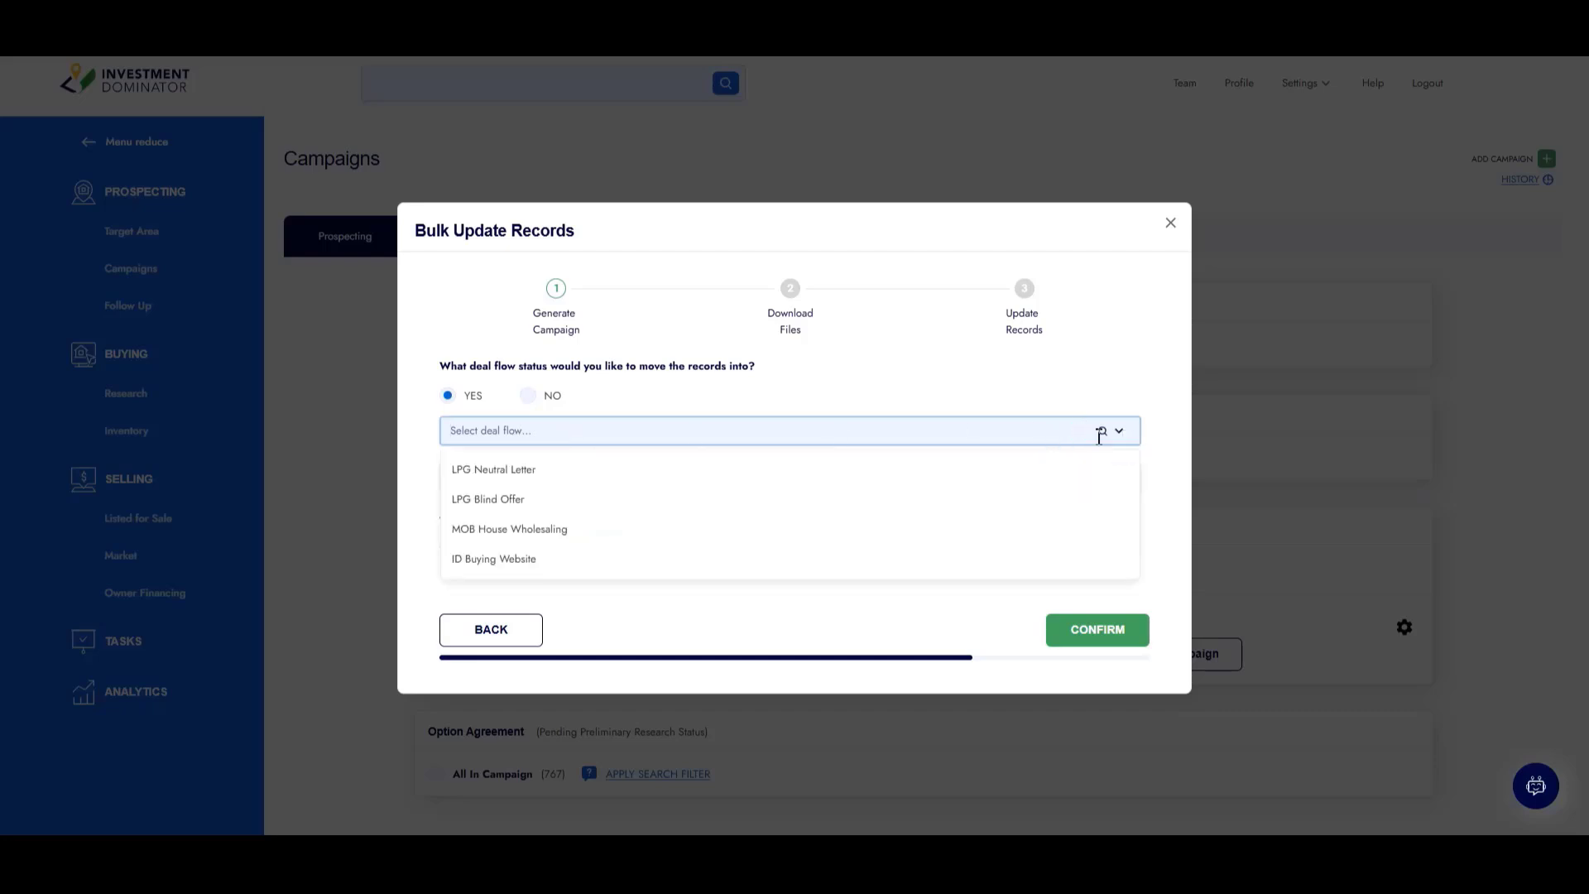
pyautogui.click(687, 500)
pyautogui.click(628, 484)
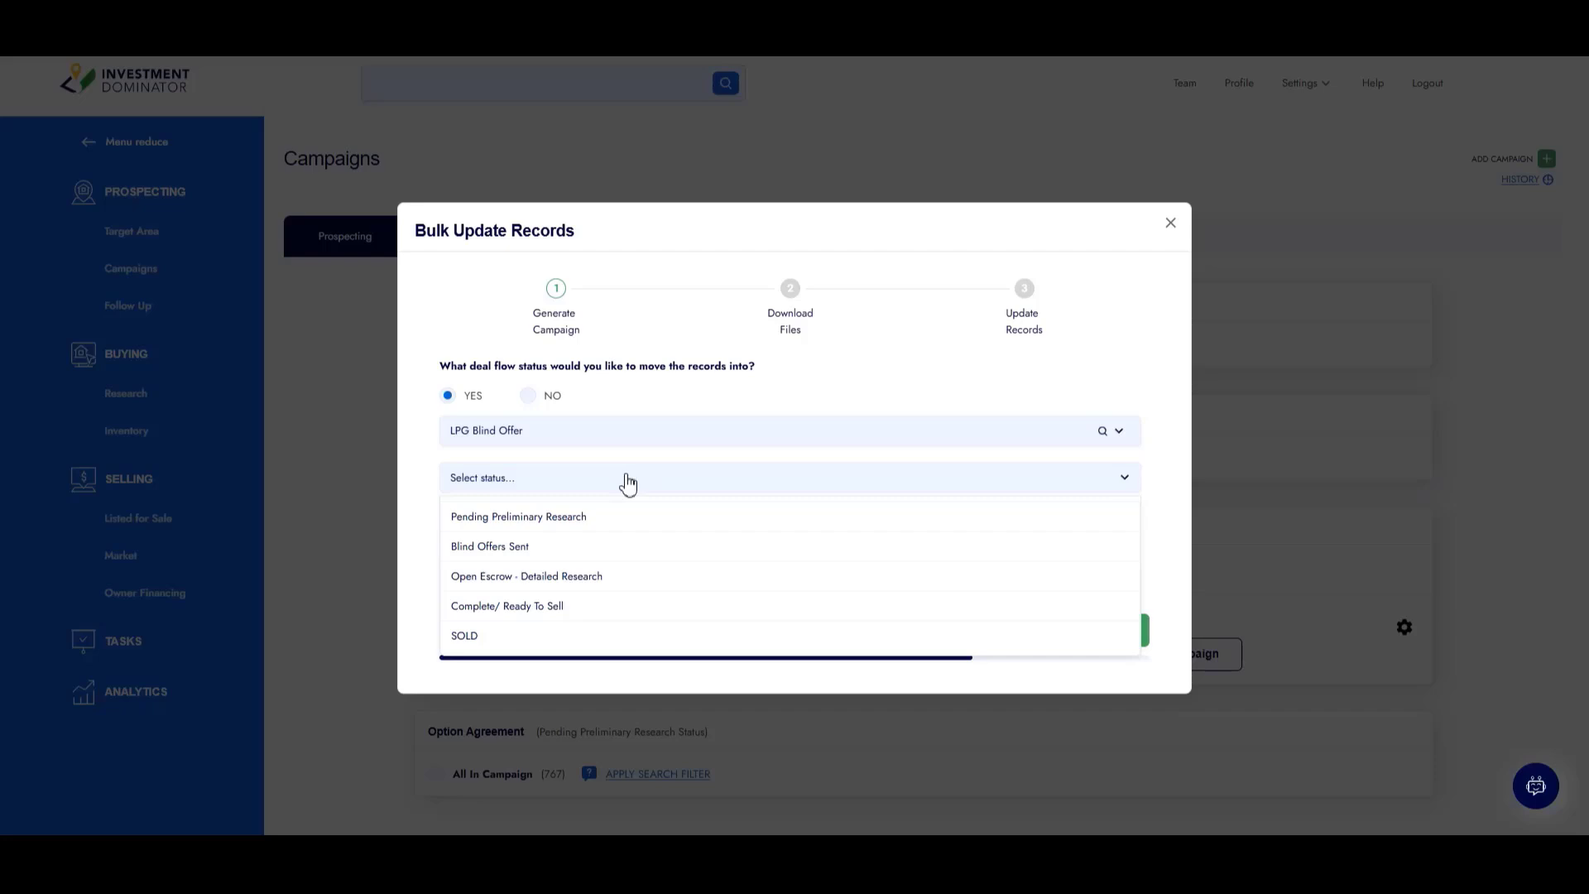
pyautogui.click(592, 548)
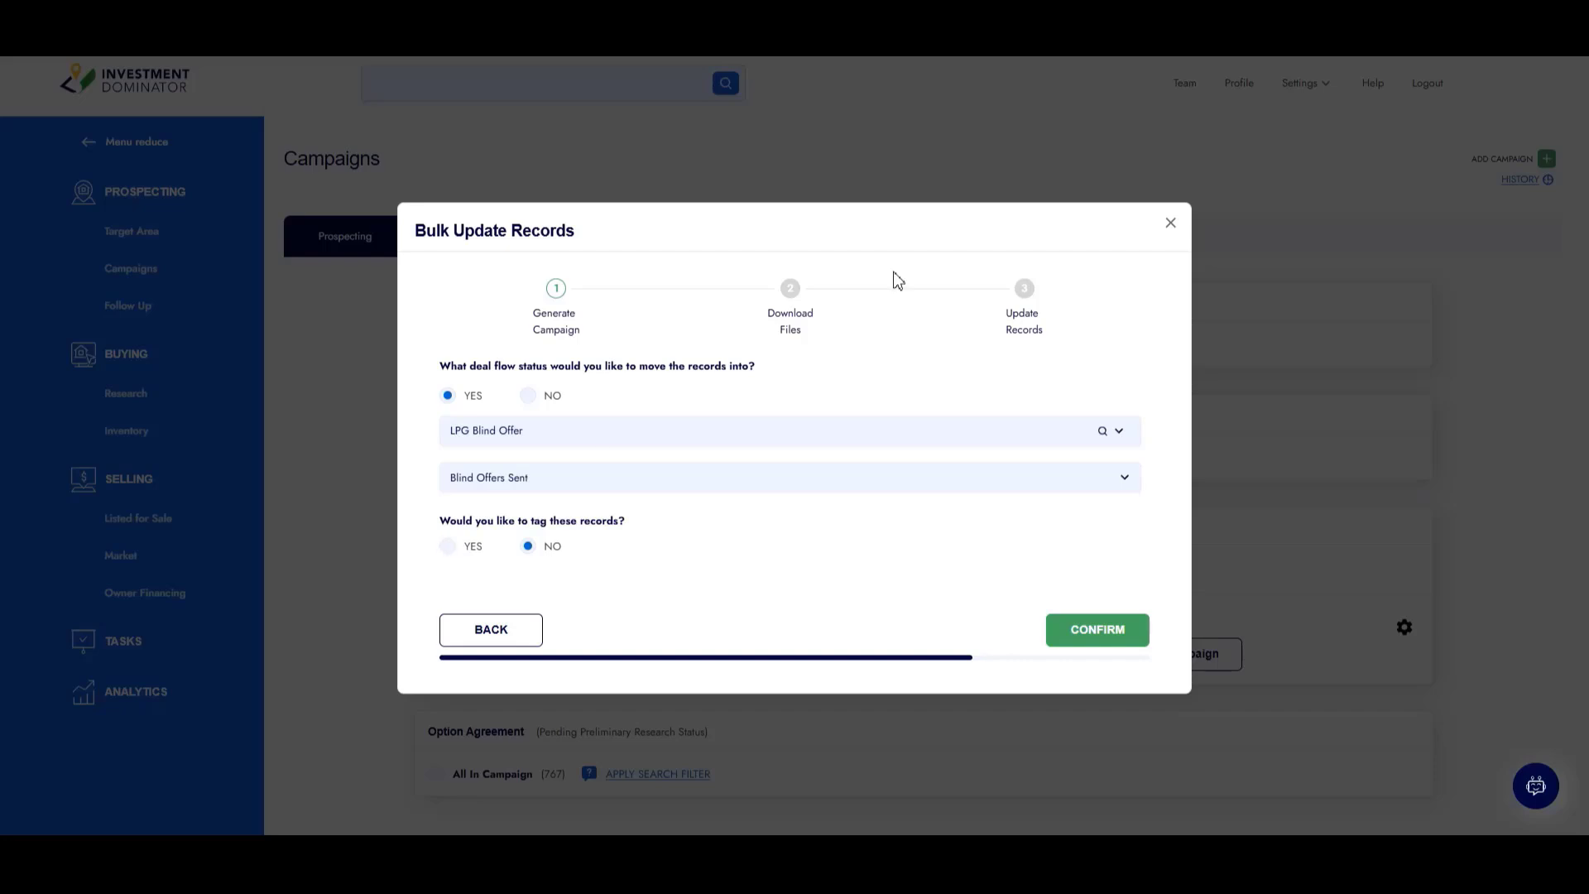
# Step: Confirm the bulk record update, view the processed campaign's details, and close the dialog
pyautogui.click(1108, 636)
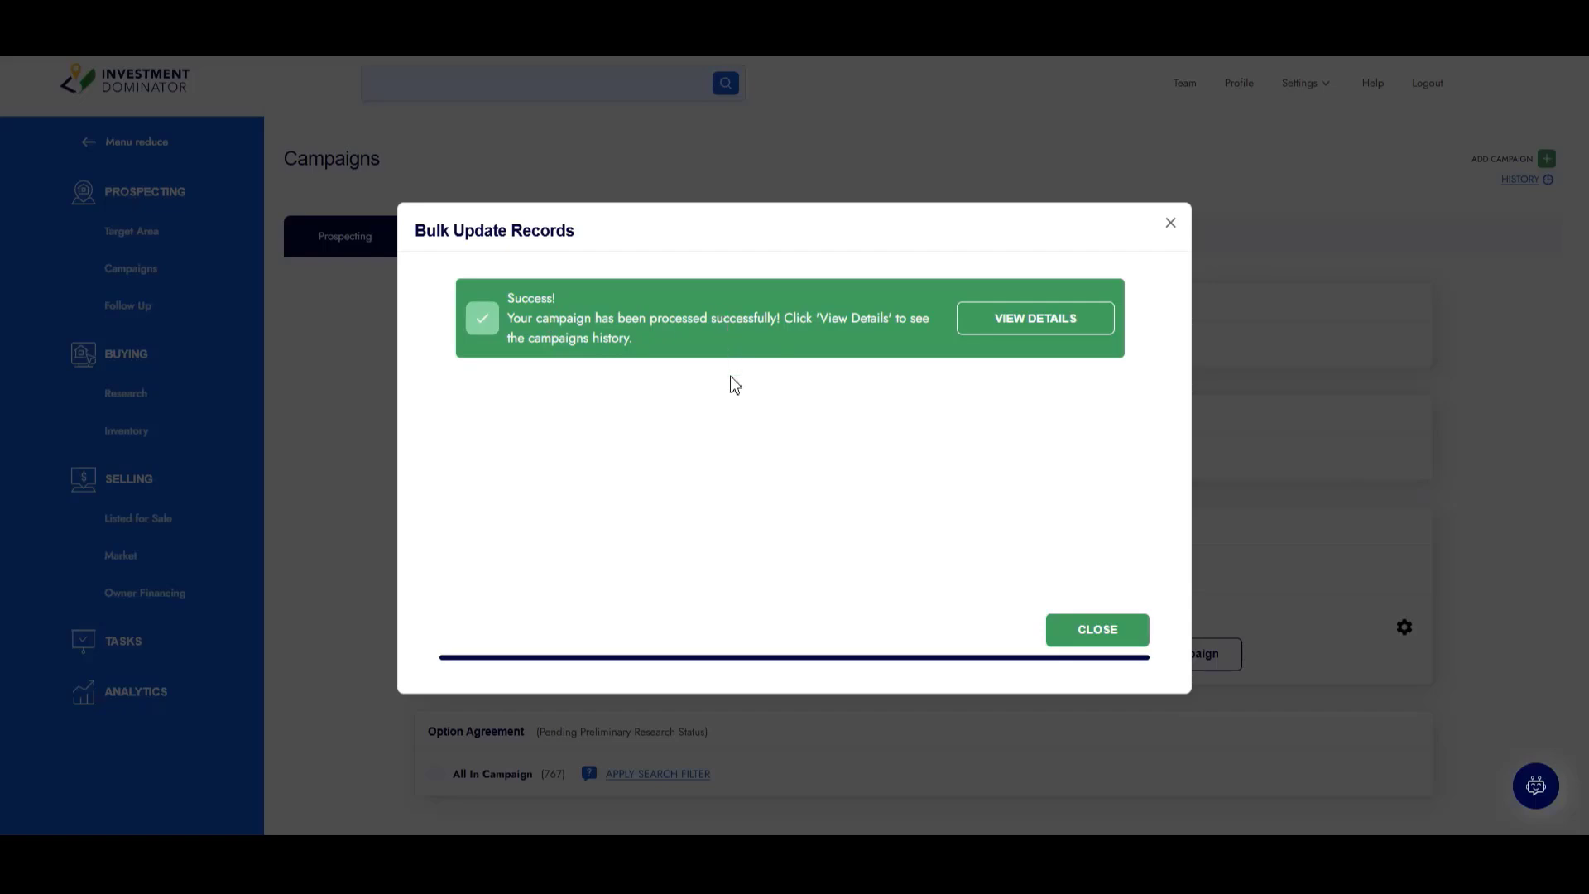
pyautogui.click(1067, 325)
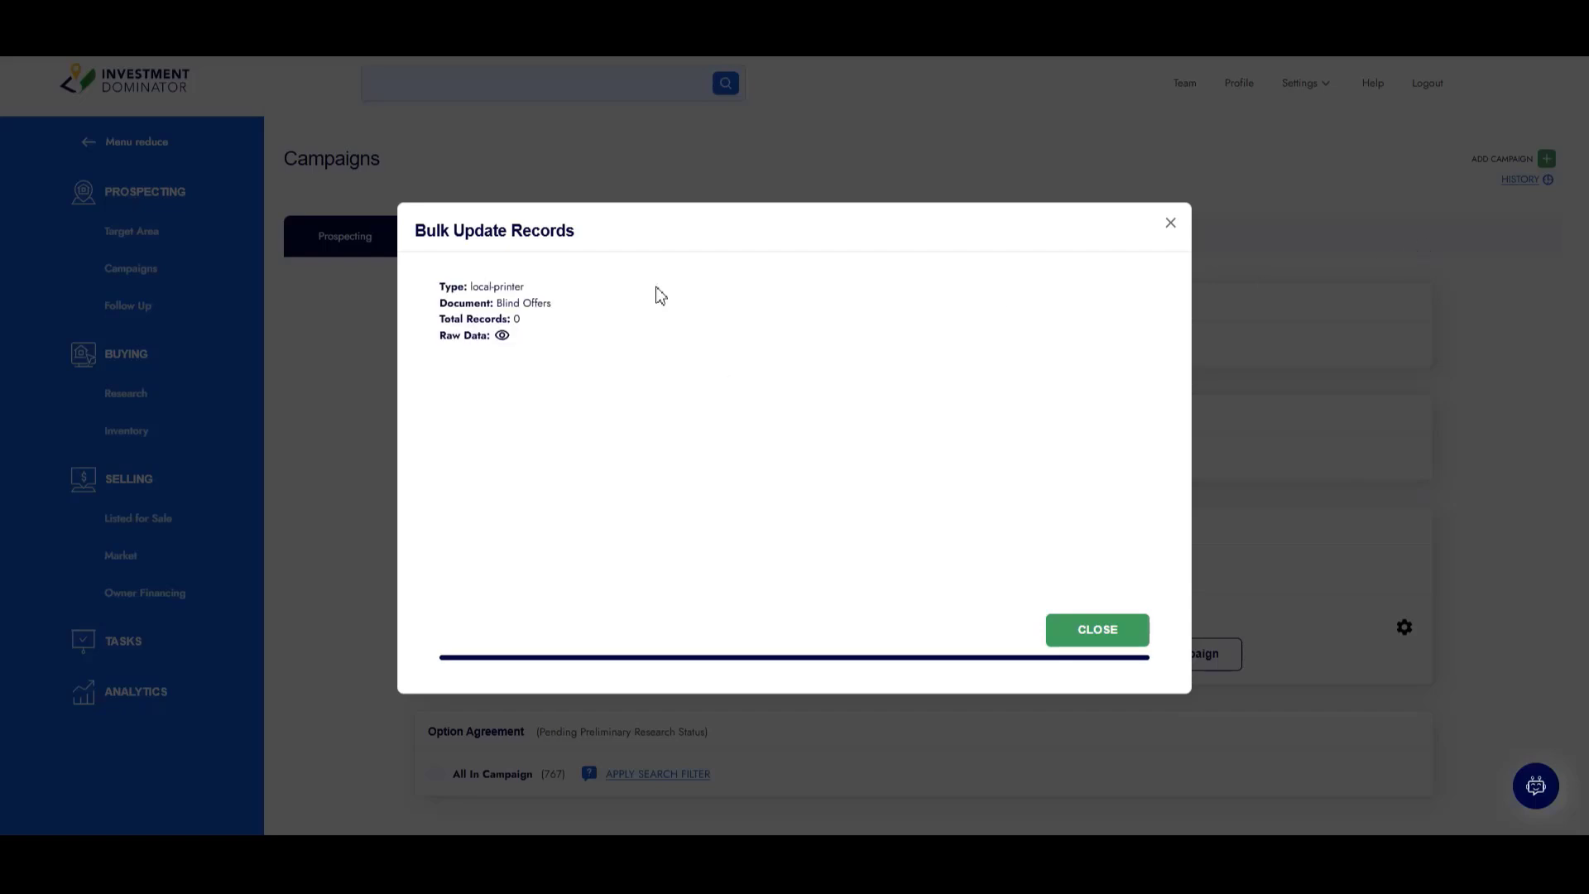
pyautogui.click(1076, 629)
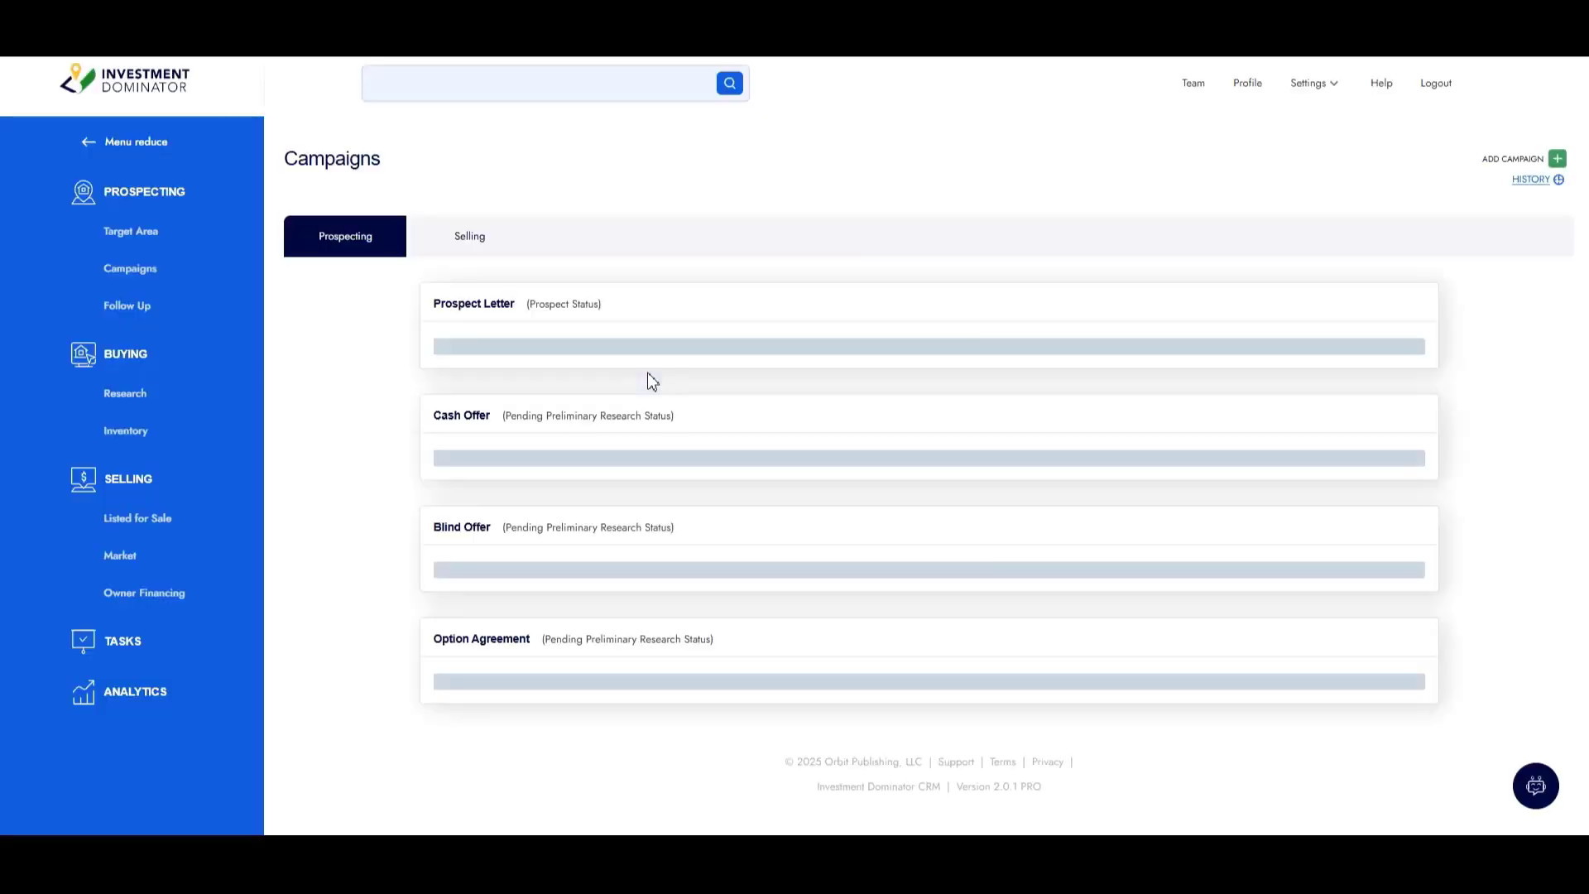